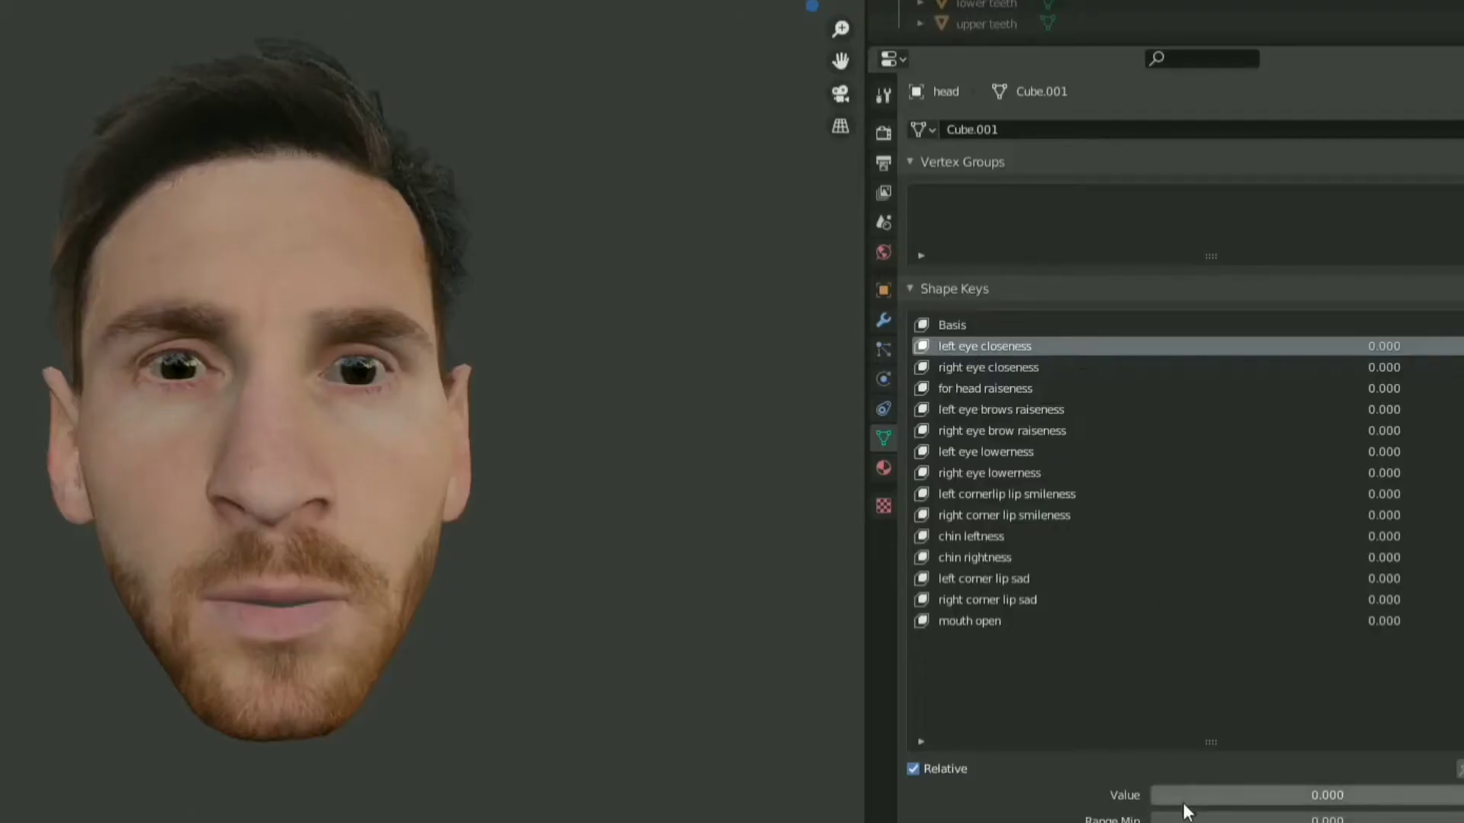
- Preview the head's eye closeness, forehead, eyebrow raiseness and eye lowerness shape keys by varying their values
left_click_drag(1182, 797, 1153, 795)
left_click(991, 367)
left_click(983, 390)
left_click(1045, 409)
left_click(1090, 432)
left_click(1004, 453)
left_click(1031, 474)
- Preview the head's lip smileness, chin, lip sad and mouth open shape keys by varying their values
left_click(1041, 492)
left_click(1036, 517)
left_click(1023, 537)
left_click(970, 557)
left_click(986, 595)
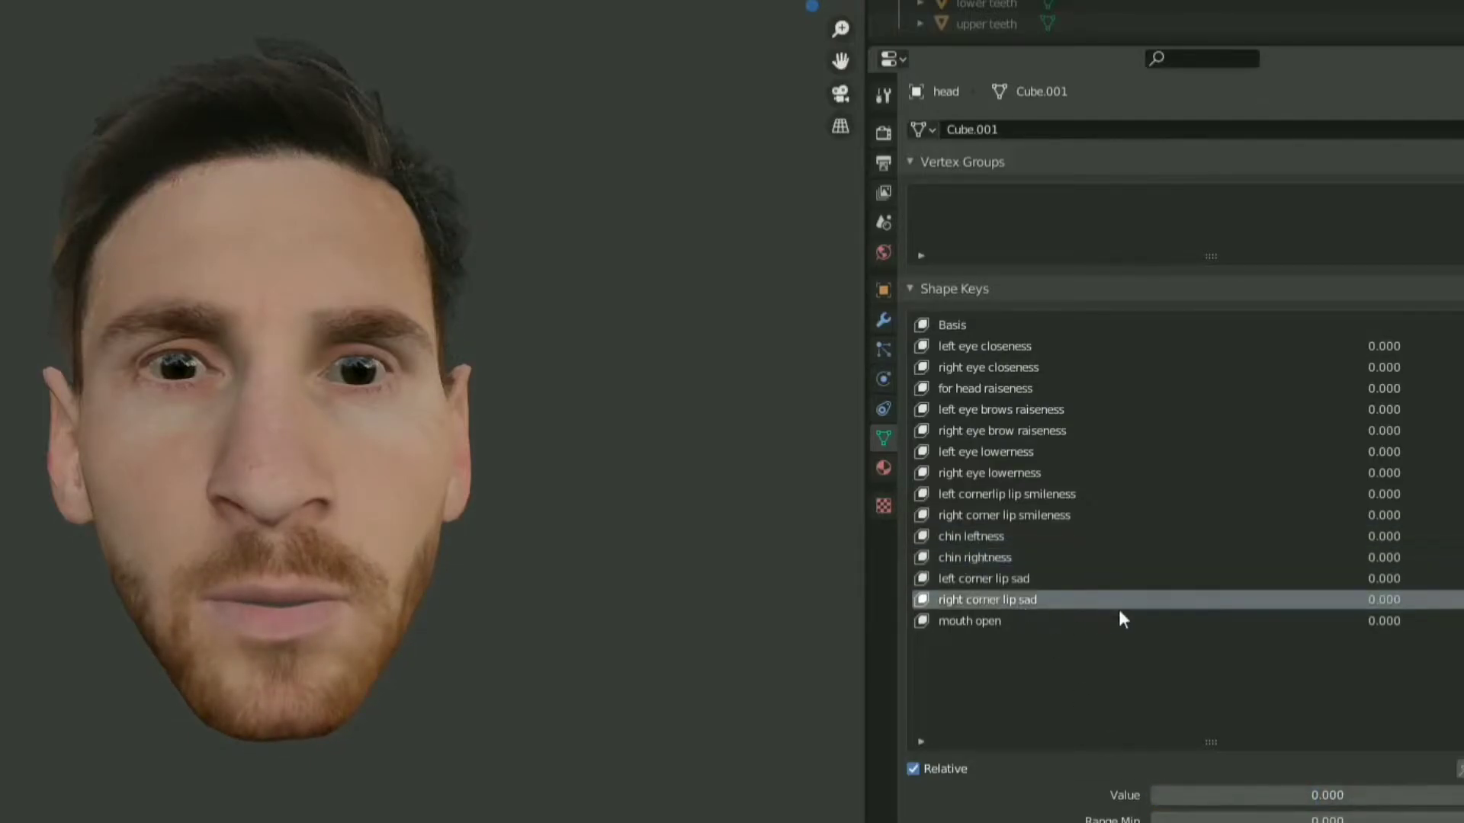
left_click(1023, 581)
left_click_drag(1173, 794, 1104, 779)
left_click(1008, 601)
left_click(1023, 620)
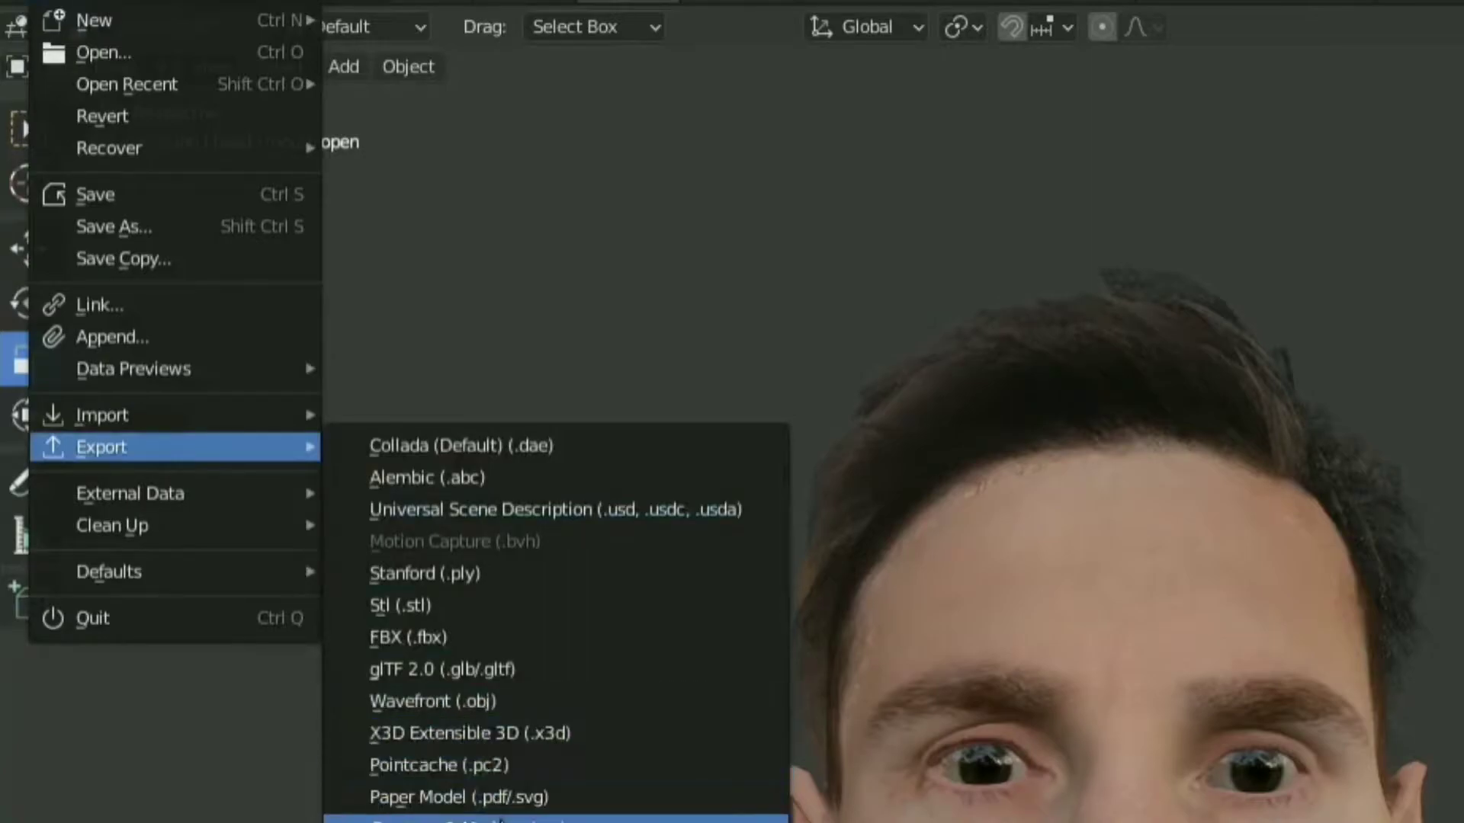
- Export the head model in glTF 2.0 format
left_click(440, 670)
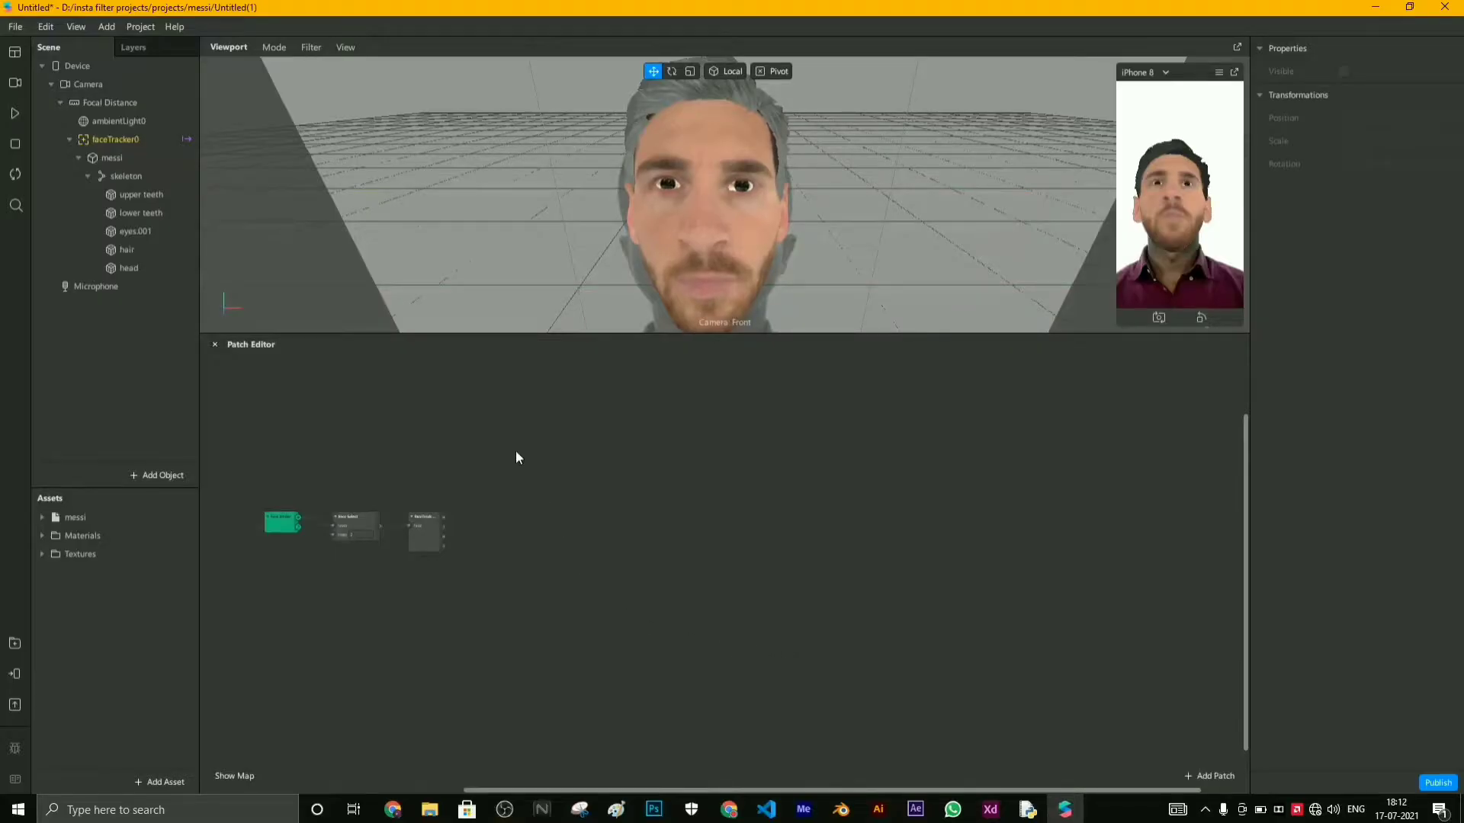
- In the Spark AR project, select the head mesh and import facialExpression.arp from the Expression folder as an asset
left_click(139, 275)
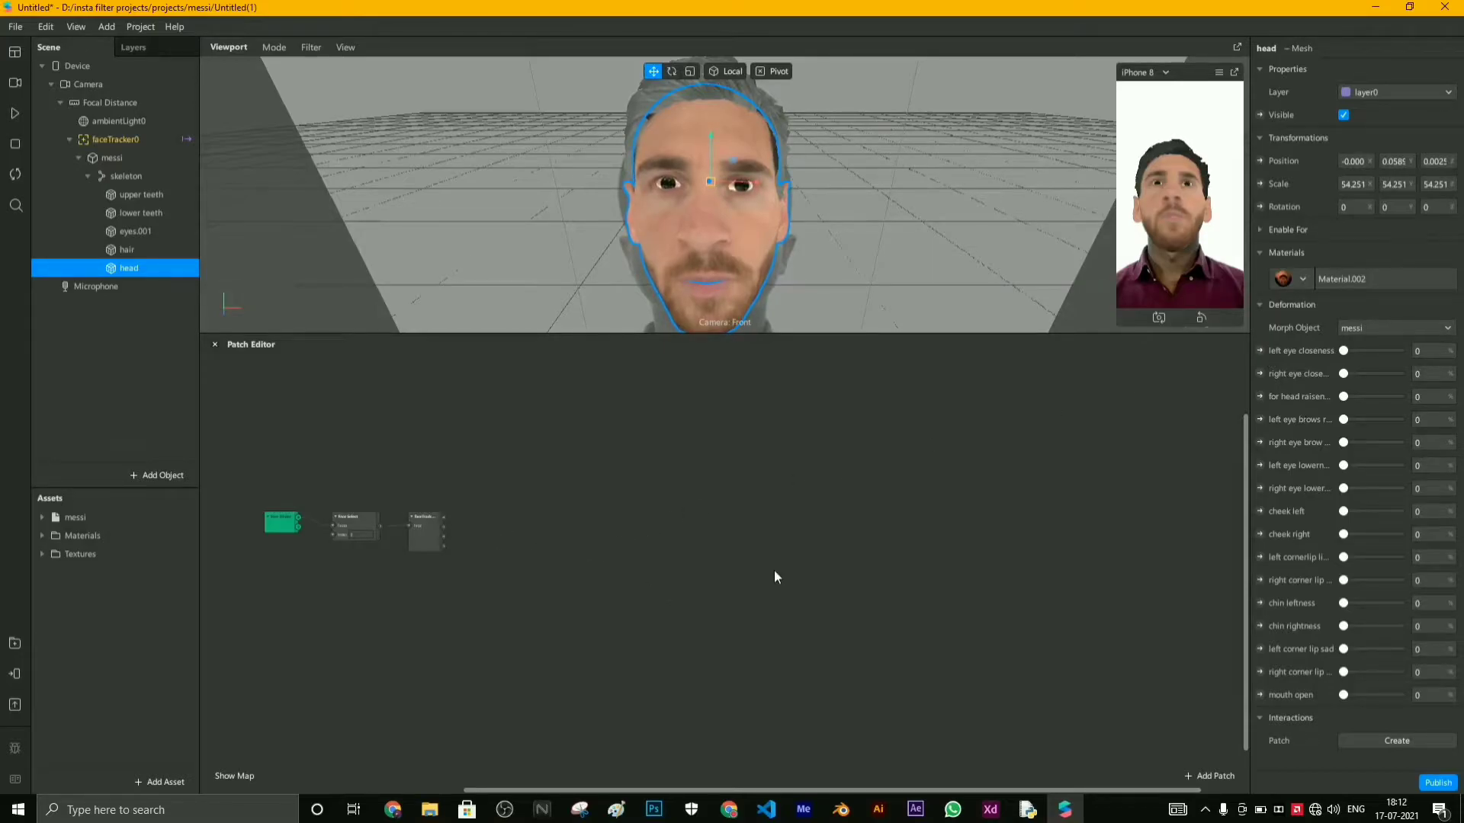
scroll(777, 576, "up", 2)
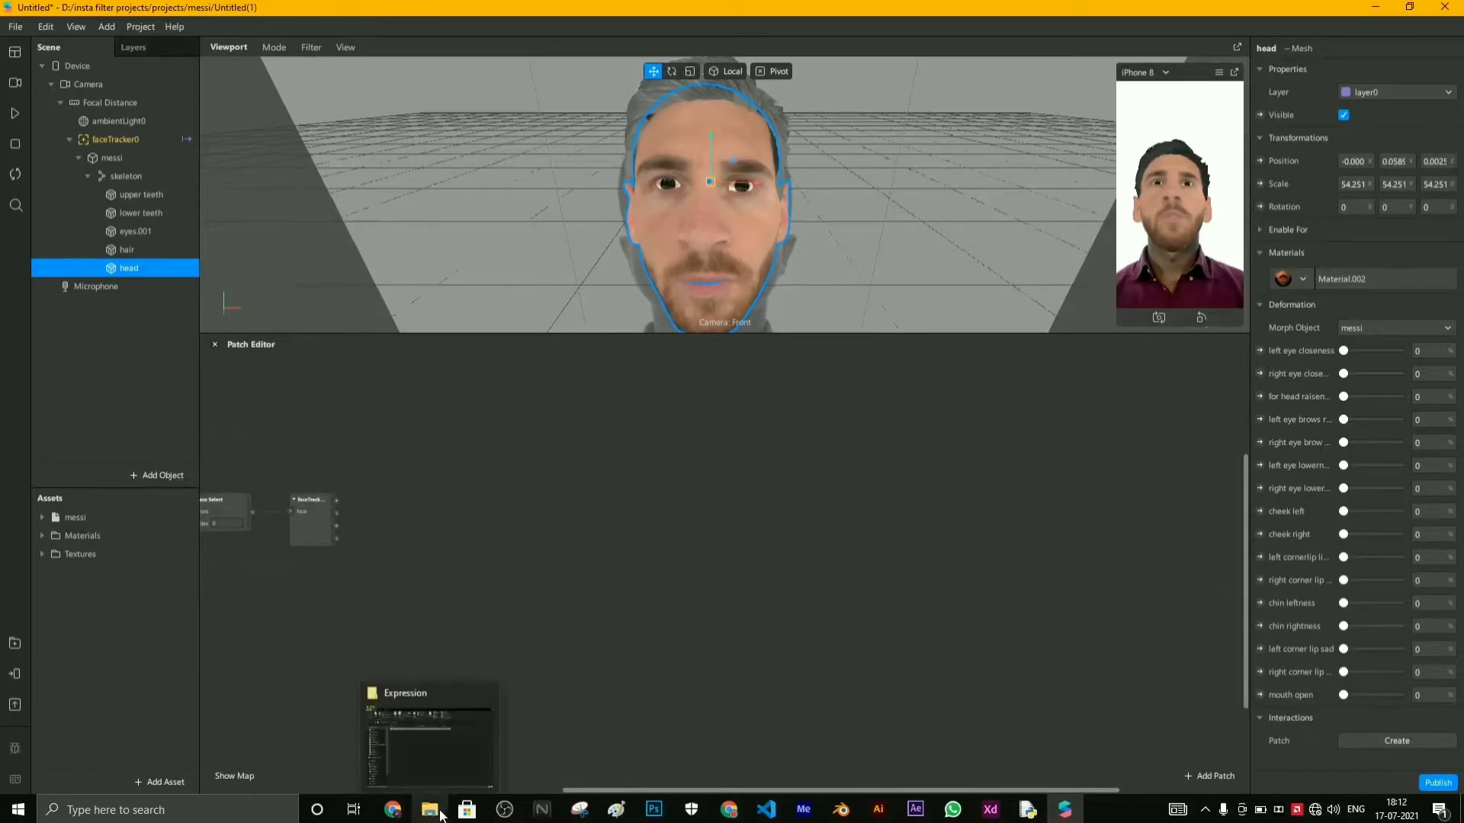
left_click(430, 731)
left_click(430, 338)
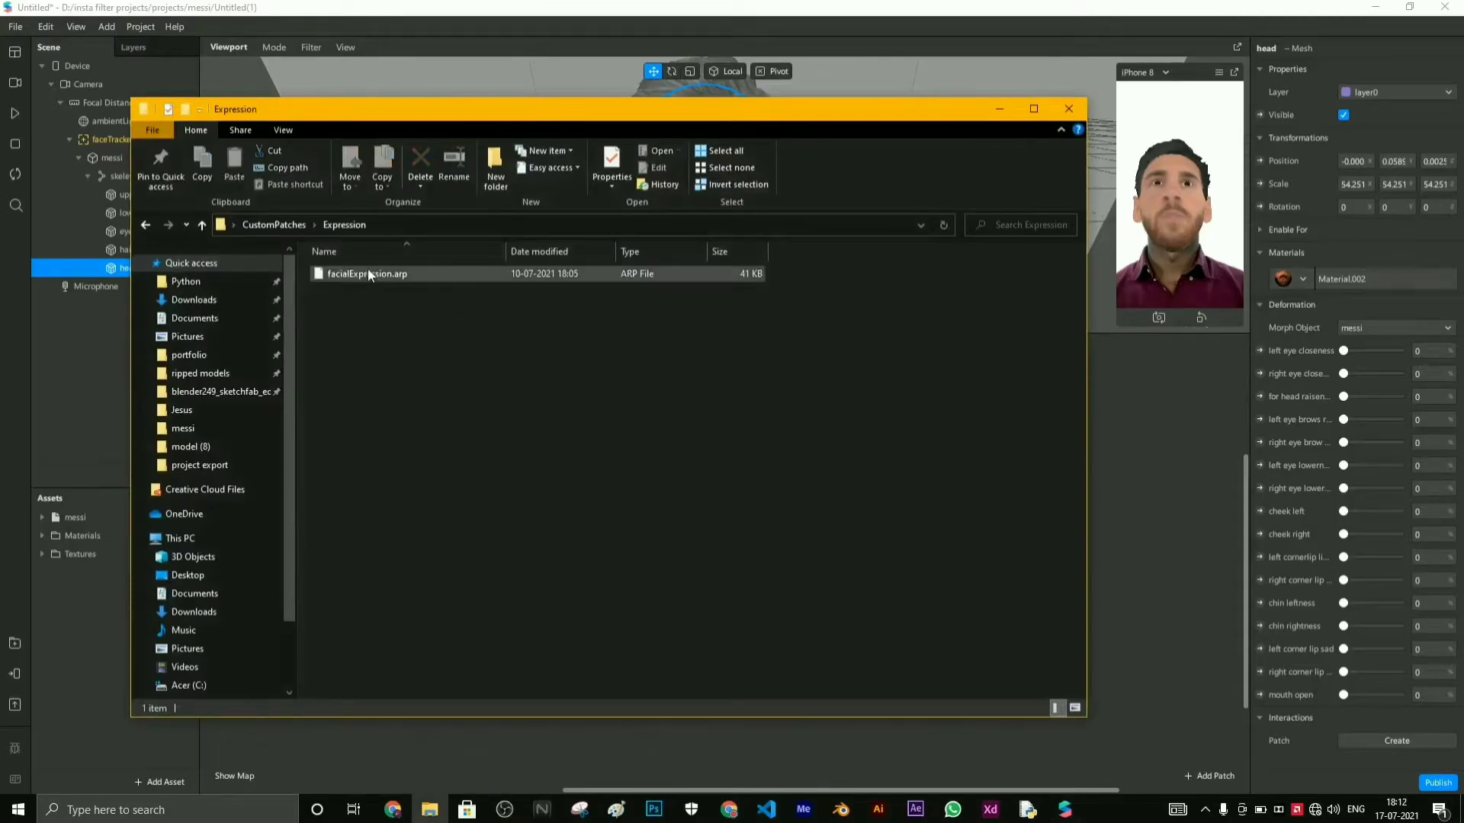
left_click_drag(419, 273, 92, 565)
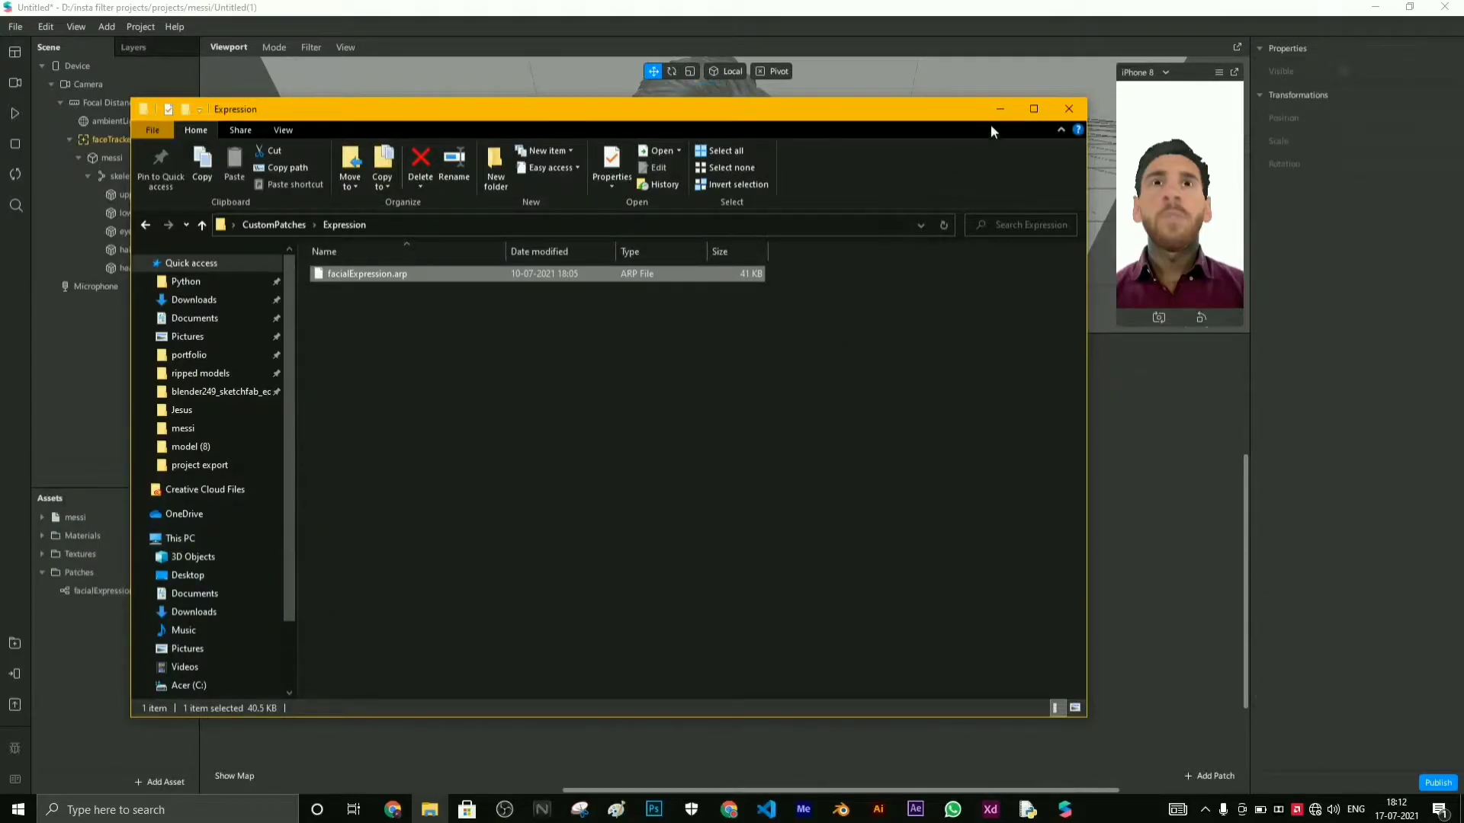
left_click(1000, 109)
- Add the facialExpression patch to the patch graph and connect the face tracker's first output to its Face input
left_click(88, 587)
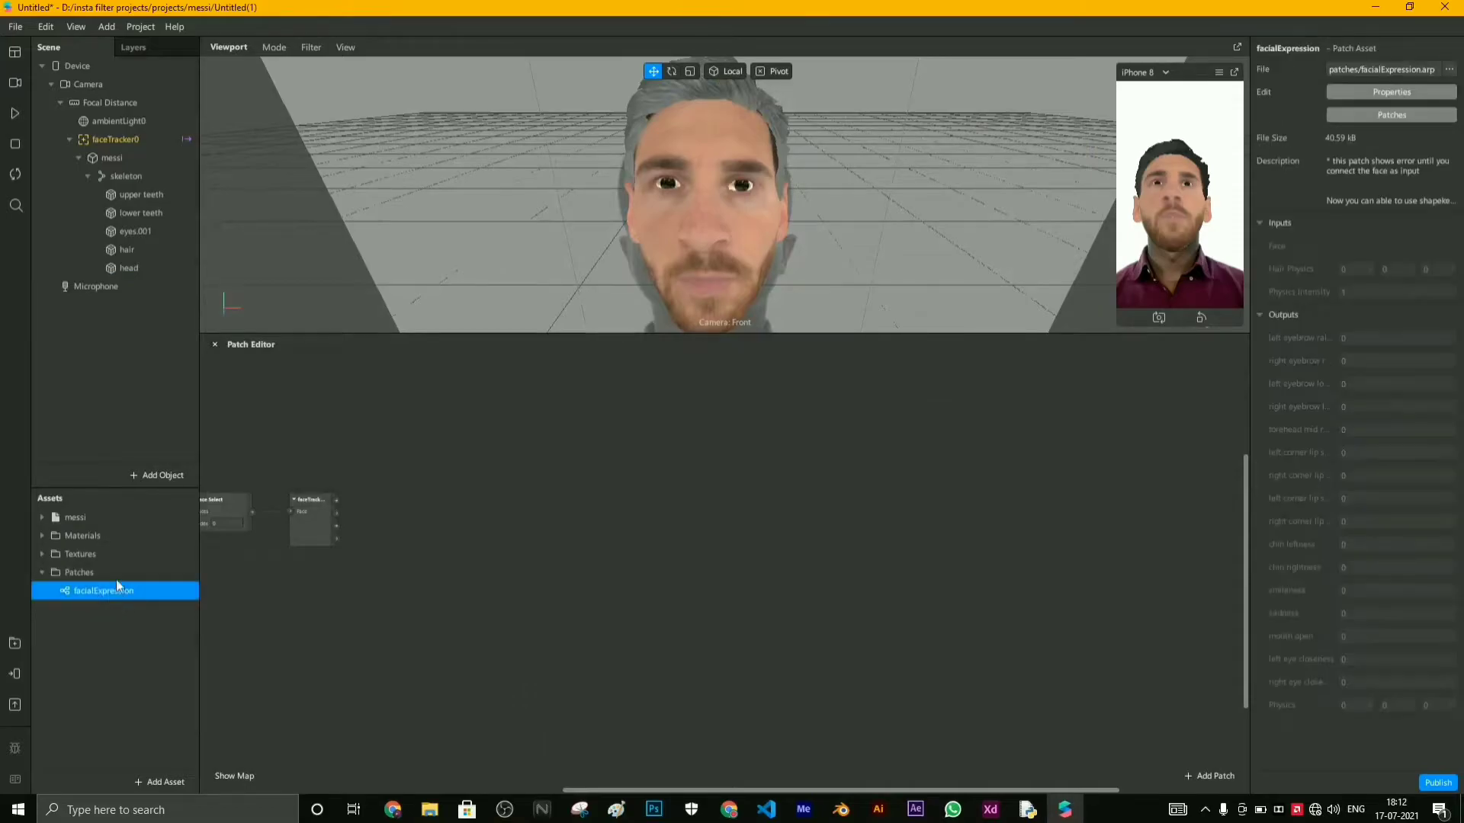
left_click_drag(121, 593, 546, 528)
scroll(694, 534, "up", 5)
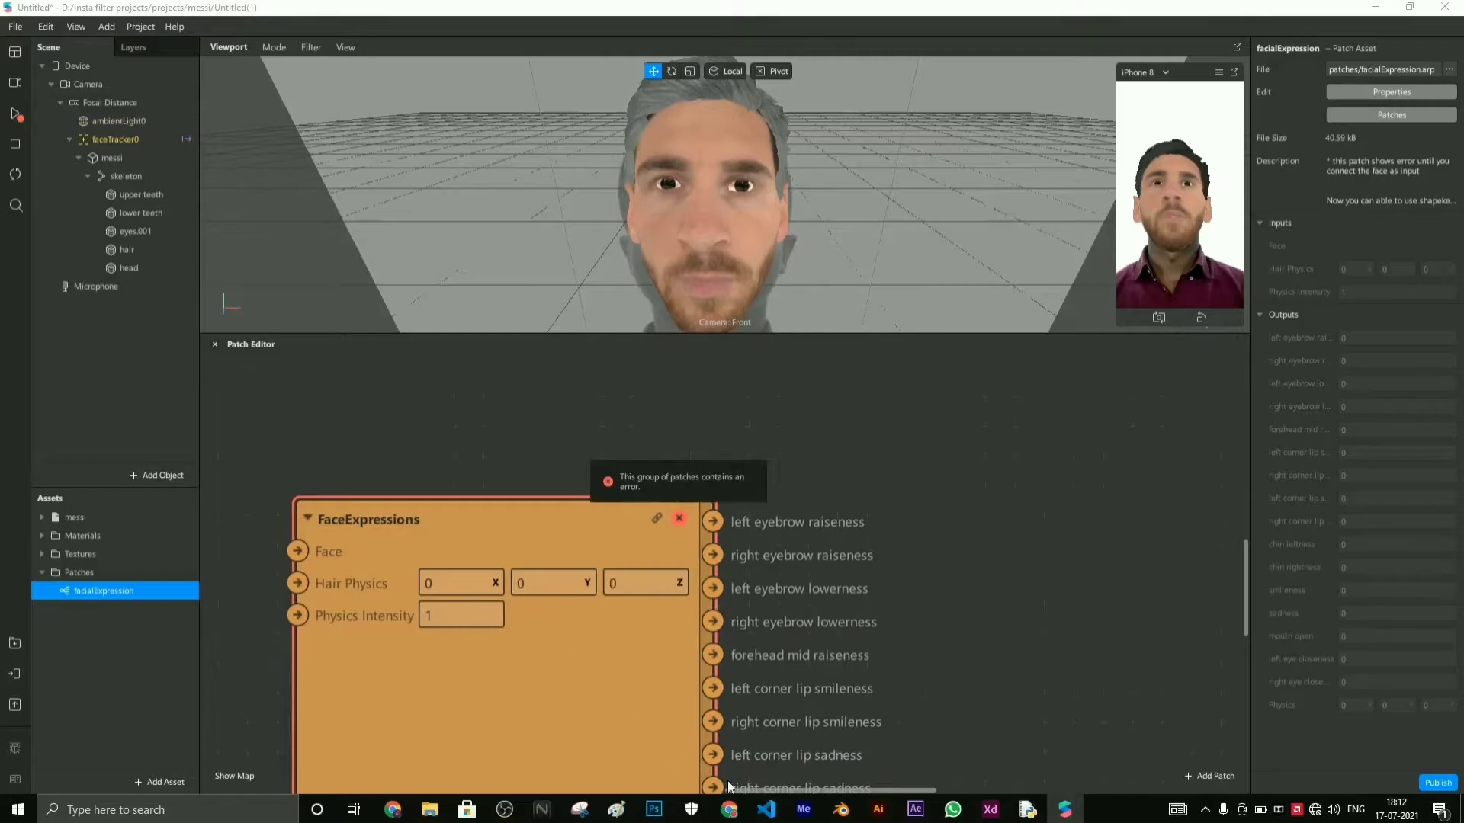
left_click(757, 789)
left_click_drag(757, 789, 636, 789)
left_click(284, 491)
left_click_drag(346, 448, 891, 551)
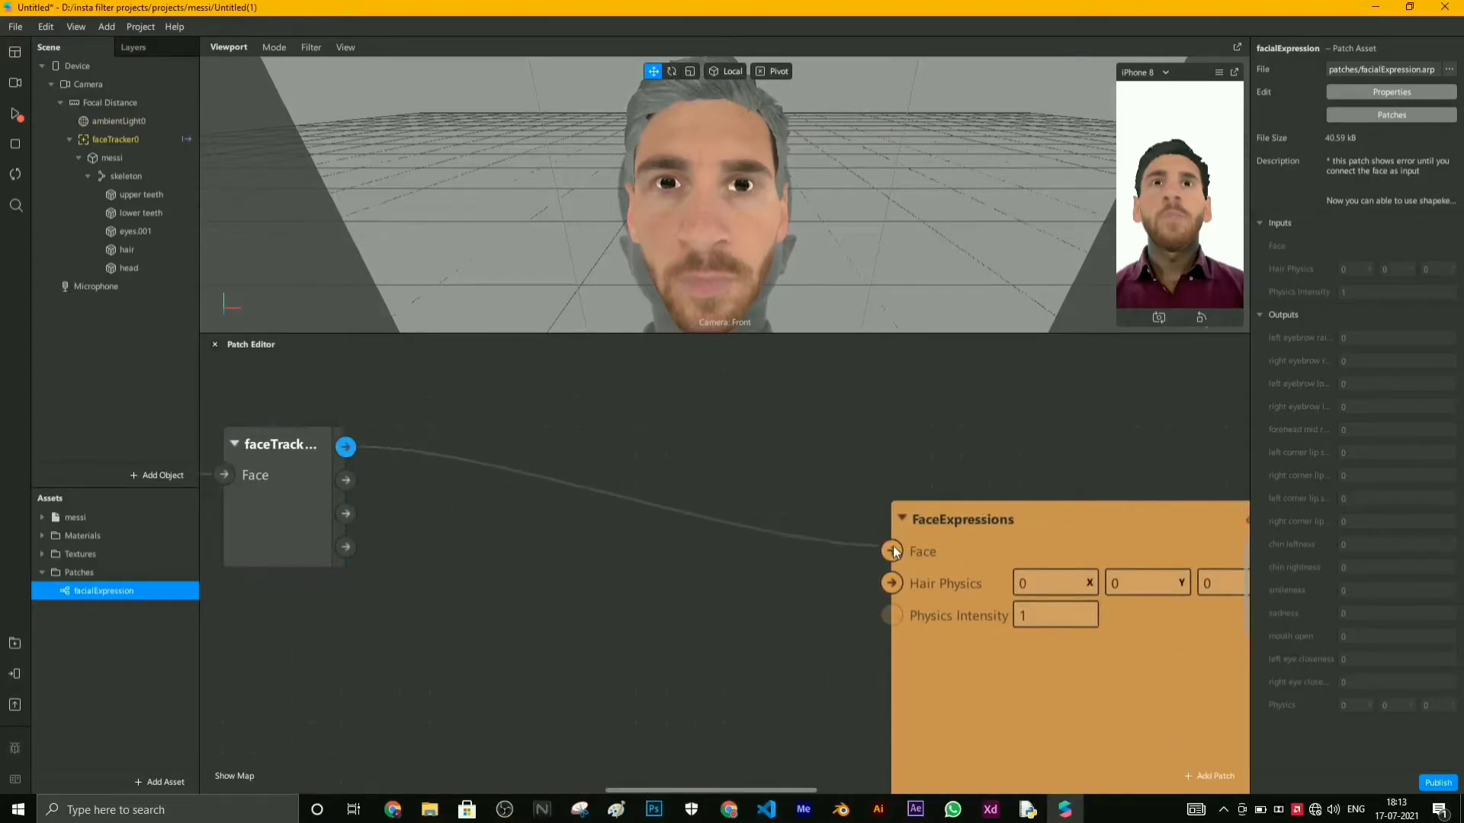
scroll(892, 551, "right", 2)
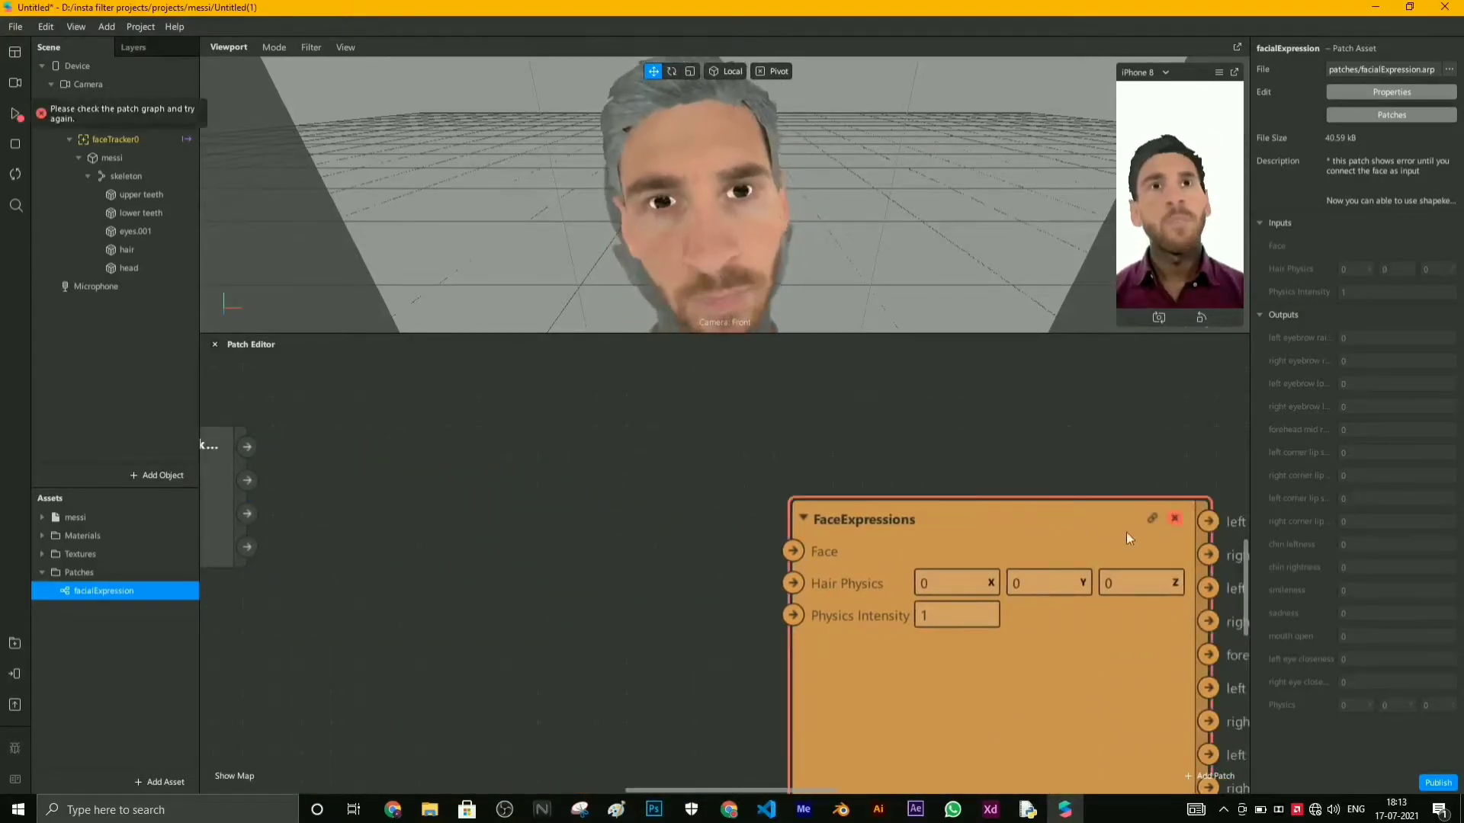
- Create the head's left and right eye closeness patches and connect them to the matching FaceExpressions outputs
left_click(450, 462)
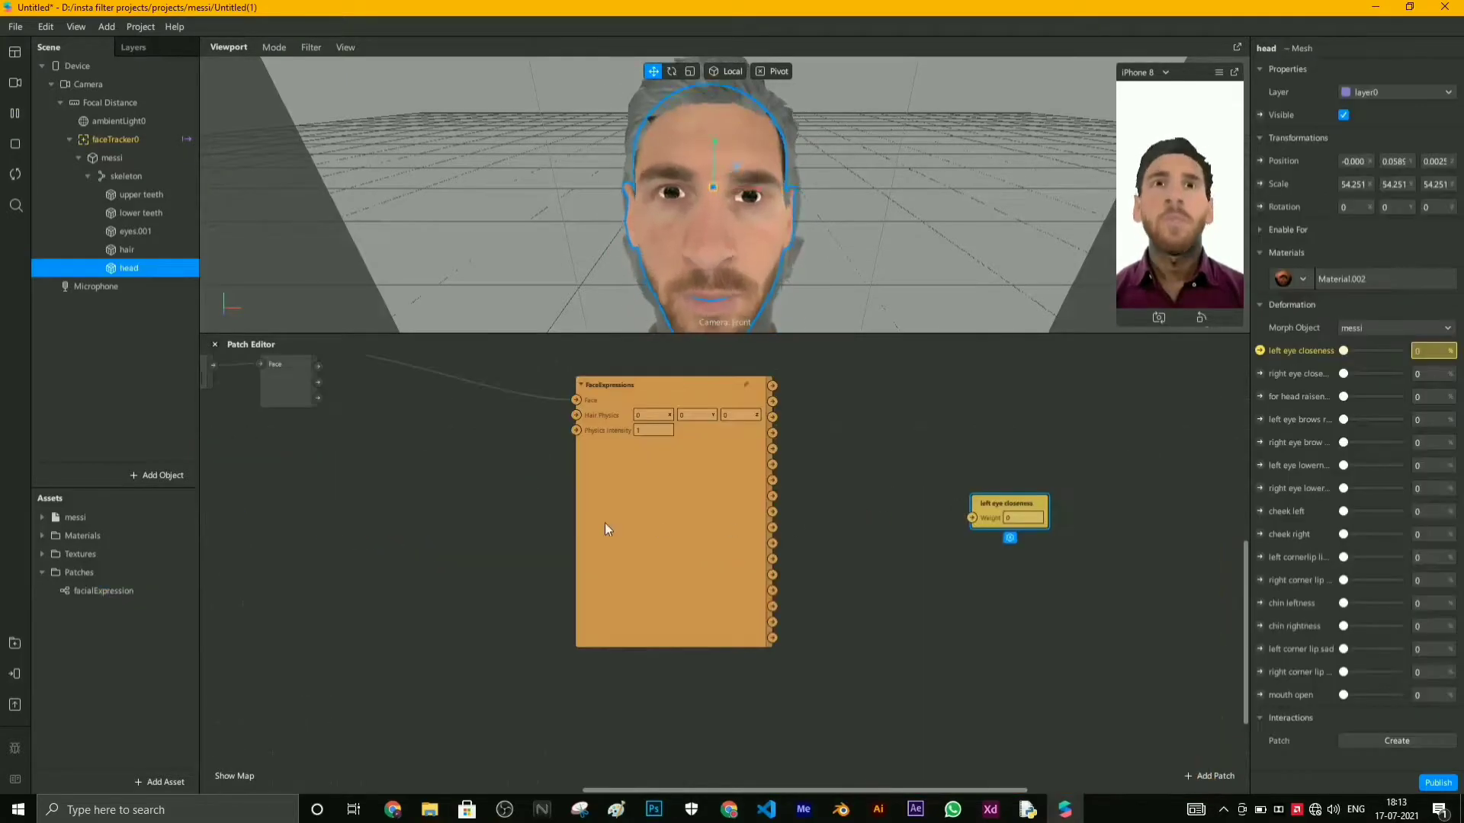
left_click(605, 523)
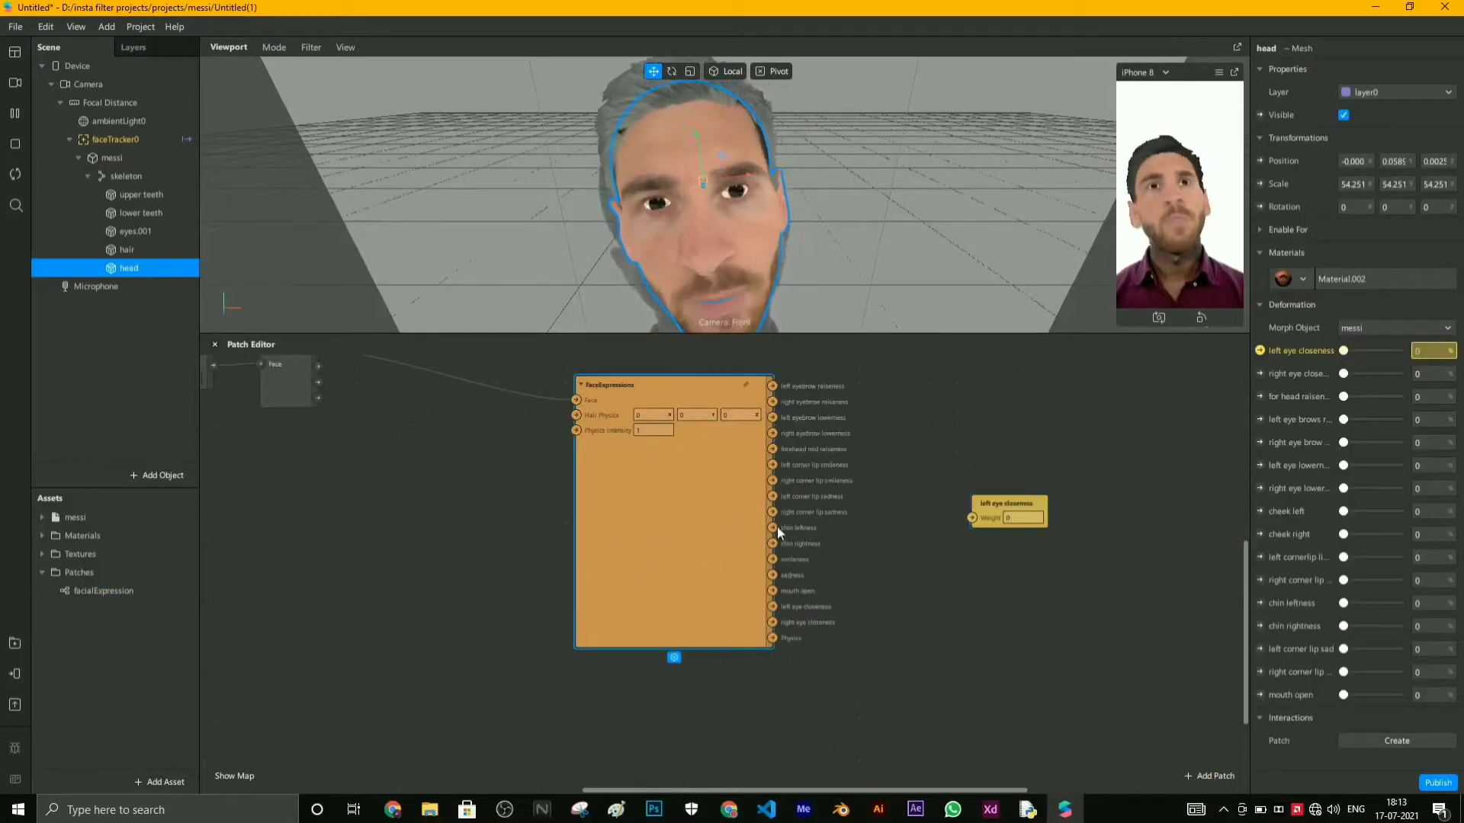
left_click_drag(773, 608, 1197, 538)
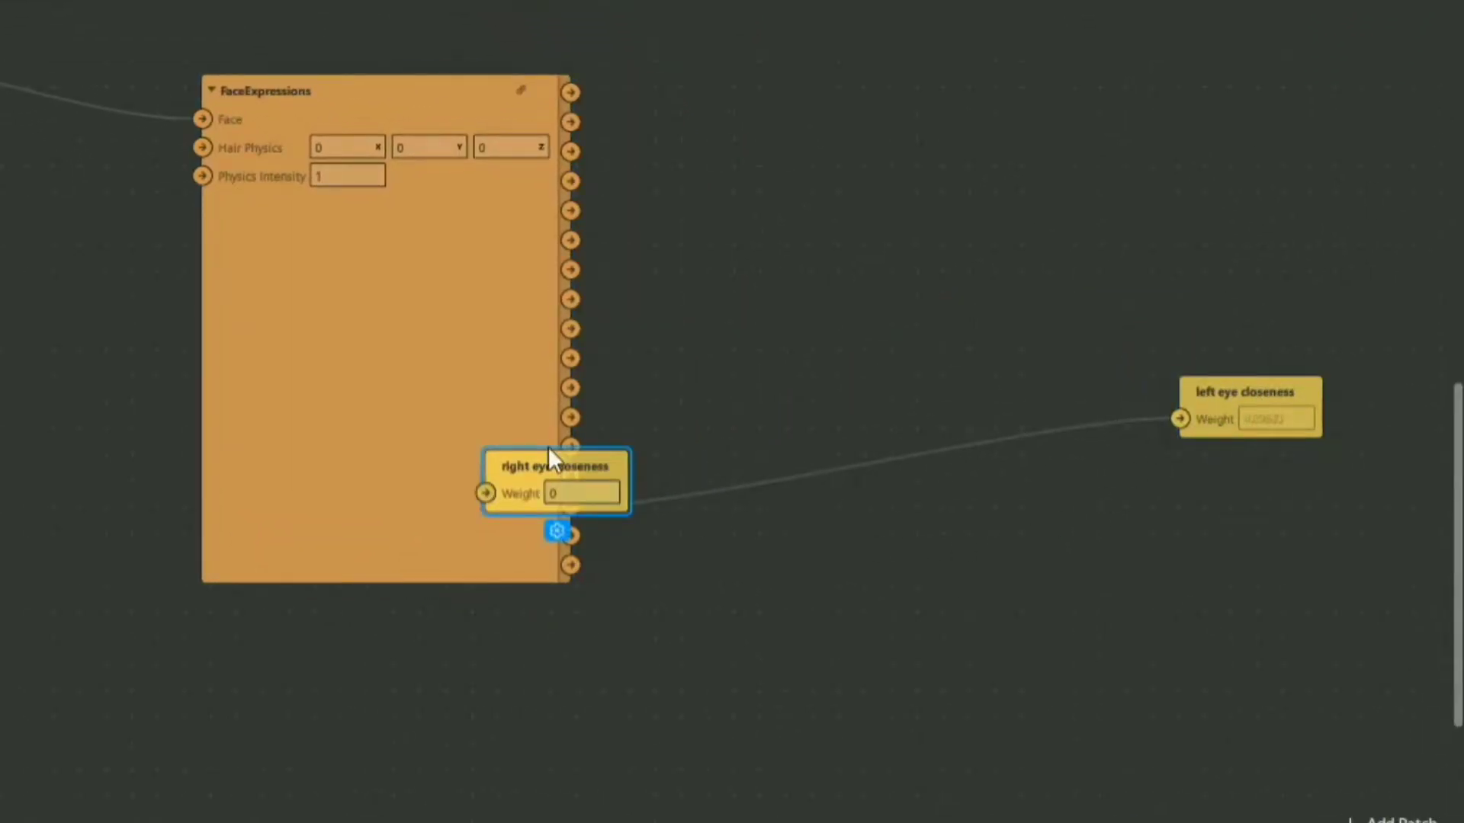
left_click_drag(550, 464, 1359, 500)
left_click(392, 510)
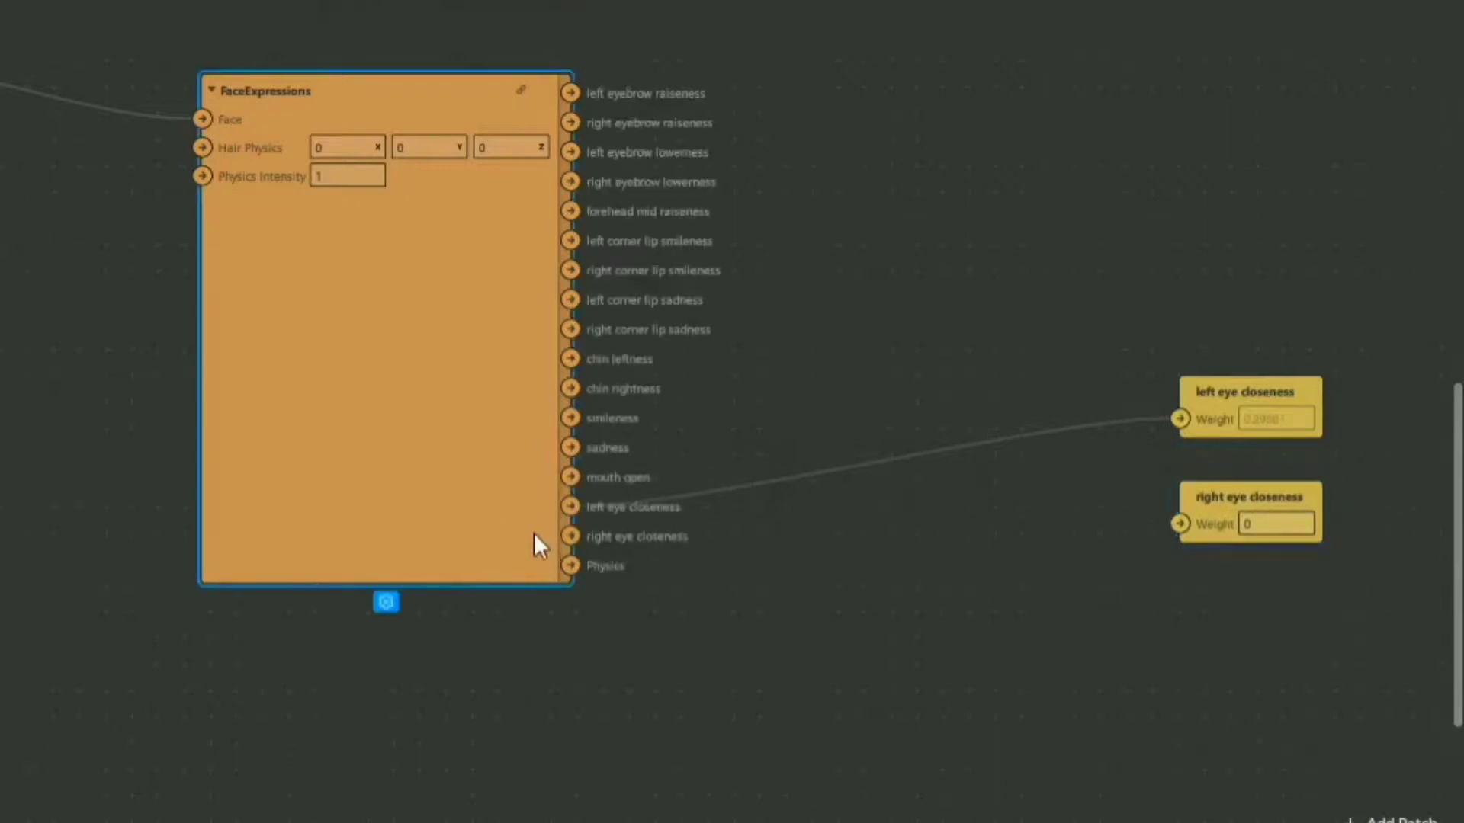
left_click_drag(573, 532, 1179, 525)
- Create the head's forehead raiseness patch and connect it to the forehead mid raiseness output
left_click_drag(1461, 125, 1302, 125)
left_click_drag(1250, 391, 990, 392)
left_click(1322, 112)
left_click_drag(503, 467, 1014, 235)
left_click(430, 254)
left_click_drag(571, 211, 919, 261)
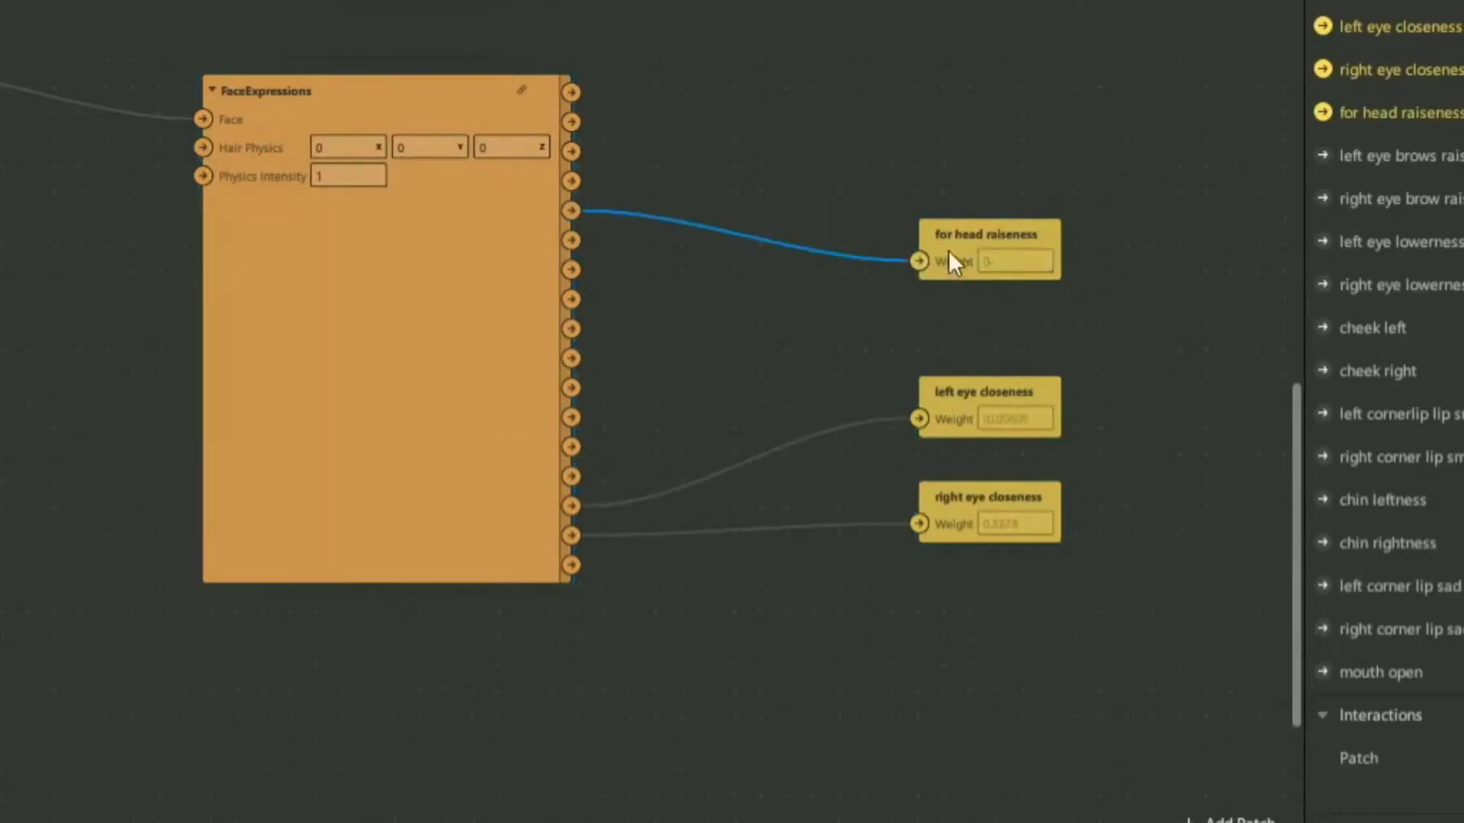
- Create the left and right eyebrow raiseness patches and connect them to the matching FaceExpressions outputs
left_click(1322, 156)
left_click_drag(503, 467, 1014, 130)
left_click_drag(571, 93, 919, 155)
left_click_drag(991, 129, 991, 100)
left_click(1322, 198)
left_click_drag(571, 406, 892, 231)
- Create the left and right eye lowerness patches and connect them to the left and right eyebrow lowerness outputs
left_click(1322, 242)
left_click_drag(571, 436, 946, 336)
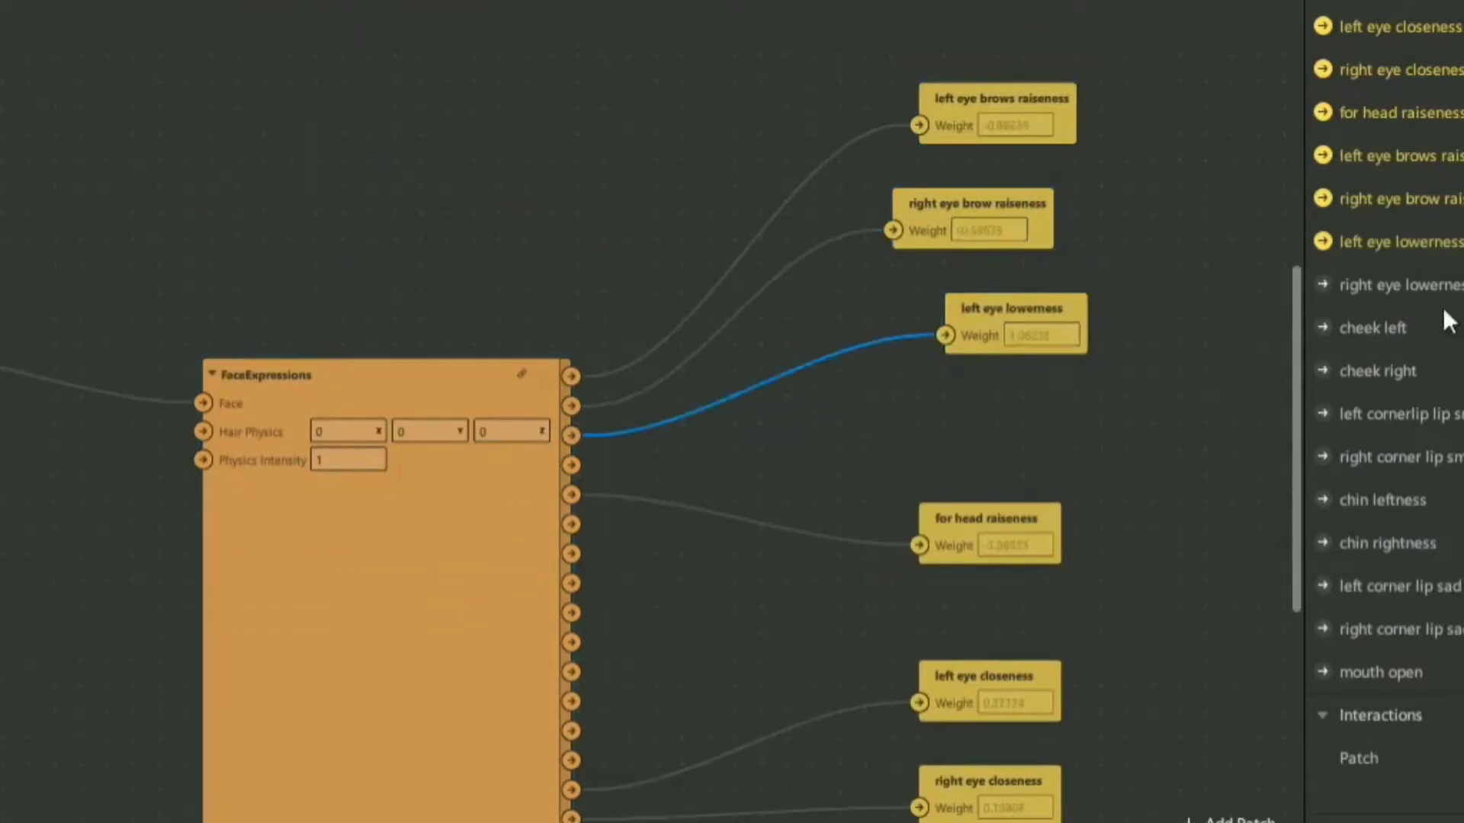
left_click(1322, 284)
left_click_drag(571, 466, 945, 441)
- Create the cheek left and cheek right patches, connect them to the left and right corner lip smileness outputs, and rearrange the patches
left_click(1322, 328)
left_click_drag(475, 480, 1151, 350)
left_click_drag(390, 423, 1080, 366)
left_click(1322, 370)
left_click_drag(475, 477, 1204, 507)
left_click_drag(402, 465, 1134, 520)
left_click_drag(810, 418, 1099, 207)
left_click_drag(775, 304, 678, 276)
scroll(678, 271, "up", 2)
left_click_drag(679, 72, 889, 124)
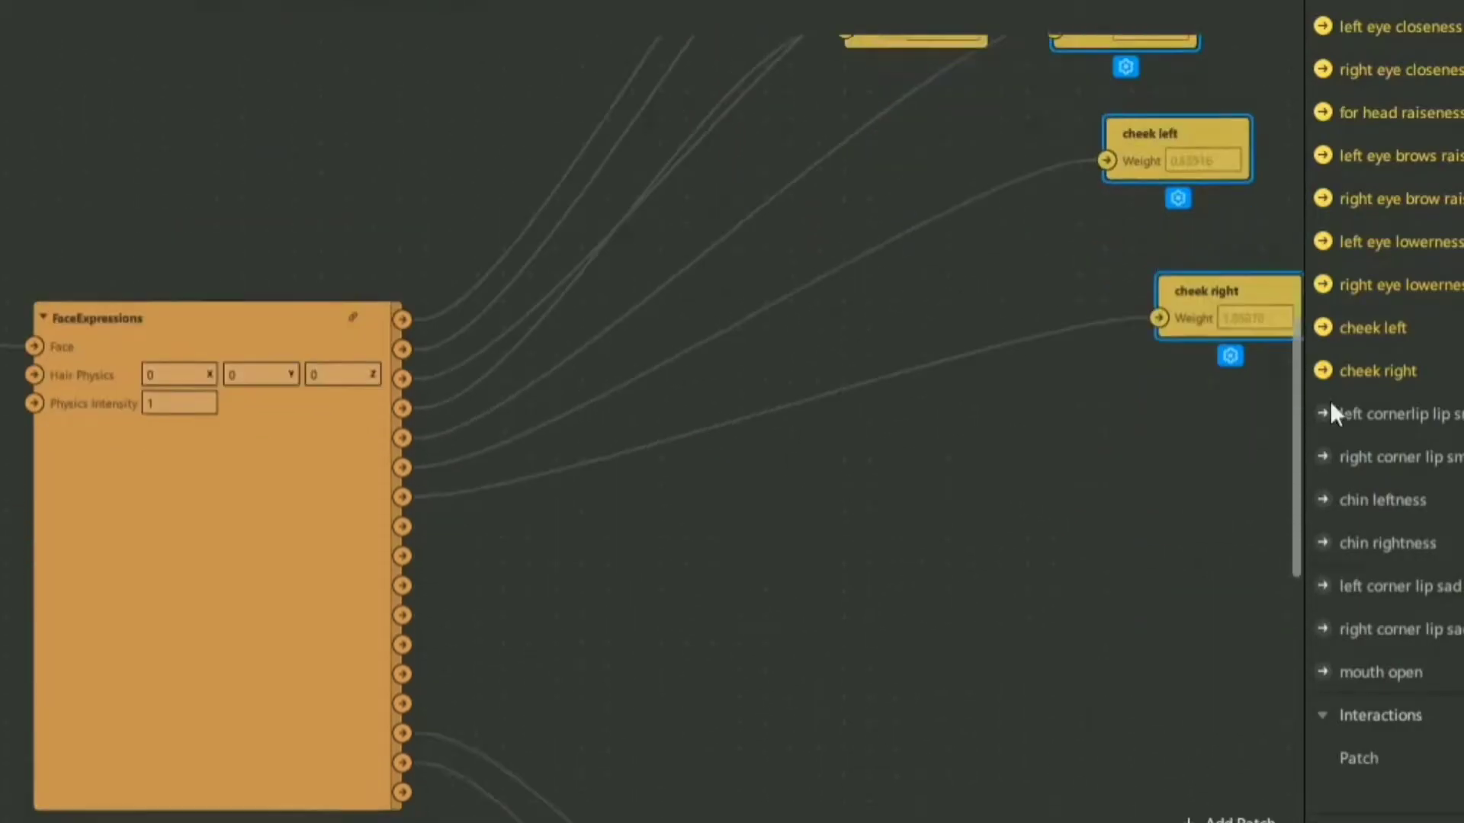
- Create the left and right corner lip smileness patches and connect them to the matching FaceExpressions outputs
left_click(1325, 412)
left_click(1322, 456)
left_click_drag(401, 495, 1106, 553)
- Create the chin leftness and chin rightness patches and connect them to the matching FaceExpressions outputs
left_click(1322, 499)
left_click_drag(402, 583, 1132, 678)
scroll(1132, 678, "down", 3)
left_click(1322, 543)
left_click_drag(402, 403, 1119, 557)
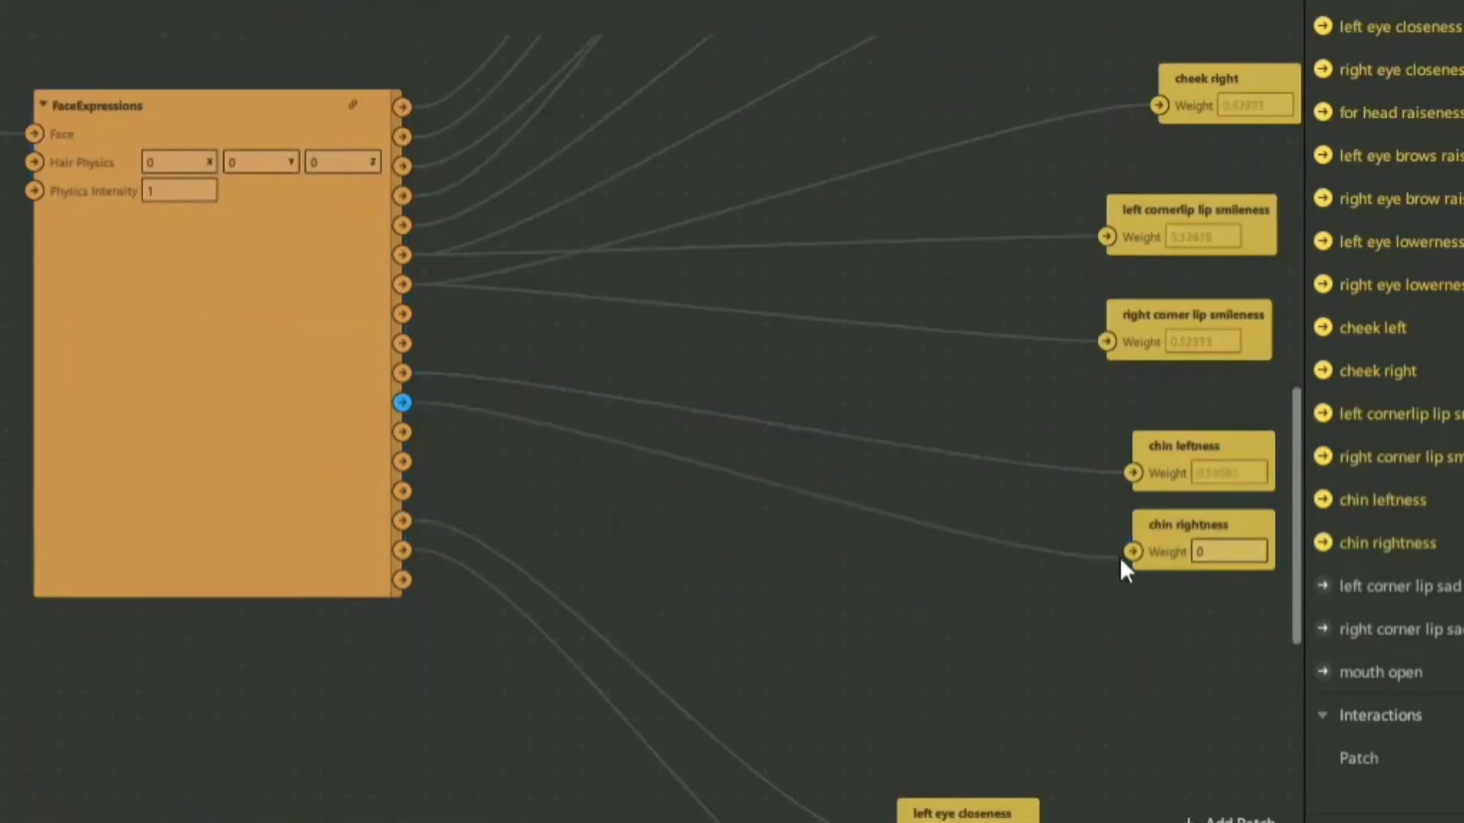
- Create the left and right corner lip sad patches and connect them to the corner lip sadness outputs
left_click(1322, 585)
left_click_drag(1125, 696, 1132, 683)
left_click(1321, 629)
left_click_drag(707, 496, 1203, 706)
left_click_drag(404, 318, 1132, 707)
- Create the head's mouth open patch and connect it to the FaceExpressions patch
left_click(1322, 672)
left_click_drag(402, 436, 661, 628)
left_click(1322, 25)
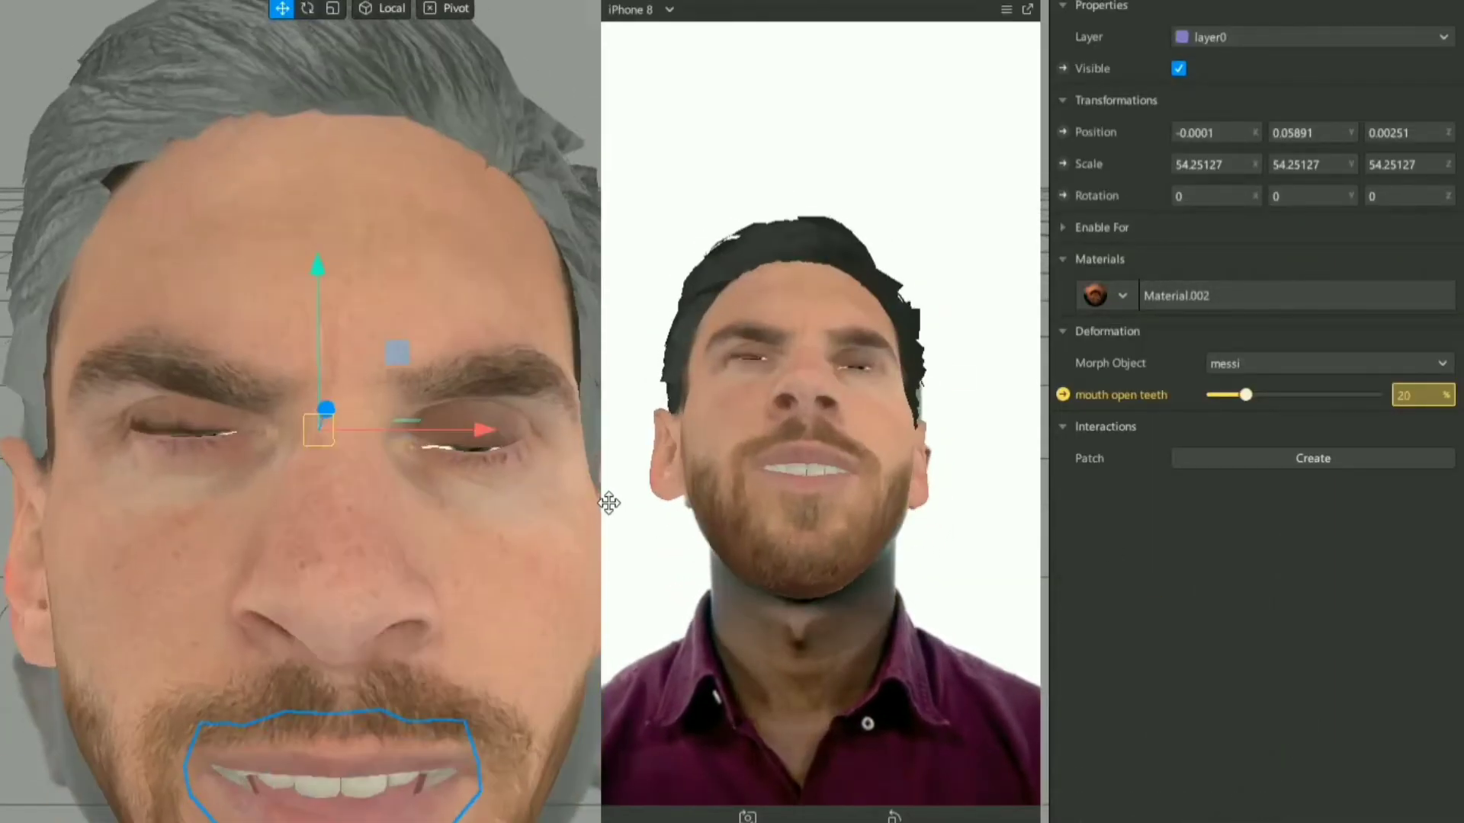
- Widen the device preview to examine how the head follows the facial expressions
left_click_drag(608, 503, 525, 505)
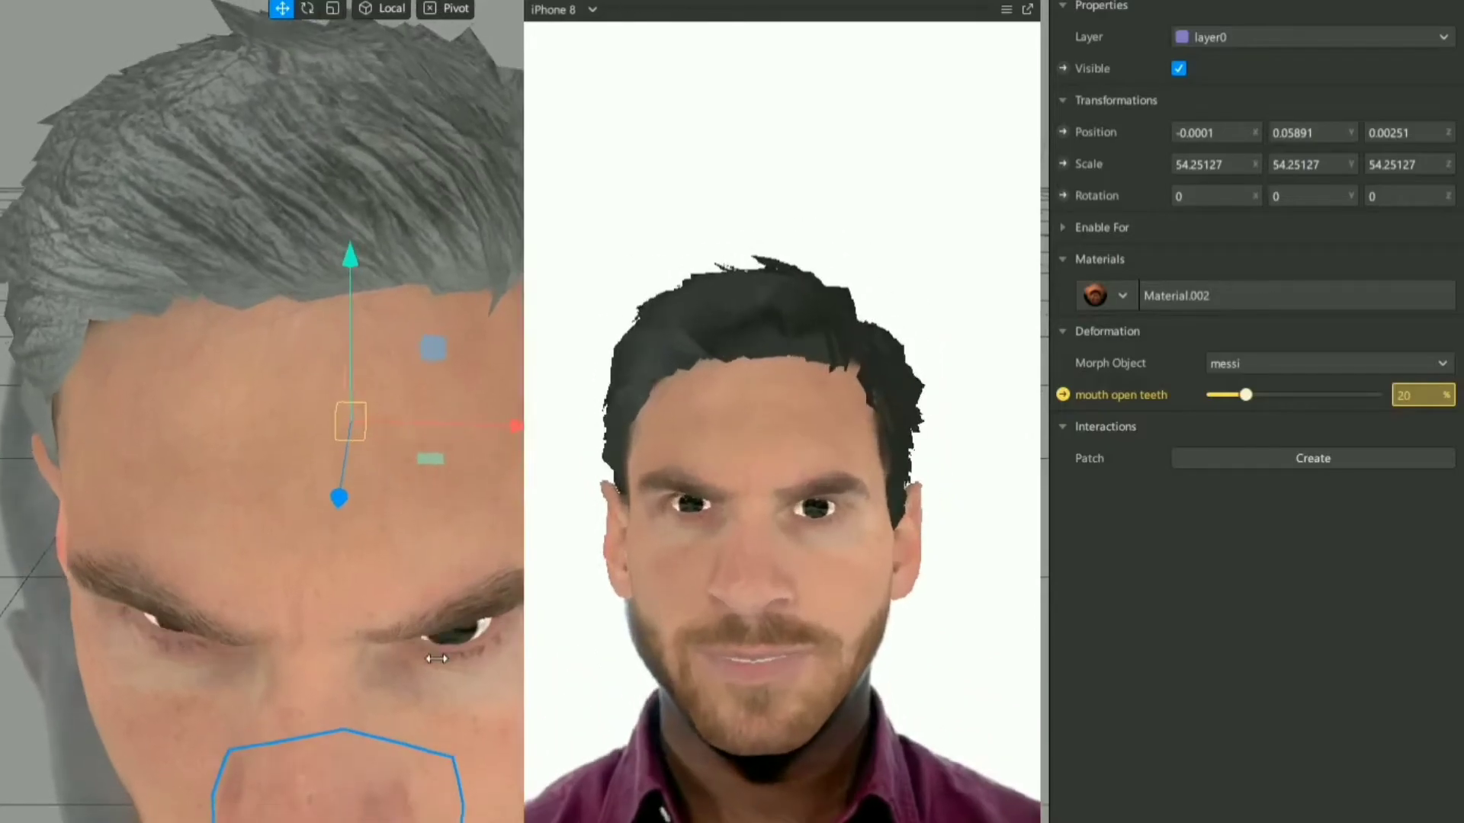
scroll(166, 583, "down", 5)
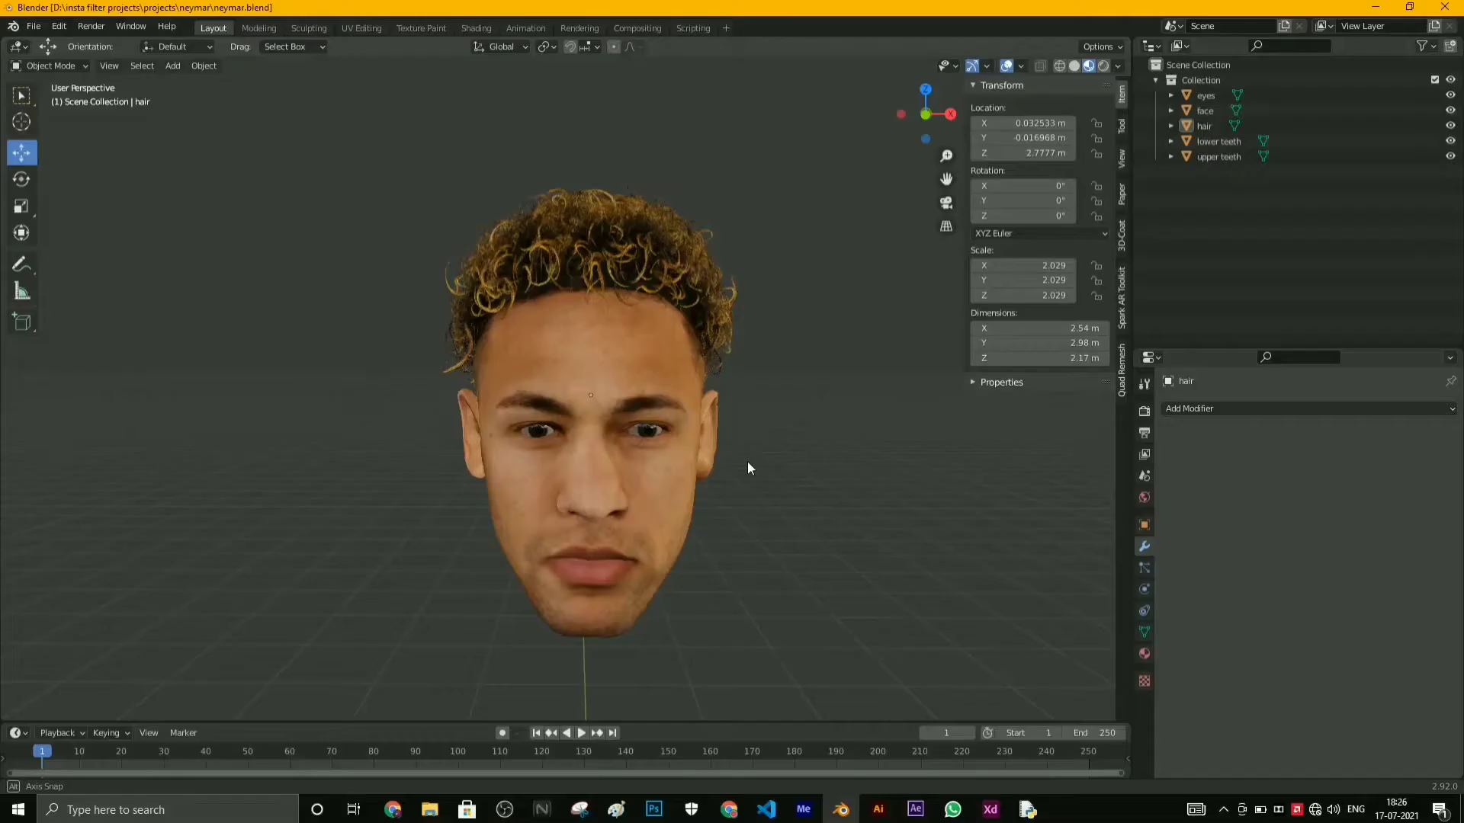
- In Blender's neymar.blend, select the curly hair object and examine its front curls up close
left_click(551, 230)
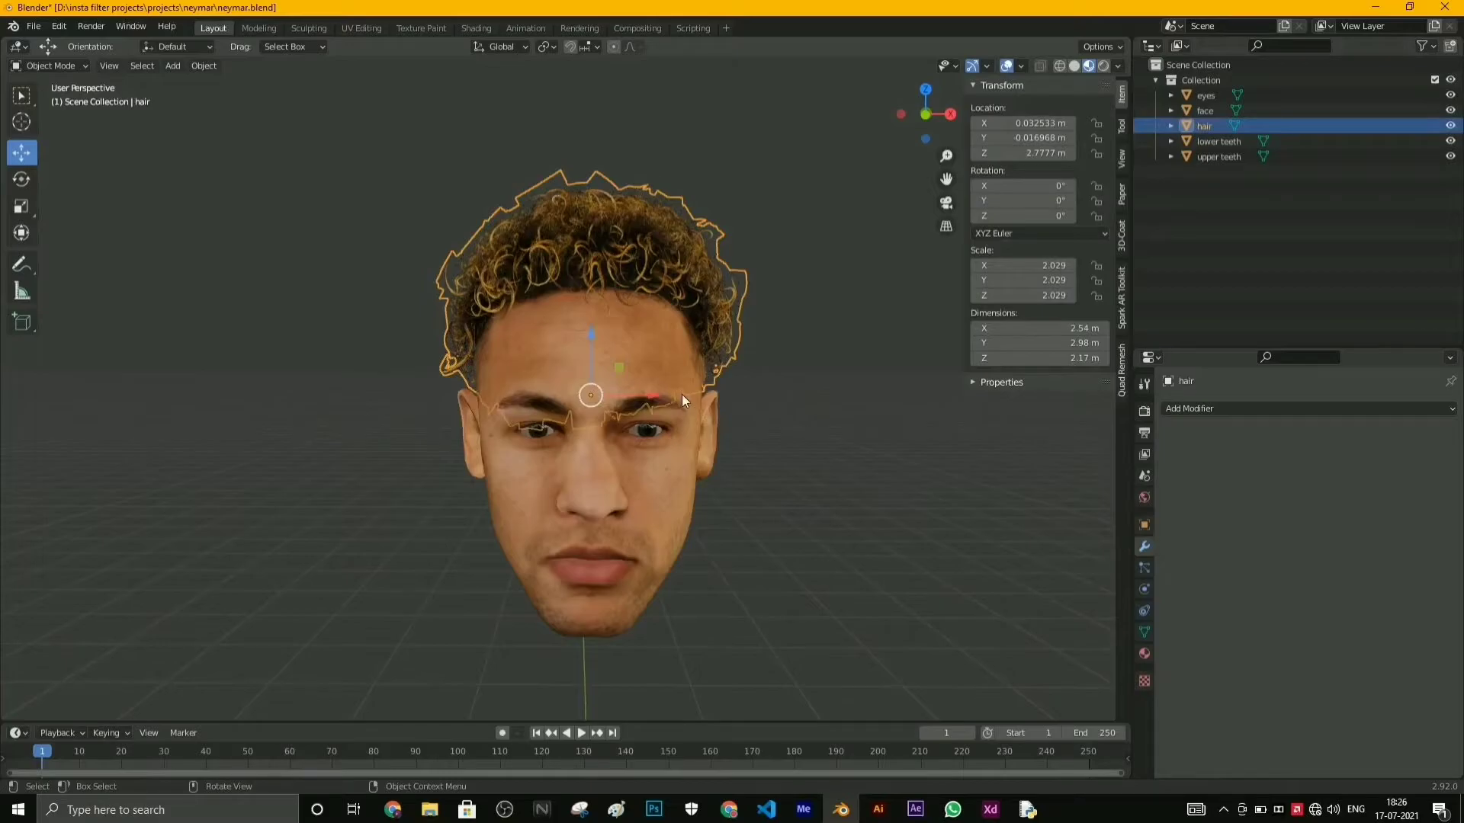
middle_click_drag(595, 458, 688, 464)
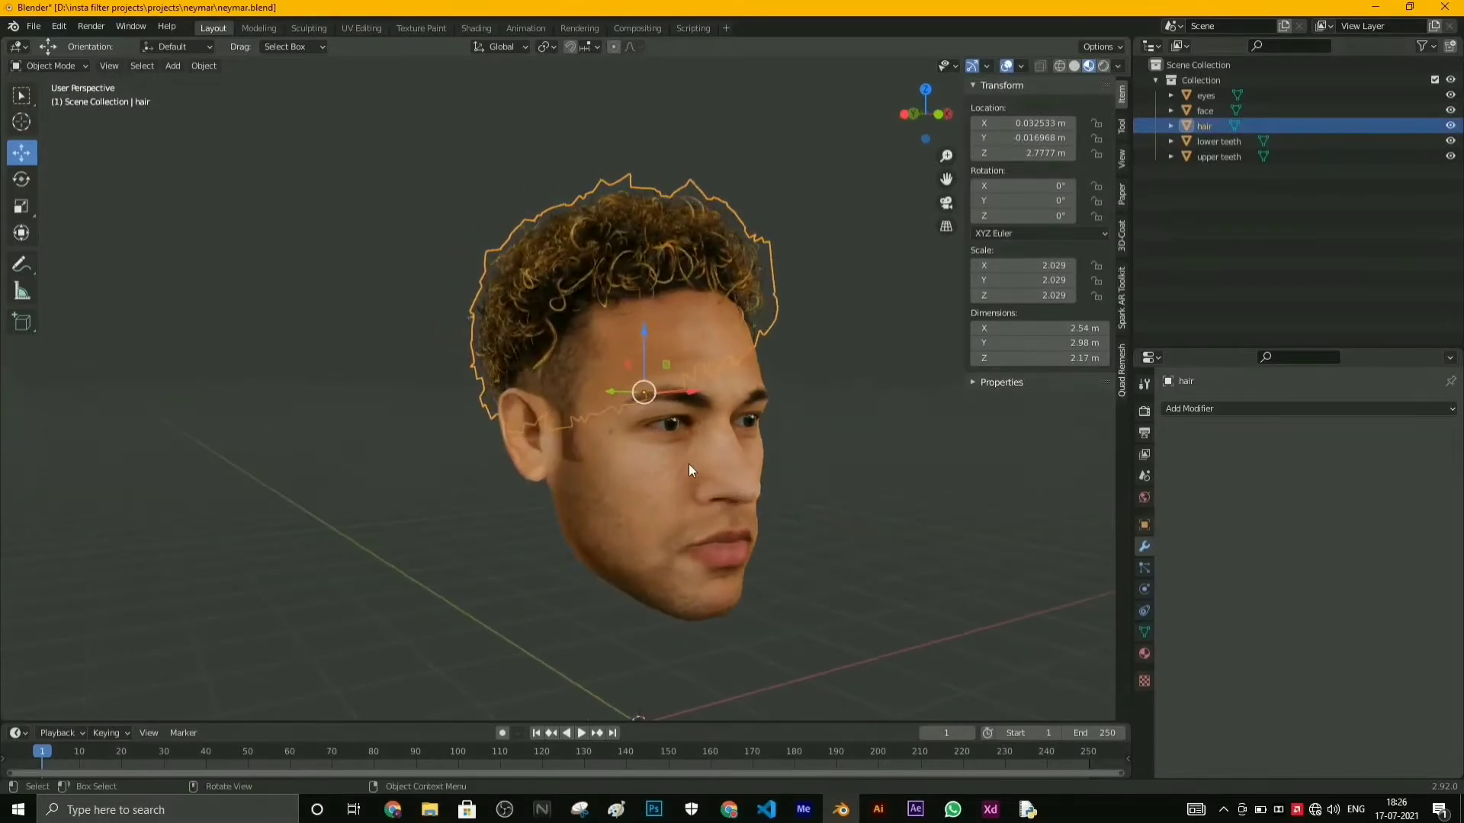
left_click(688, 464)
key("alt+a")
left_click(657, 240)
middle_click_drag(656, 240, 561, 243)
scroll(648, 368, "up", 5)
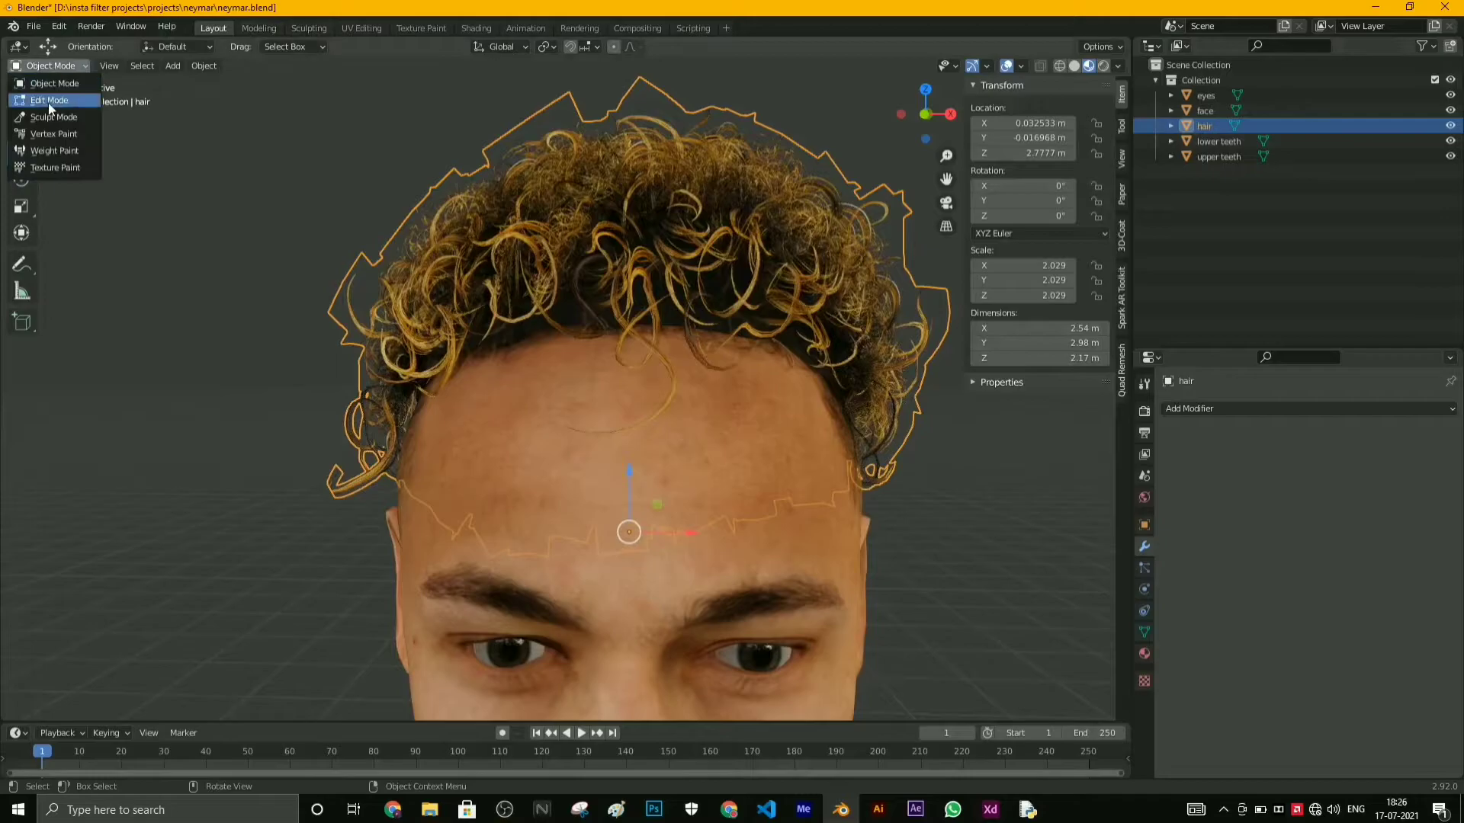
- In Edit Mode, select the whole curl hanging over the middle of the forehead and separate it into its own object
left_click(49, 100)
left_click(662, 412)
key("ctrl+l")
right_click(633, 427)
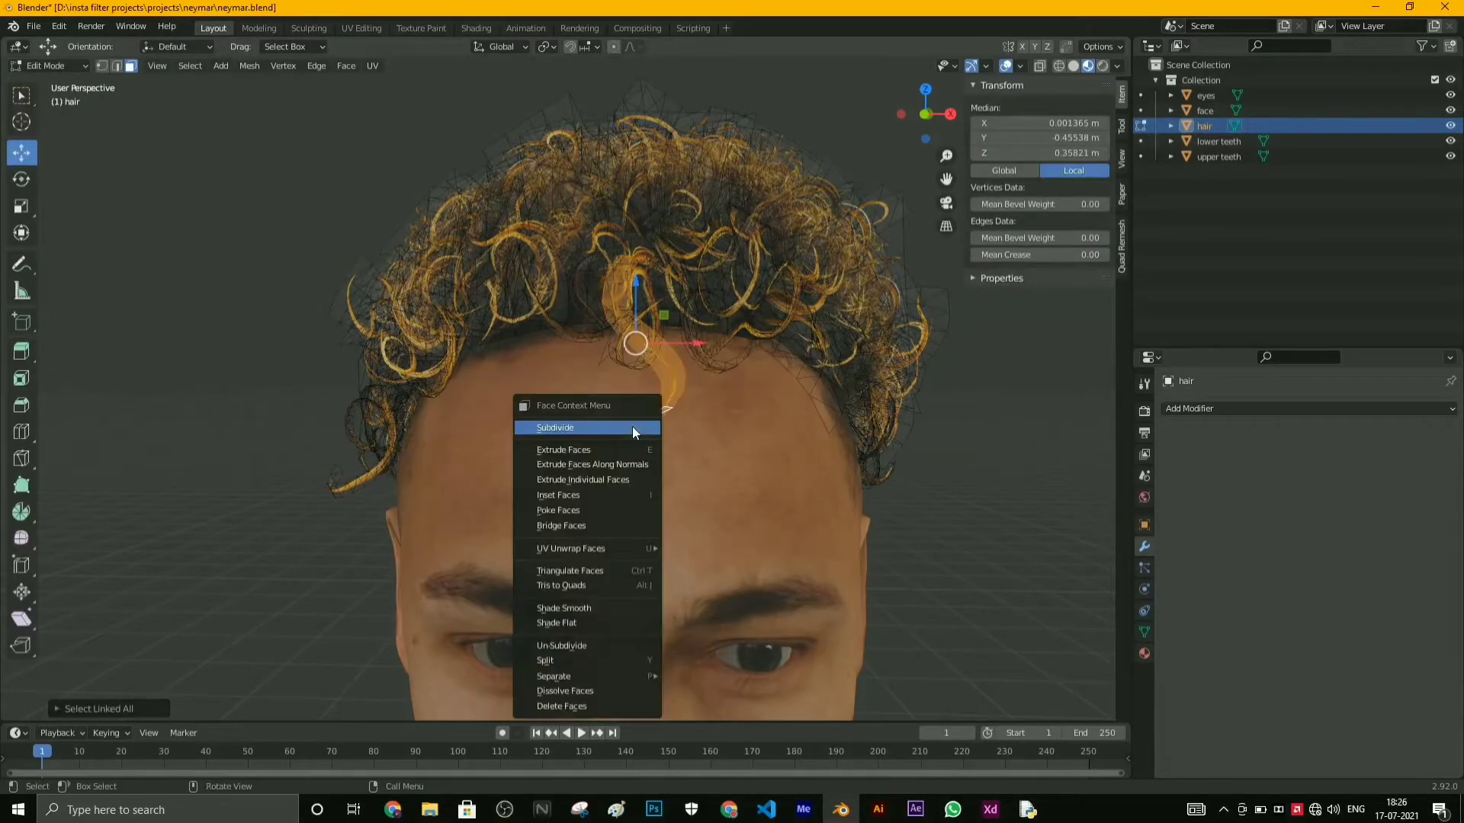
mouse_move(641, 676)
left_click(702, 677)
- Separate a second linked front curl beside the first one into its own object
middle_click_drag(567, 470, 564, 466)
left_click(627, 410)
right_click(651, 413)
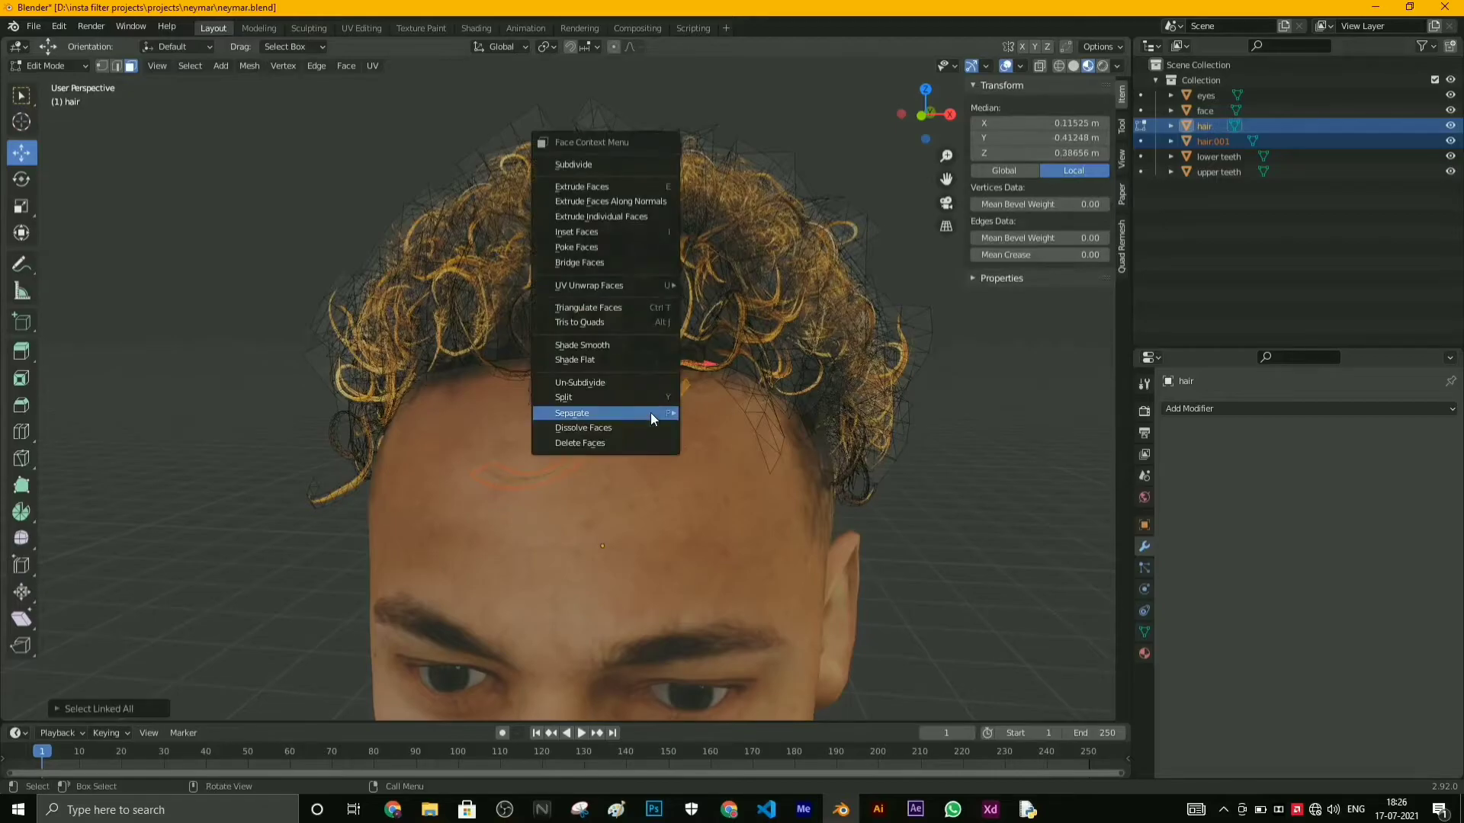
left_click(731, 414)
- Select all linked faces of a third curl at the middle of the hairline and separate it into its own object
left_click(621, 343)
key("ctrl+l")
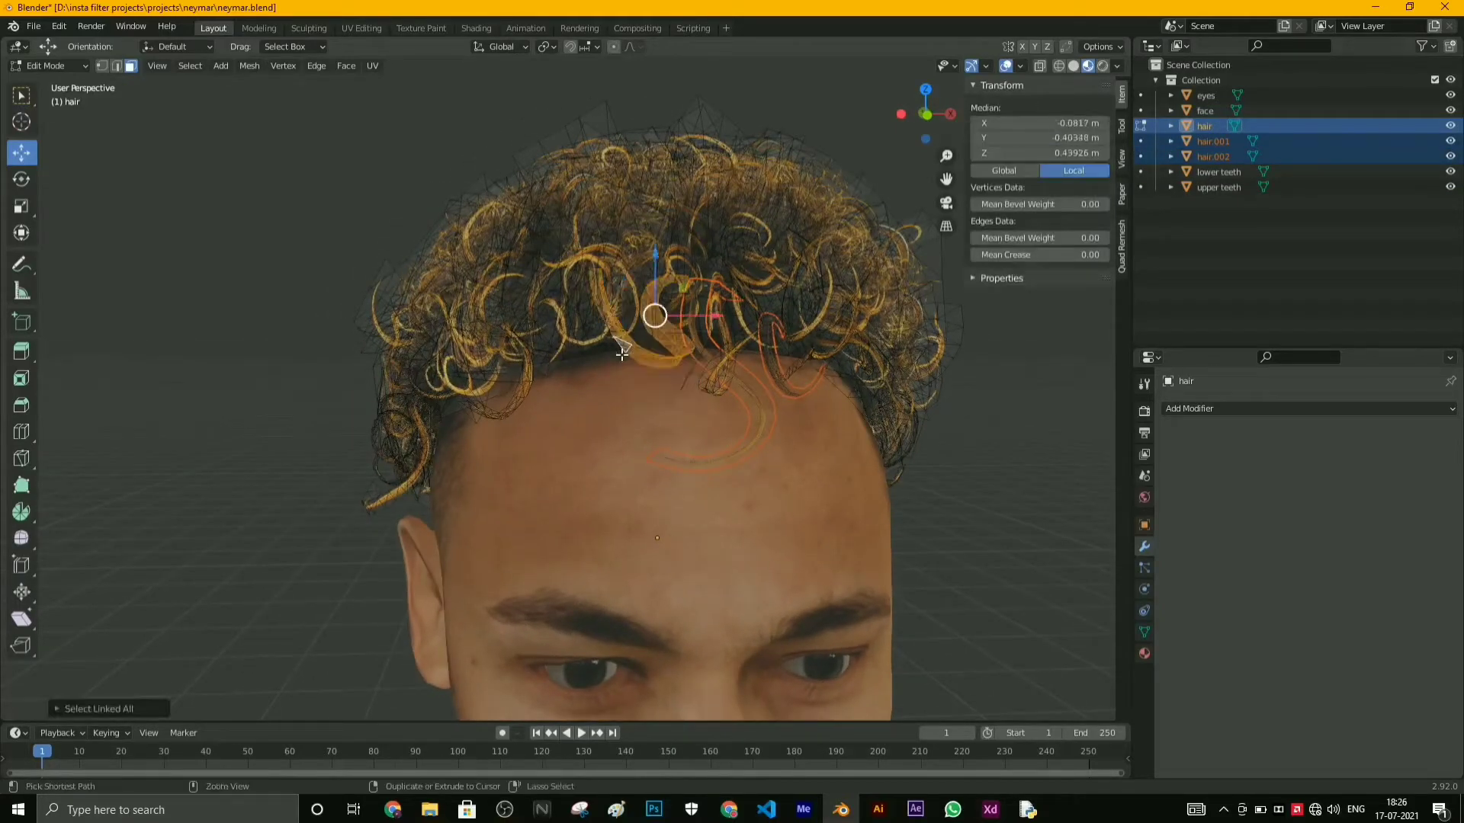
right_click(648, 351)
mouse_move(644, 351)
left_click(741, 356)
- Return to Object Mode and hide the main hair object
left_click(48, 65)
left_click(39, 79)
key("alt+a")
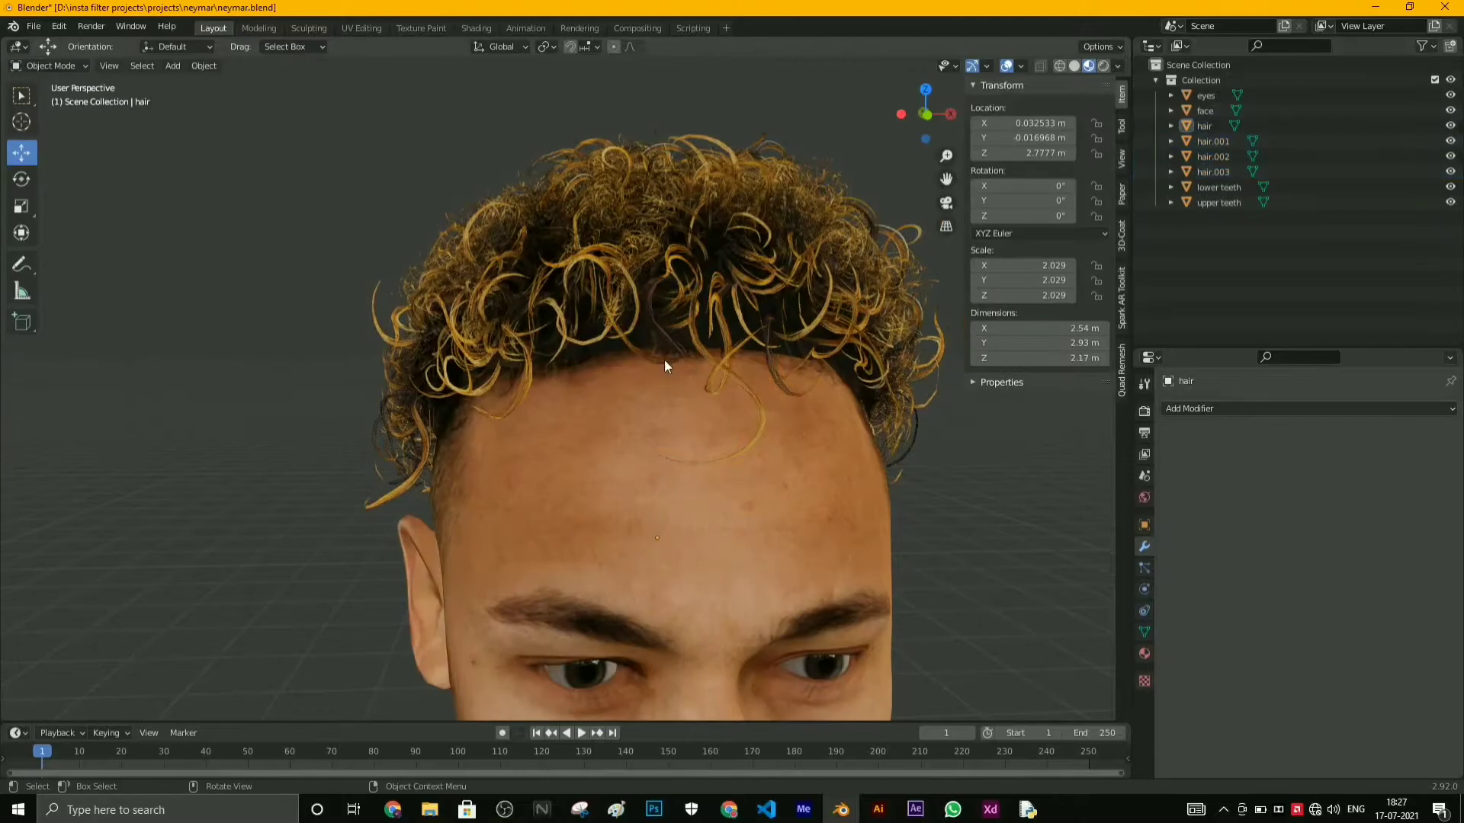
left_click(694, 199)
key("h")
- Hide the hair.001 and hair.002 curls and select the hair.003 curl
middle_click_drag(811, 451, 551, 364)
left_click(550, 364)
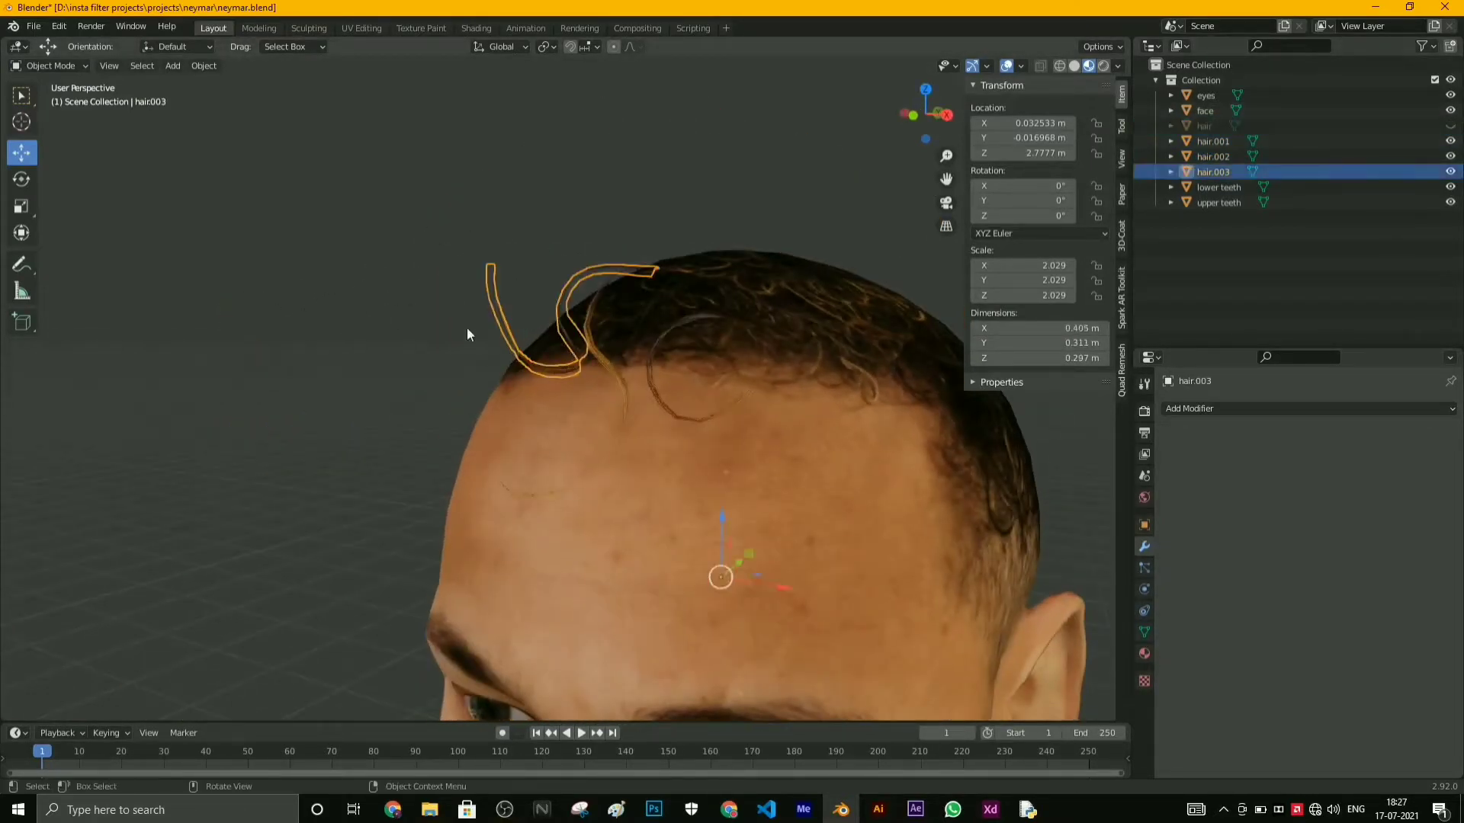
left_click(622, 366)
left_click(673, 382, "shift")
key("h")
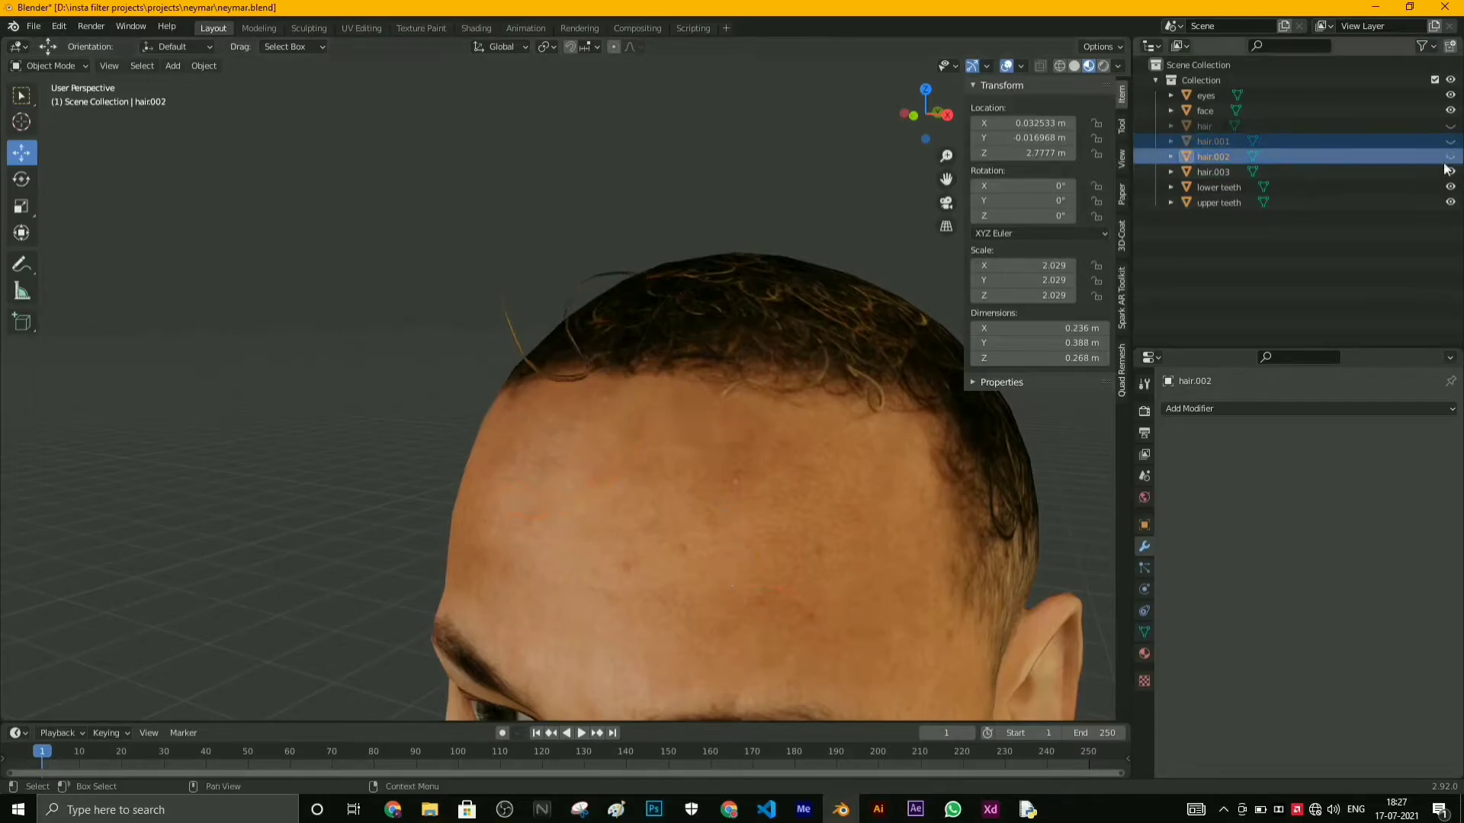
middle_click_drag(674, 381, 597, 322)
left_click(593, 305)
- Add an armature and raise it above the head to a Z location of about 3.95 m
left_click(169, 67)
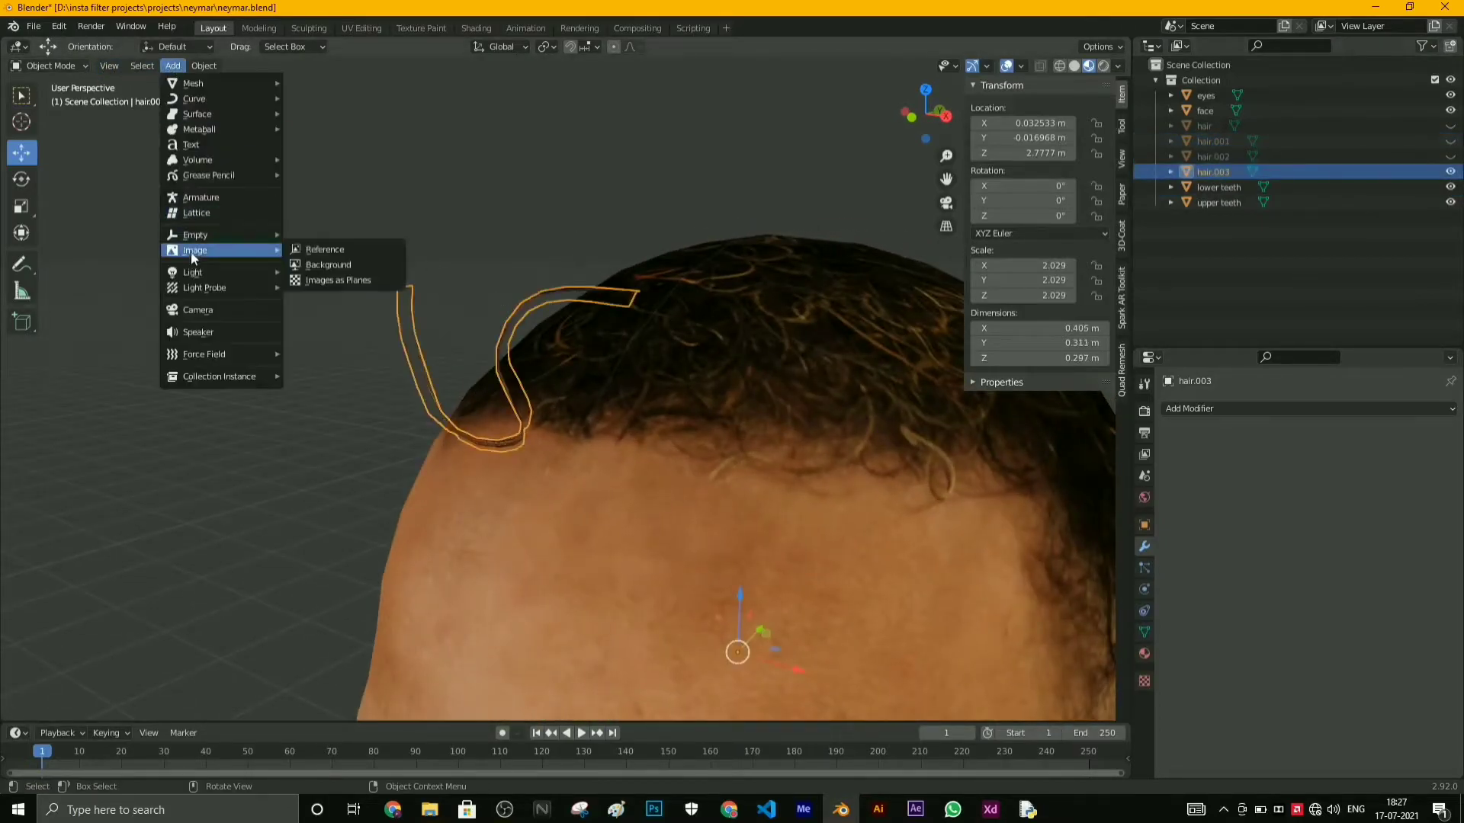
left_click(203, 195)
scroll(579, 427, "down", 6)
middle_click_drag(671, 427, 542, 445)
scroll(541, 457, "down", 2)
left_click_drag(531, 623, 511, 347)
scroll(456, 378, "up", 5)
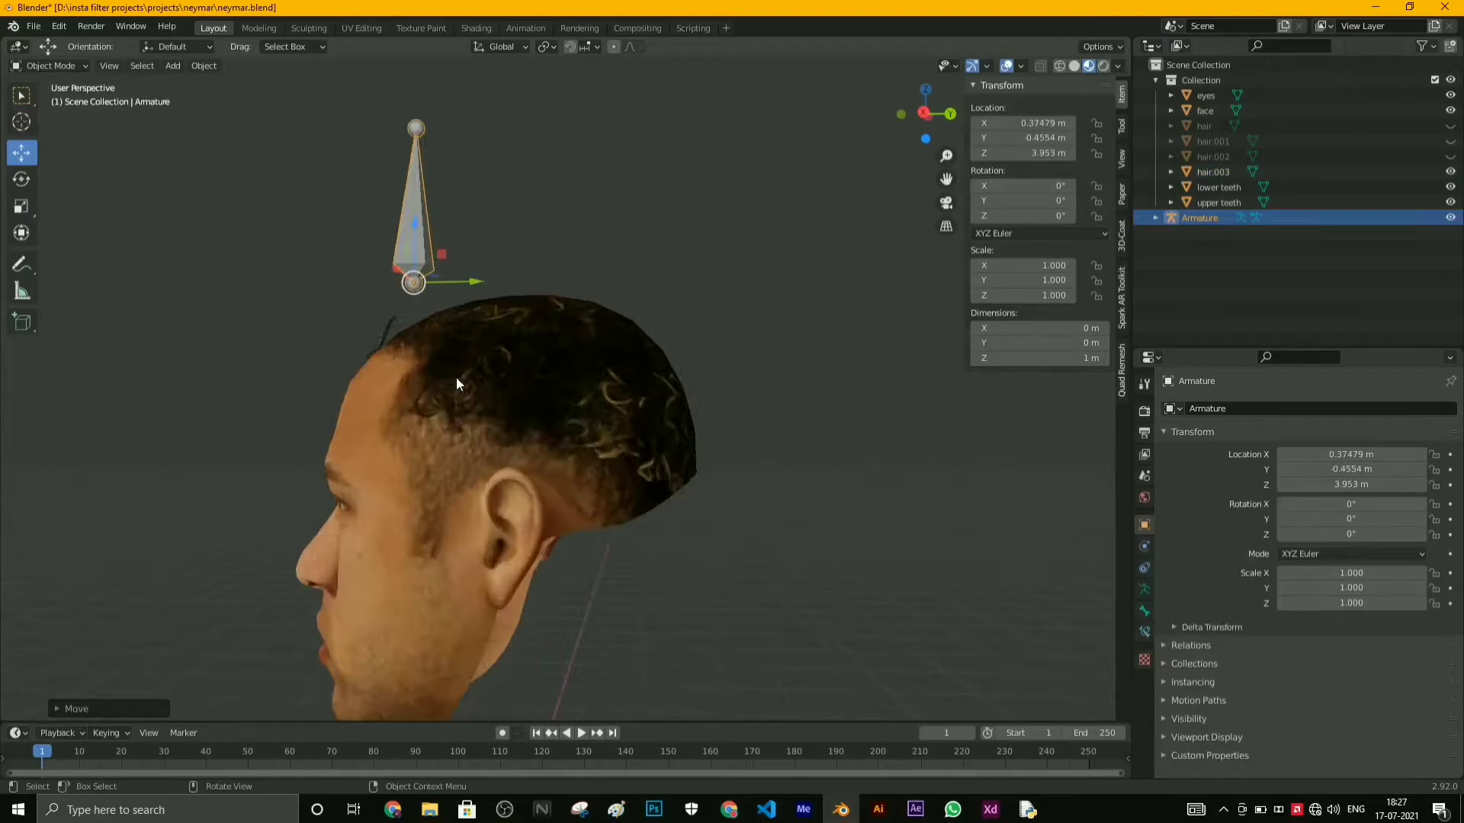
- Move the armature to the root of the hair.003 curl, at about X 0.022 m, Y -0.66 m, Z 3.80 m
middle_click_drag(456, 377, 660, 308)
scroll(660, 309, "up", 2)
left_click_drag(702, 274, 609, 283)
middle_click_drag(608, 297, 757, 300)
left_click_drag(823, 290, 808, 303)
middle_click_drag(808, 313, 462, 339)
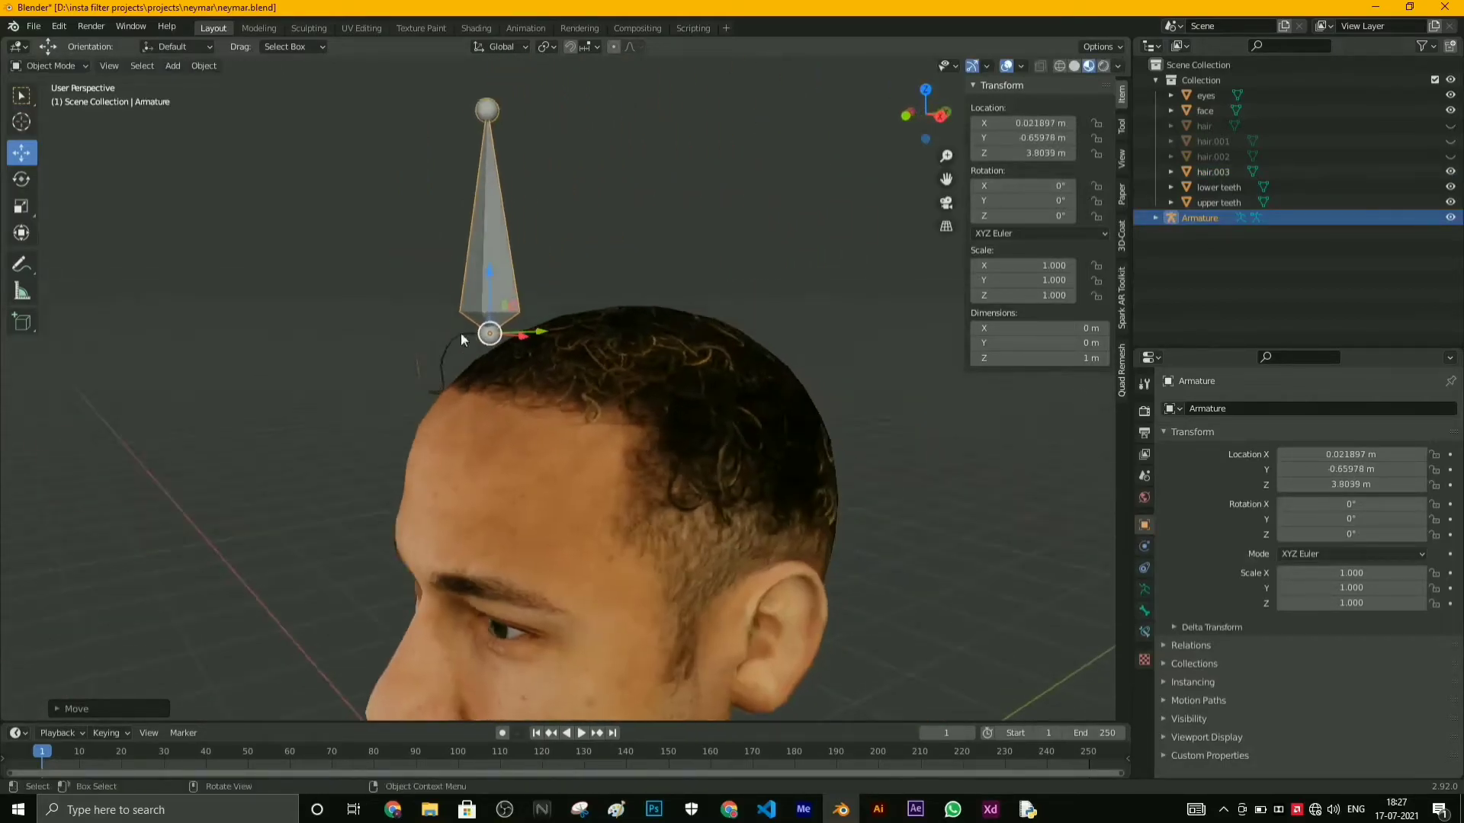
- Enter Edit Mode on the armature and bring the bone's tail down to the hair.003 curl
left_click(52, 100)
left_click_drag(488, 110, 452, 341)
scroll(452, 347, "up", 3)
middle_click_drag(451, 347, 549, 335)
scroll(533, 340, "up", 2)
key("g")
left_click(762, 408)
- Adjust the bone's placement from several angles so that it follows the first segment of the hair.003 curl
middle_click_drag(762, 408, 537, 229)
key("g")
left_click(774, 399)
key("g")
left_click_drag(459, 196, 501, 200)
middle_click_drag(502, 199, 807, 286)
left_click_drag(807, 287, 800, 339)
middle_click_drag(801, 339, 674, 350)
- Extrude a second bone from the first one and fit it along the next segment of the hair.003 curl
key("e")
left_click(554, 258)
middle_click_drag(686, 297, 741, 314)
key("g")
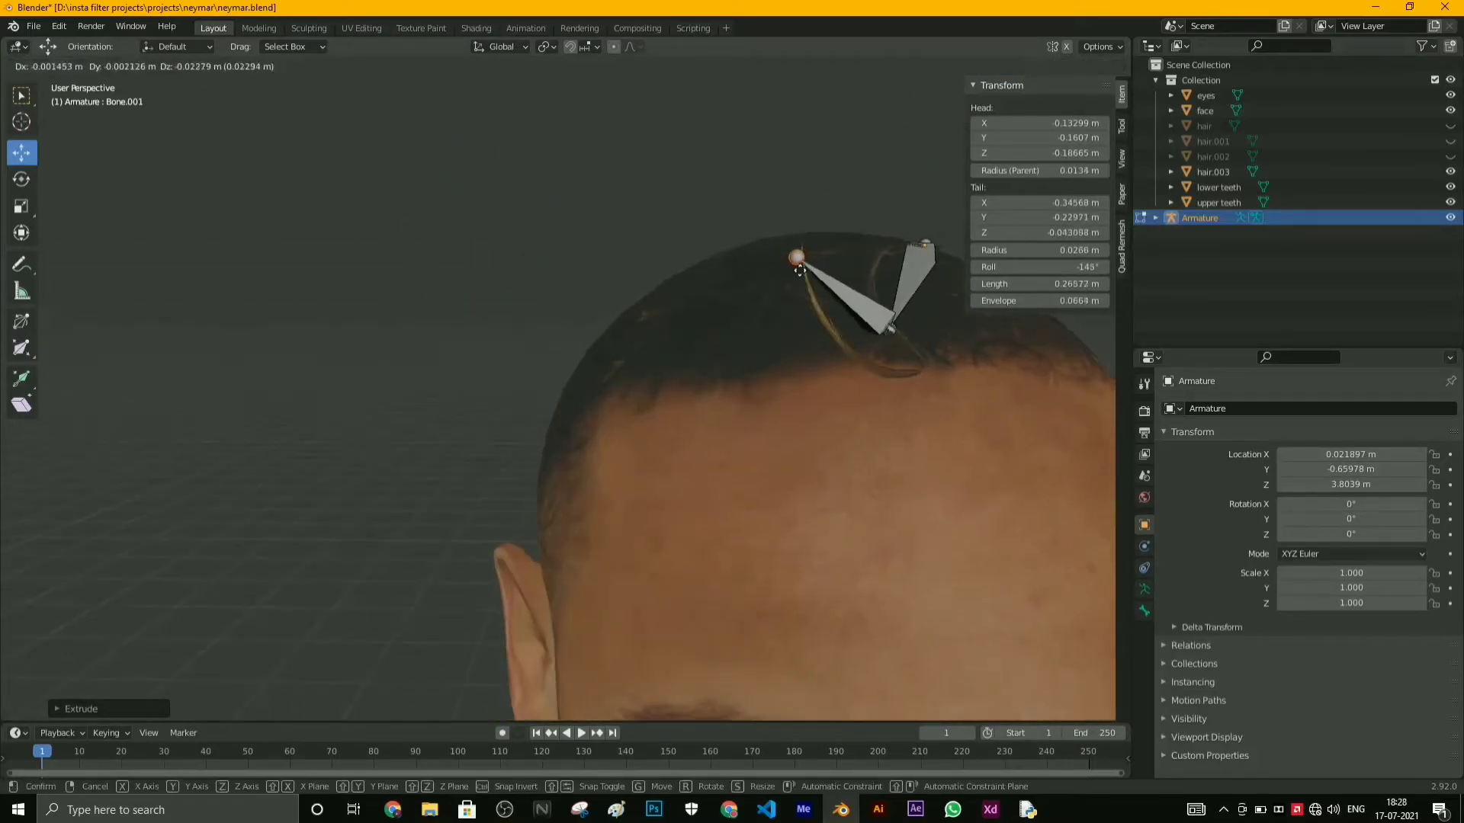
left_click(876, 366)
middle_click_drag(884, 370, 825, 391)
- Return to Object Mode and parent the hair.003 curl to the armature using Armature Deform with envelope weights
left_click(61, 66)
left_click(51, 83)
left_click(310, 402)
left_click(591, 343)
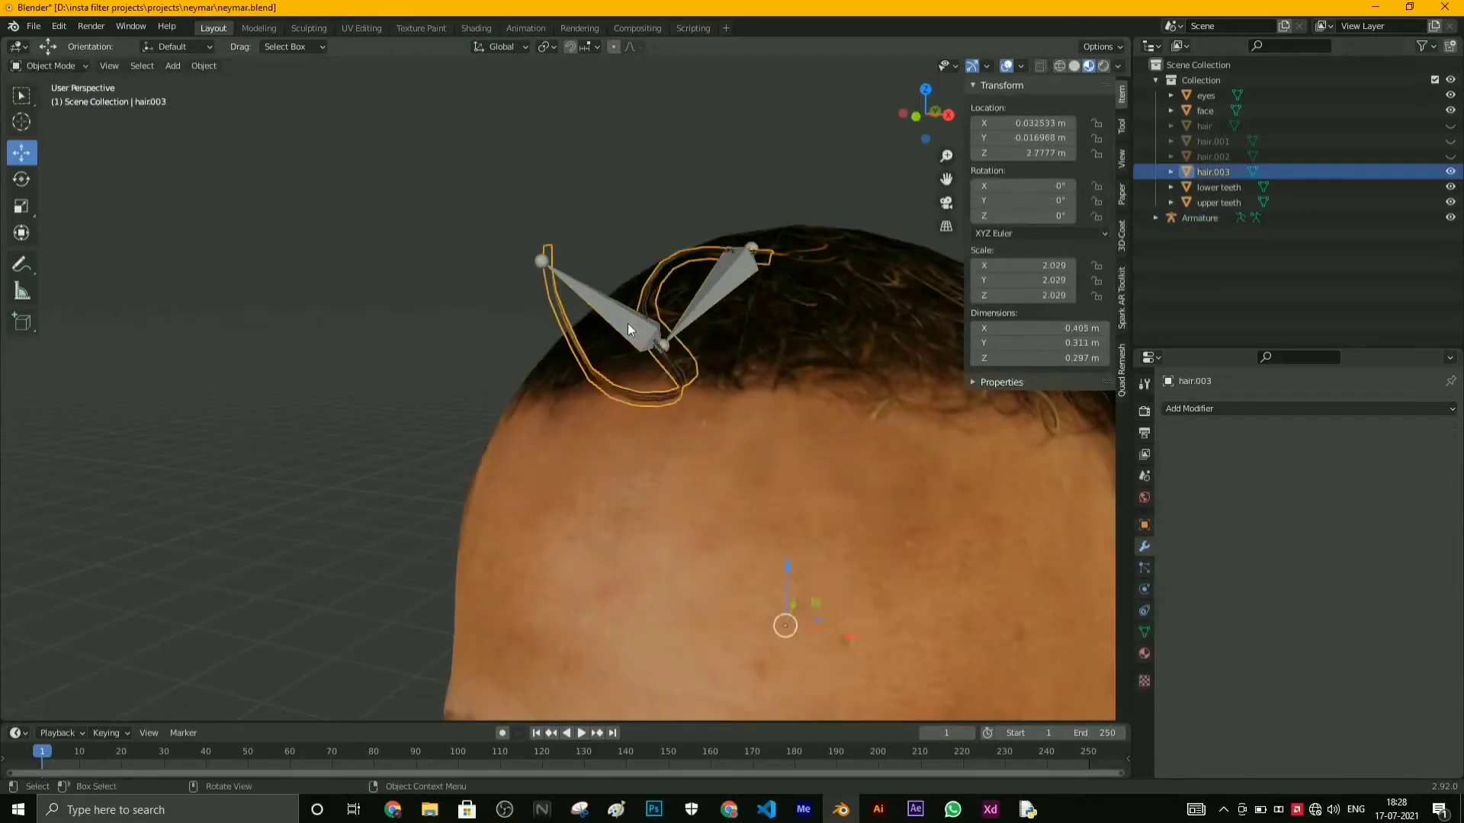
middle_click_drag(760, 273, 750, 277)
left_click(702, 281, "shift")
right_click(690, 276)
mouse_move(621, 412)
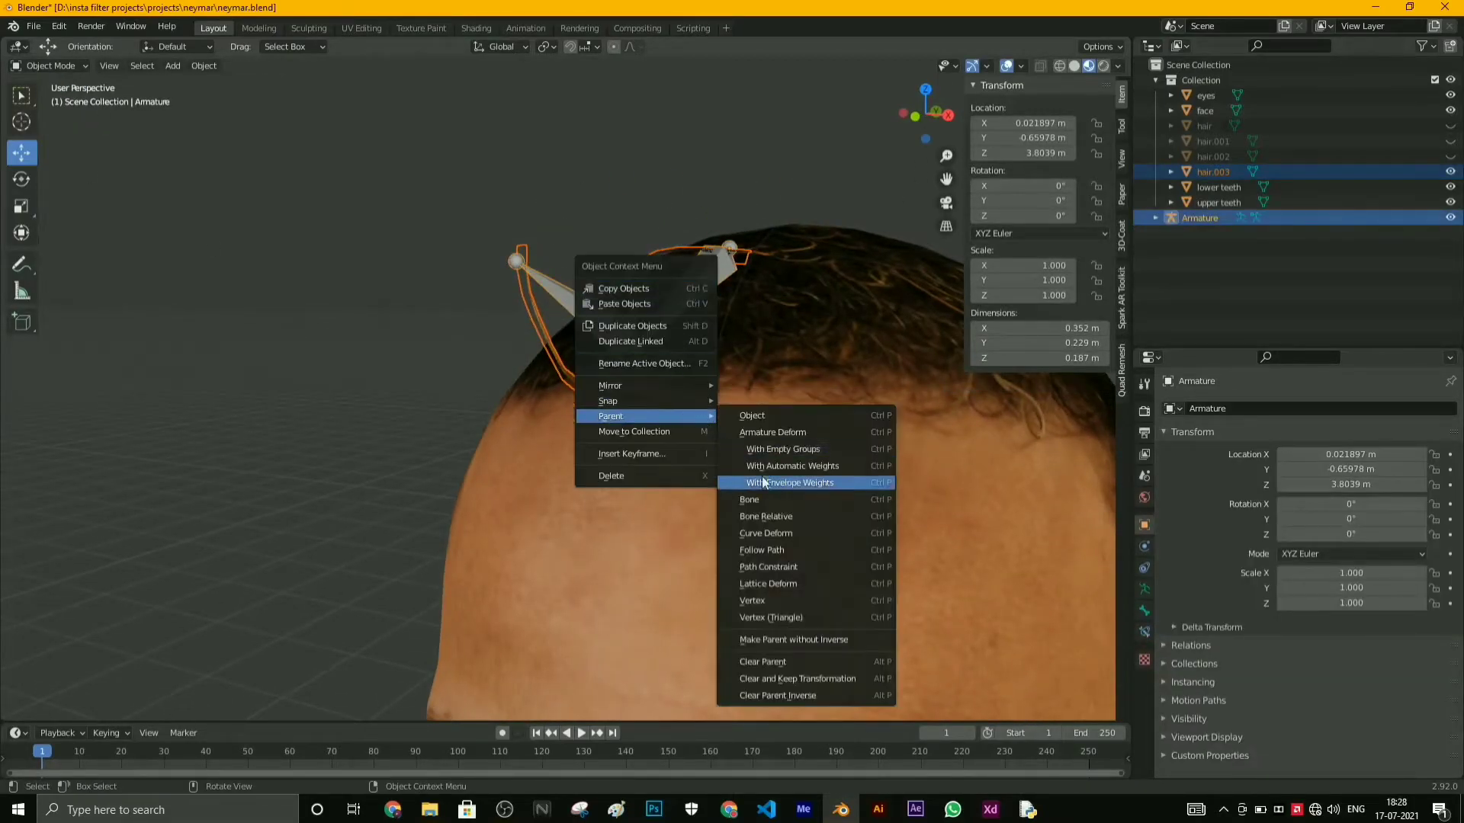
left_click(762, 478)
- Test the hair.003 rig in Pose Mode by freely rotating its second bone, and return to Object Mode
left_click(687, 295)
left_click(47, 66)
left_click(47, 118)
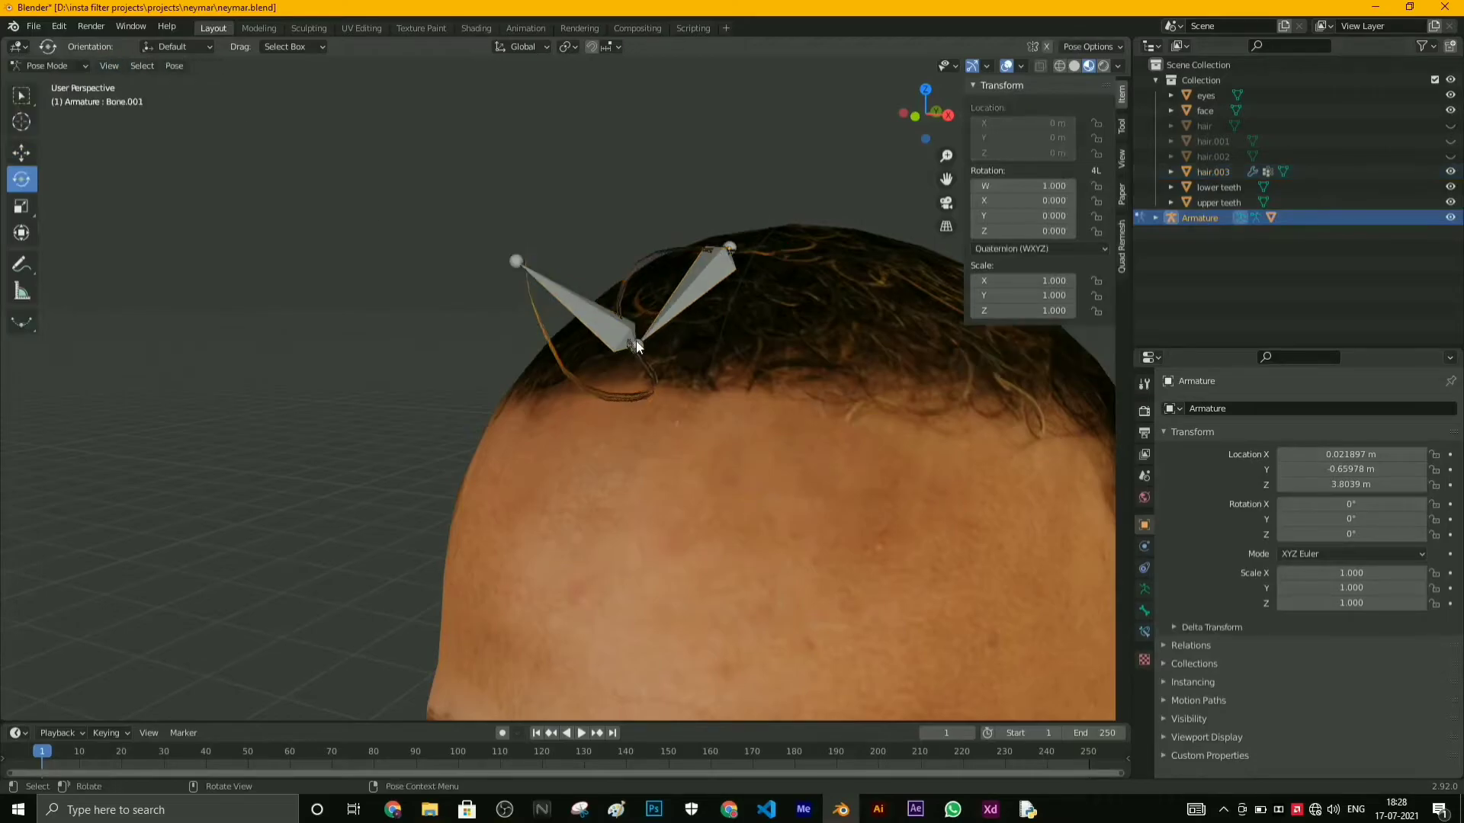
left_click(636, 341)
key("r")
key("r")
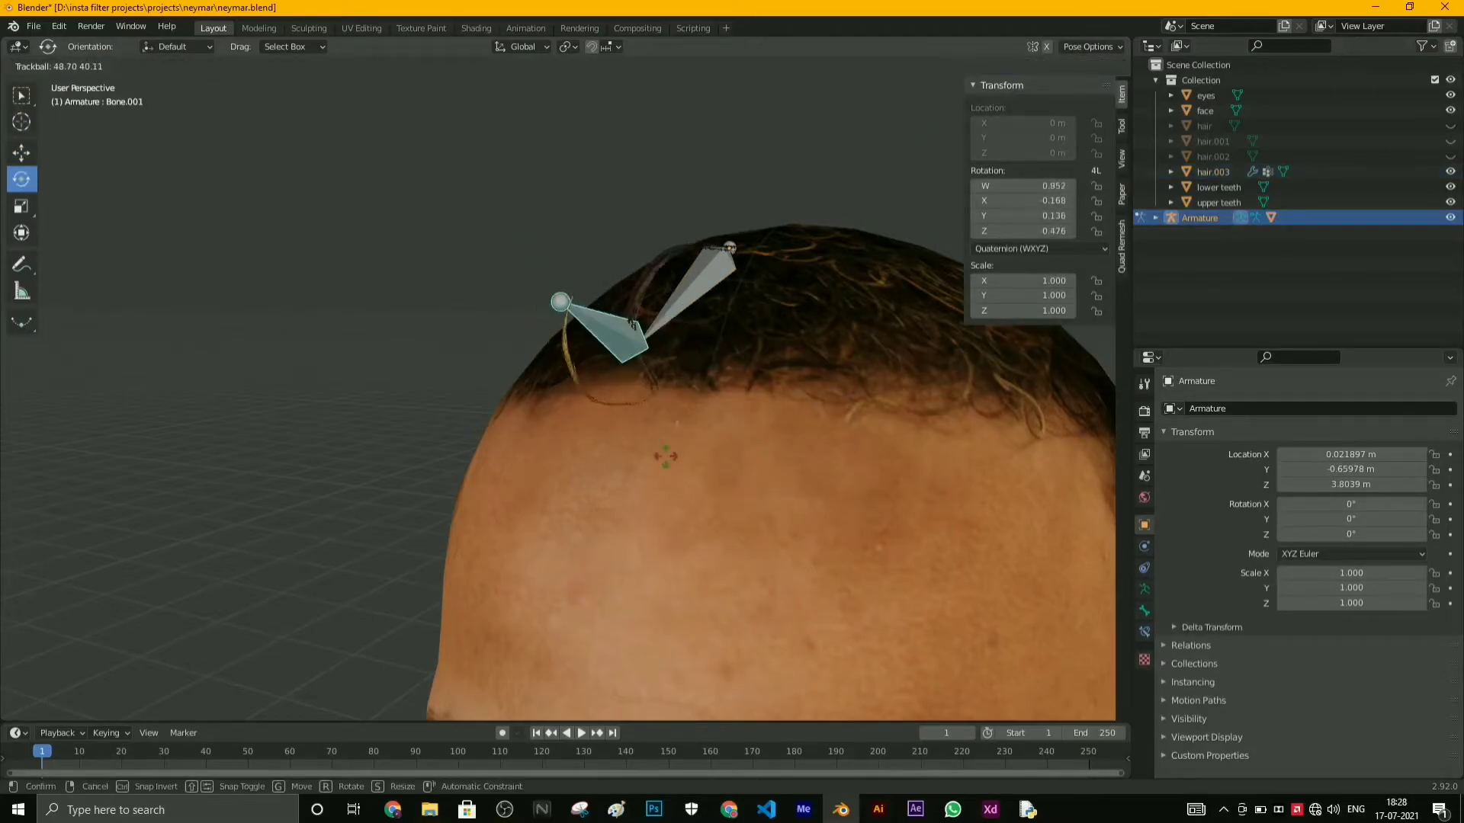
left_click(611, 389)
right_click(612, 389)
left_click(320, 320)
left_click(57, 66)
left_click(47, 88)
- Hide the first armature and the hair.003 curl, and show and select the hair.002 curl instead
scroll(693, 336, "down", 2)
middle_click_drag(693, 335, 661, 305, "shift")
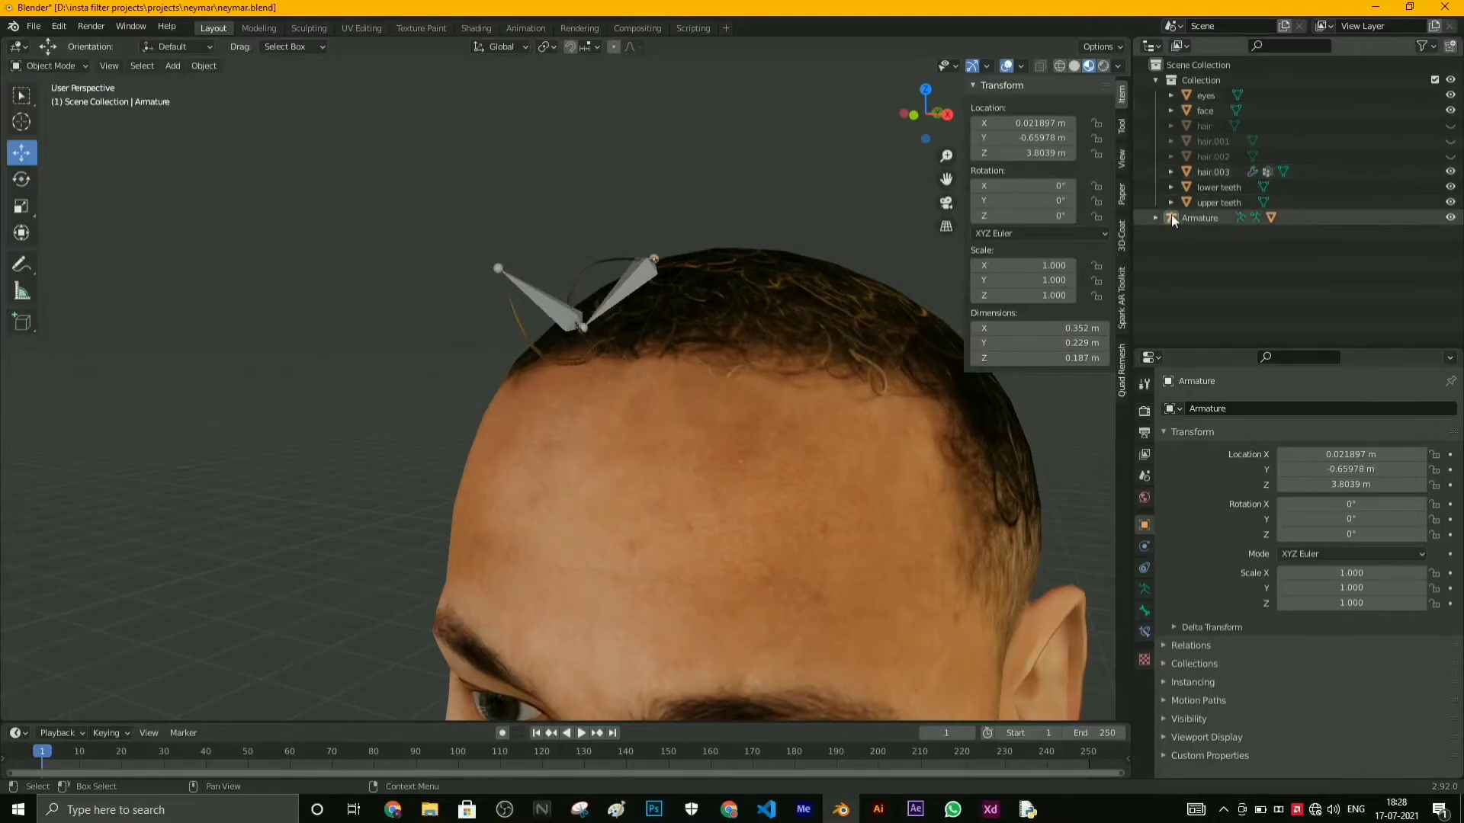
left_click(1448, 218)
left_click(1449, 172)
left_click(1232, 156)
left_click(1450, 155)
middle_click_drag(764, 373, 725, 372)
scroll(724, 371, "up", 3)
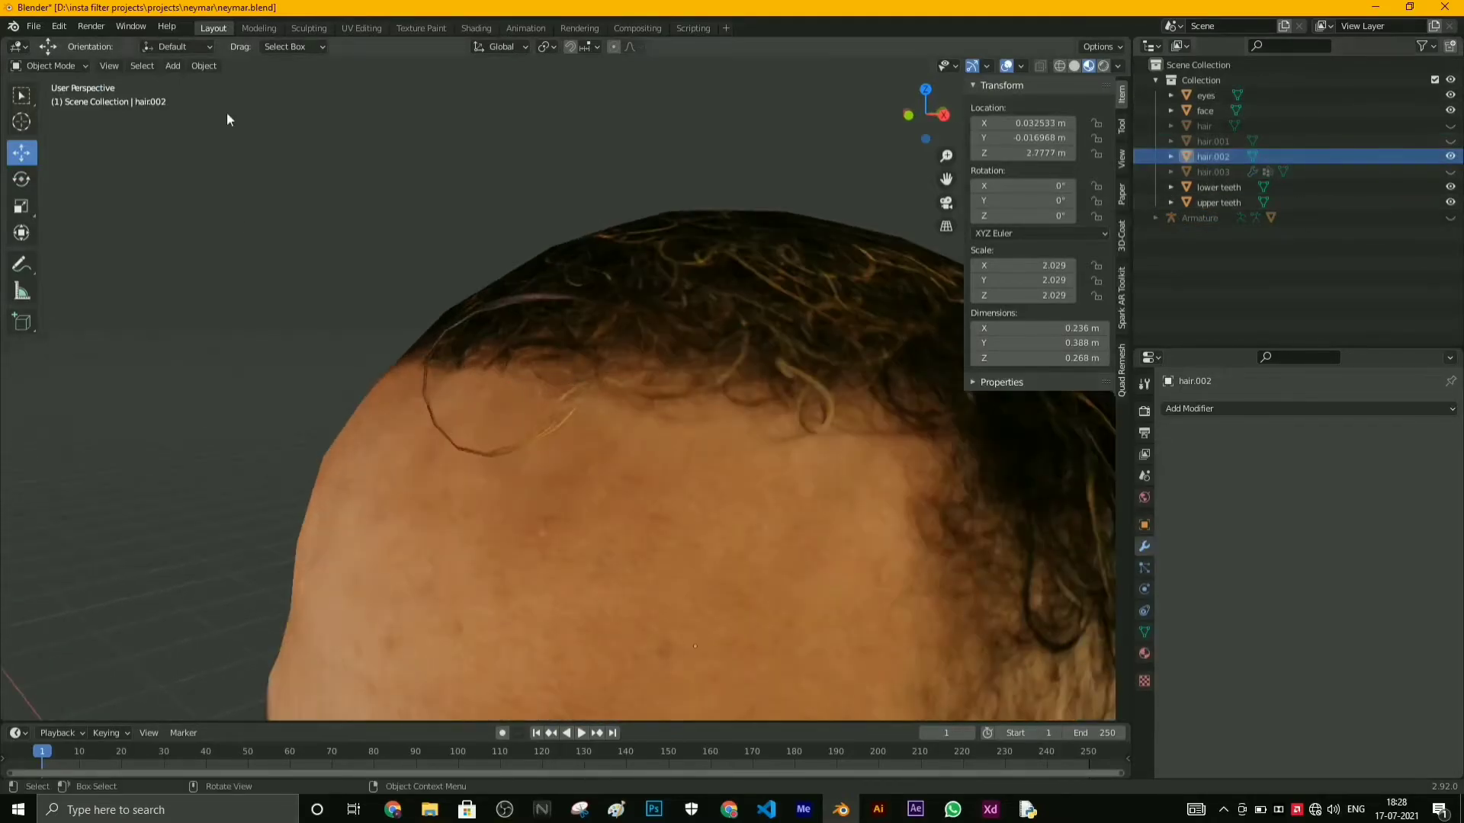
- Add a second armature for the hair.002 curl and raise it above the head
left_click(173, 66)
left_click(200, 197)
scroll(478, 404, "down", 8)
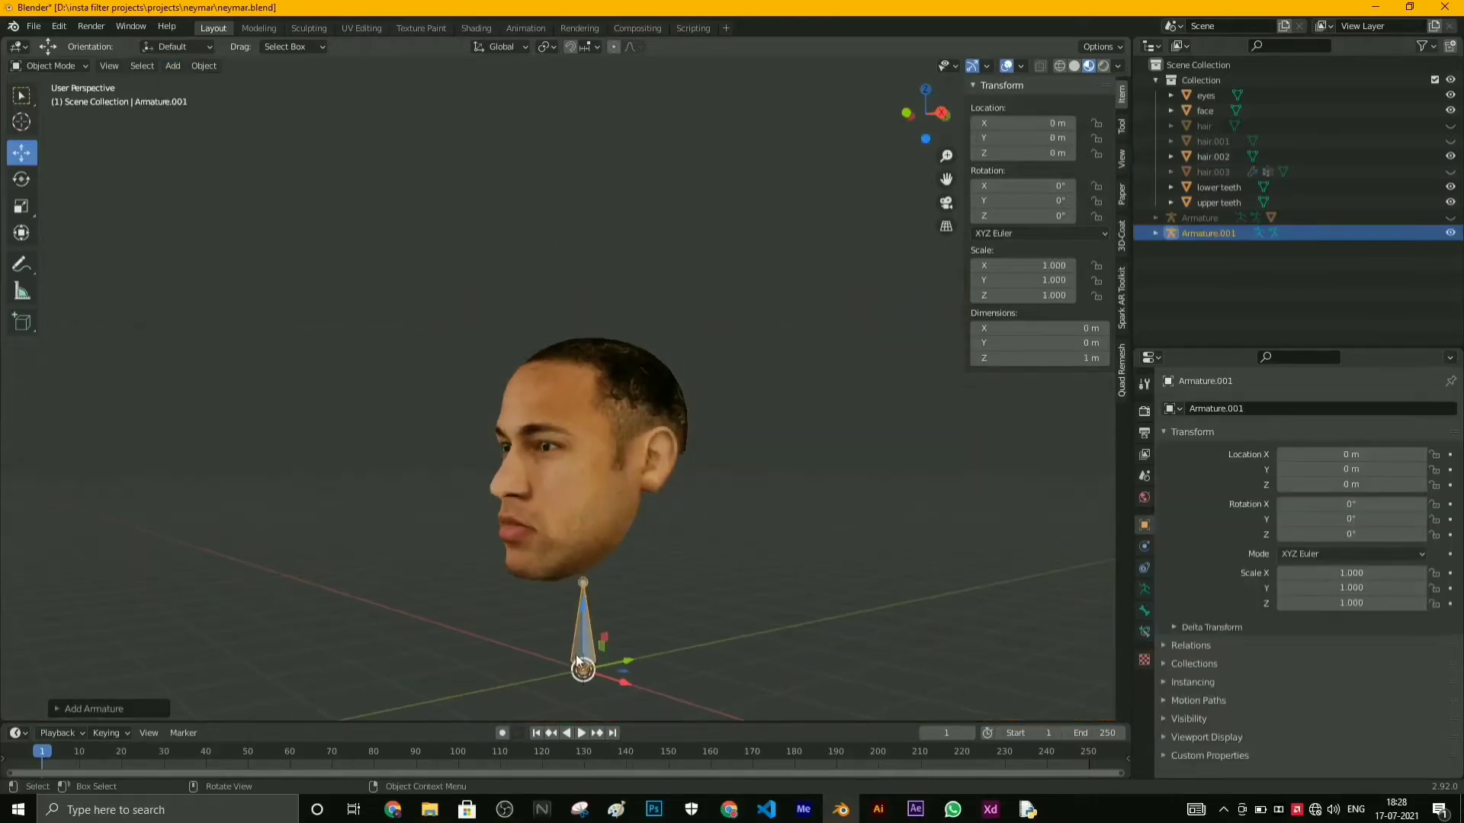
left_click_drag(582, 666, 554, 298)
scroll(547, 313, "up", 5)
middle_click_drag(547, 312, 678, 324)
- Position the new armature at the root of the hair.002 curl, at about X 0.331 m, Y -0.606 m, Z 3.616 m
left_click_drag(703, 215, 716, 347)
scroll(686, 339, "up", 4)
middle_click_drag(663, 336, 534, 343)
mouse_move(440, 376)
left_mouse_down()
mouse_move(407, 376)
mouse_move(419, 383)
left_mouse_up()
middle_click_drag(724, 416, 823, 423)
left_click_drag(815, 419, 844, 425)
middle_click_drag(844, 425, 732, 446)
- Enter Edit Mode and bring the new bone's tail down so that it follows the first segment of the hair.002 curl
left_click(72, 66)
left_click(57, 100)
middle_click_drag(580, 171, 509, 166)
scroll(509, 165, "down", 3)
left_click_drag(527, 175, 478, 345)
scroll(924, 409, "up", 3)
middle_click_drag(479, 345, 736, 461)
left_click_drag(736, 461, 703, 482)
middle_click_drag(703, 481, 475, 328)
- Extrude a second bone and adjust its tail from several angles to about X 0.061 m, Y -0.299 m, Z -0.158 m, near the hair.002 curl's end
key("e")
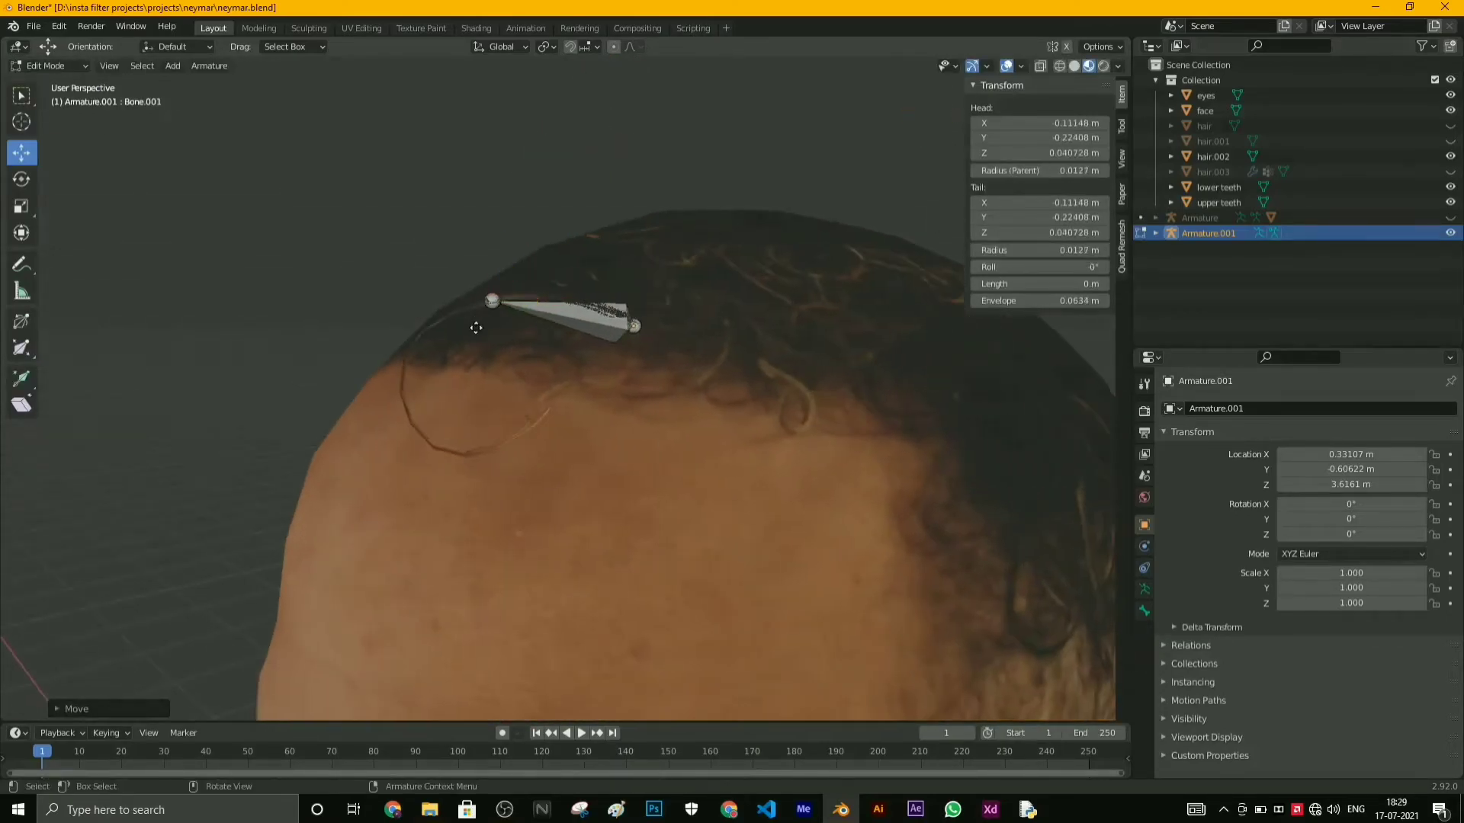
left_click(498, 463)
middle_click_drag(499, 464, 960, 402)
left_click_drag(960, 402, 1040, 383)
middle_click_drag(1040, 384, 422, 459)
left_click_drag(421, 459, 369, 464)
middle_click_drag(369, 463, 595, 495)
left_click_drag(932, 466, 974, 470)
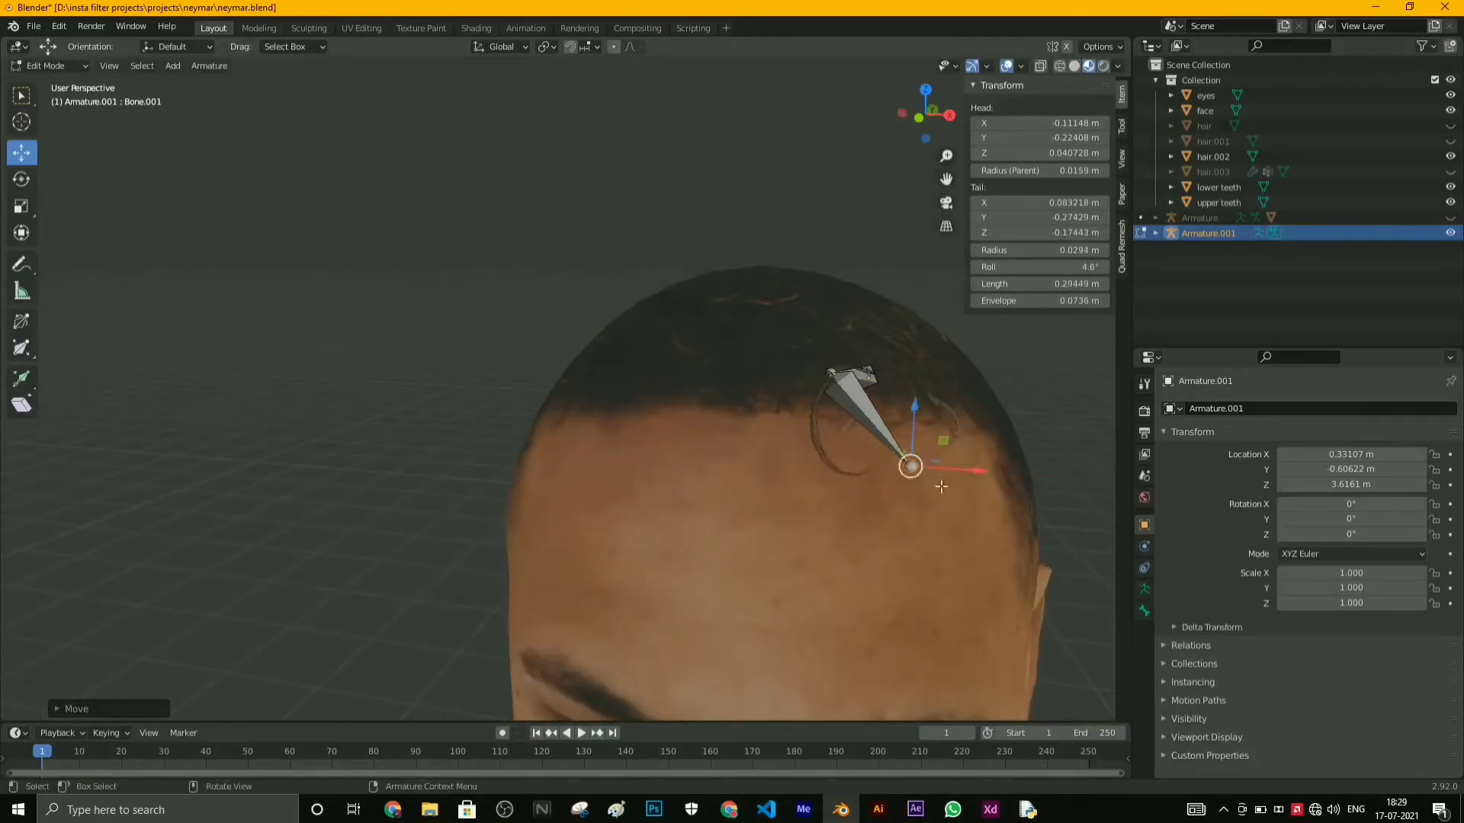
middle_click_drag(938, 487, 801, 450)
left_click_drag(470, 413, 457, 408)
middle_click_drag(457, 408, 527, 420)
- Return to Object Mode and parent the hair.002 curl to Armature.001 with an armature deform
right_click(571, 416)
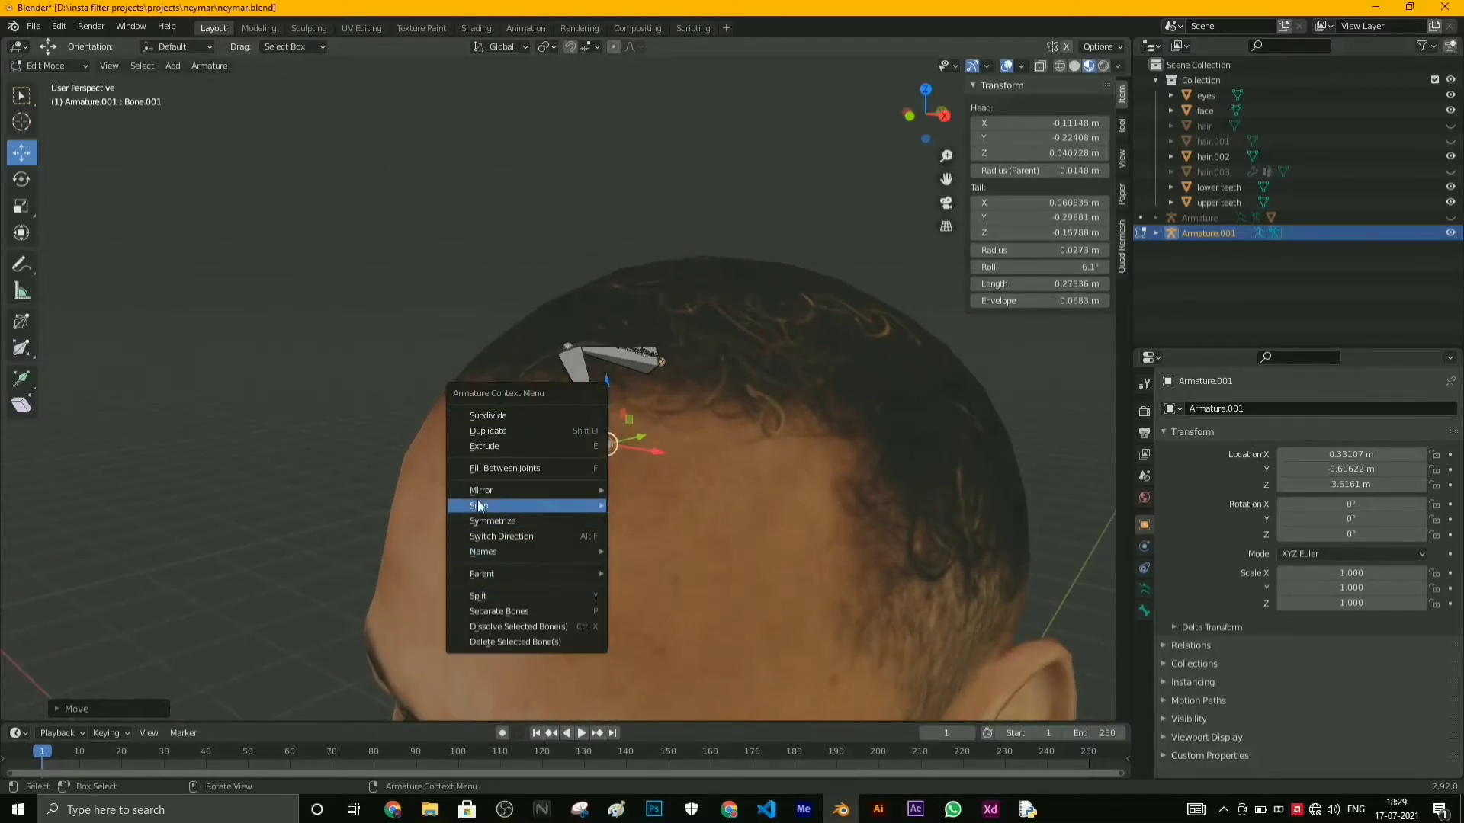
left_click(70, 66)
left_click(54, 83)
left_click(546, 359)
left_click(571, 366, "shift")
key("ctrl+p")
left_click(697, 419)
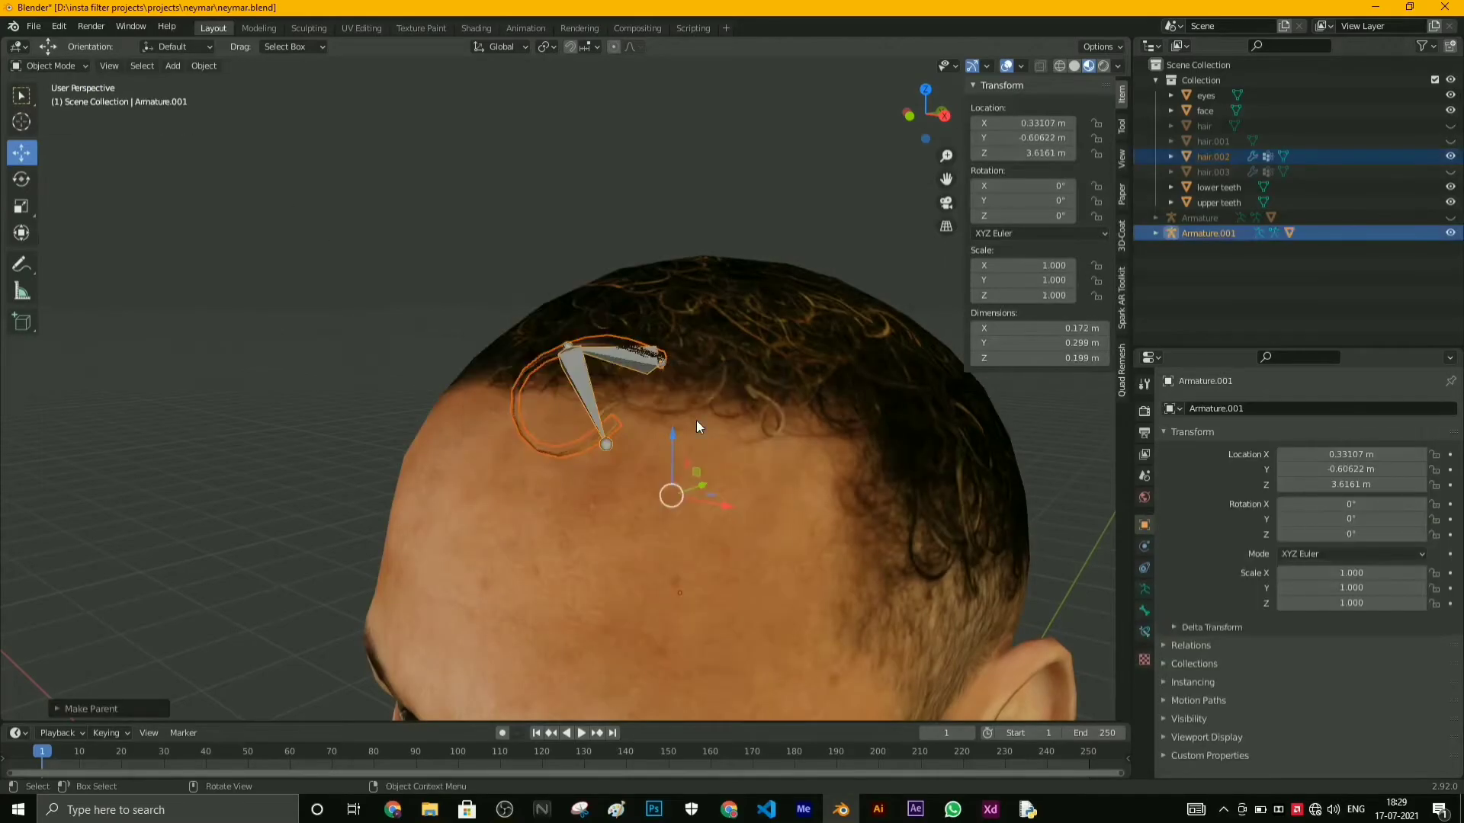
- Test the hair.002 rig in Pose Mode by rotating its second bone, and go back to Object Mode
key("alt+a")
left_click(61, 117)
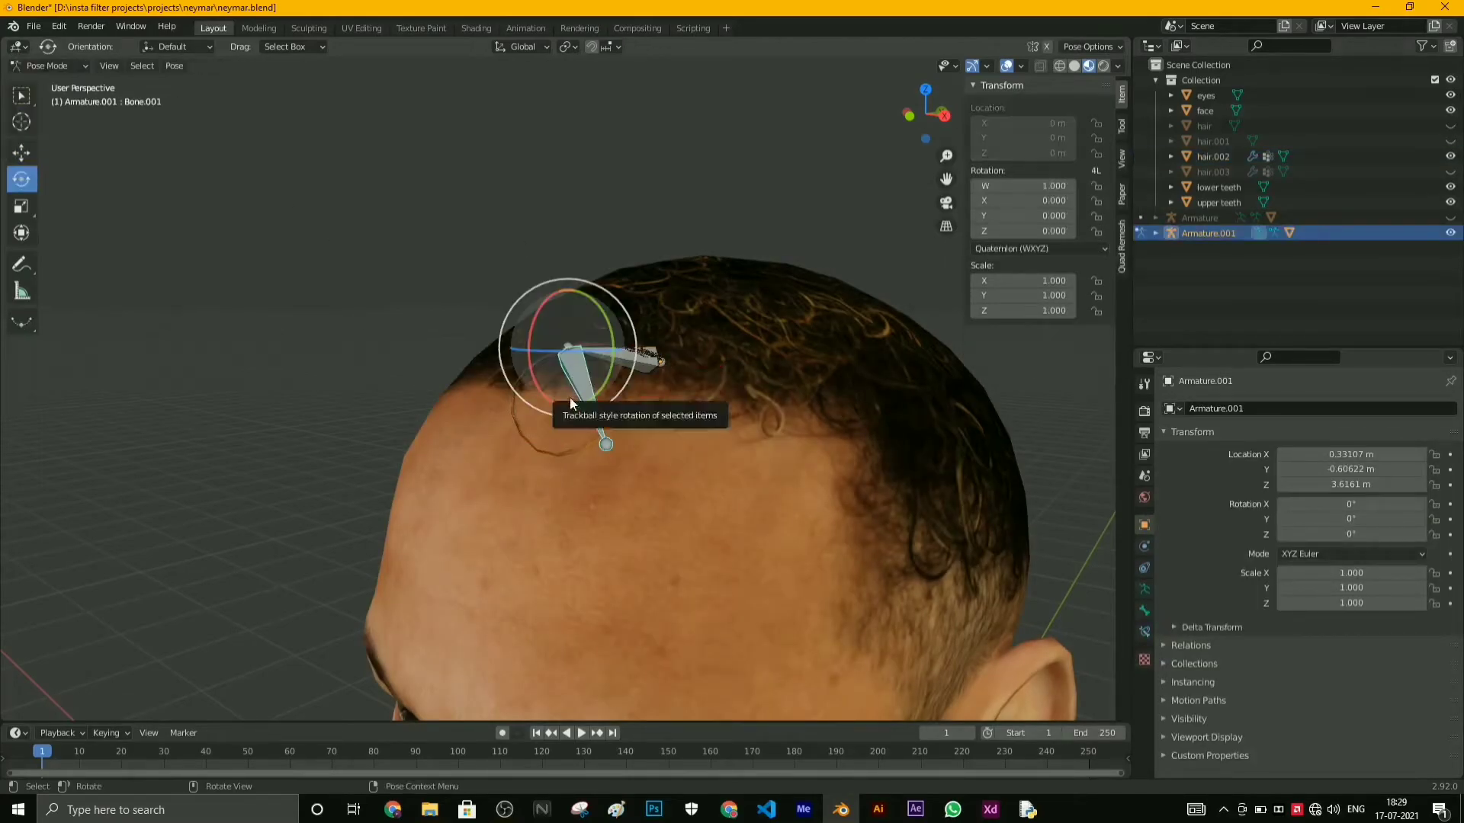
left_click_drag(569, 396, 496, 320)
left_click_drag(599, 393, 561, 395)
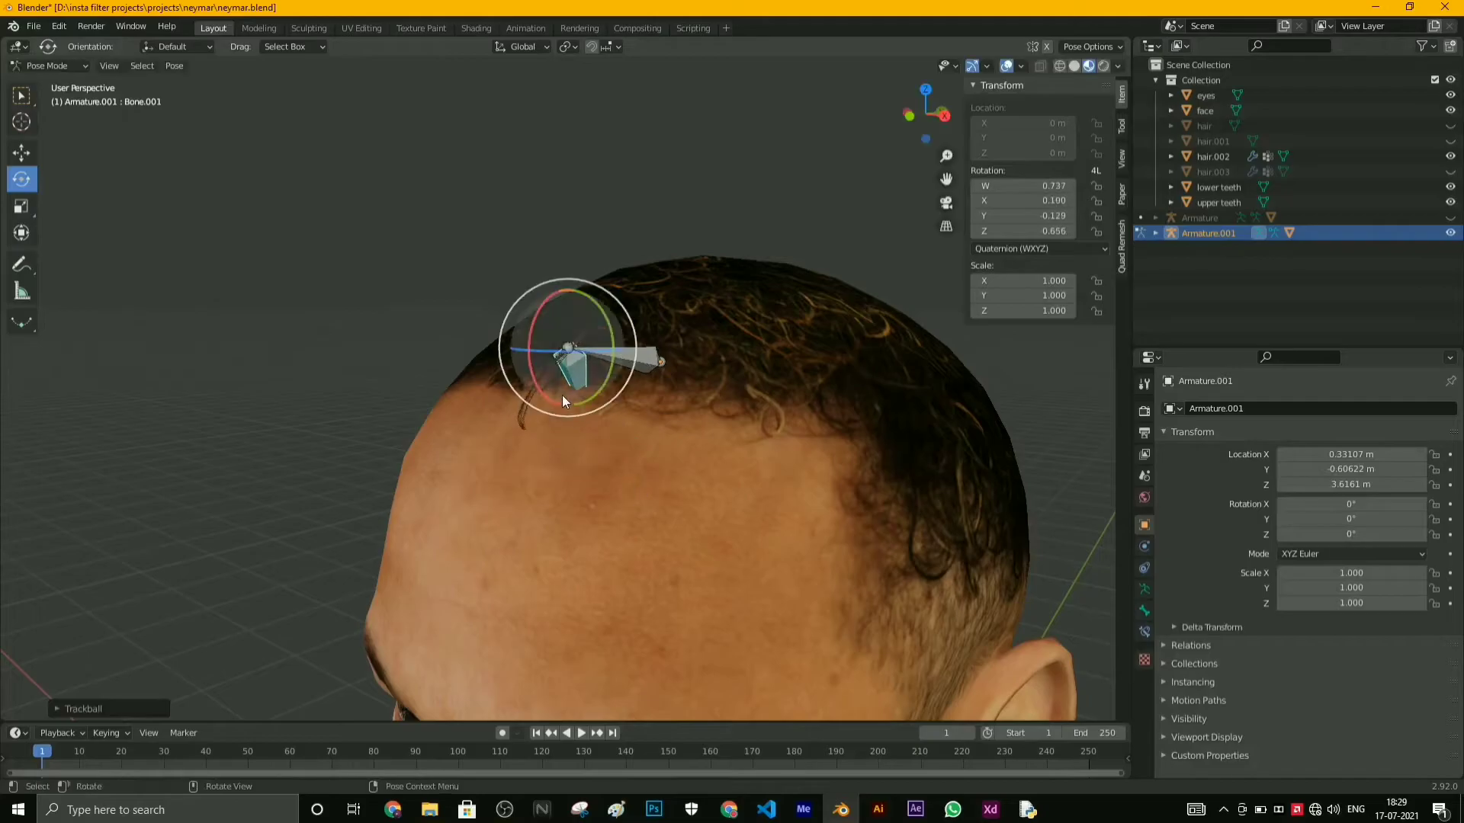
right_click(747, 303)
middle_click_drag(562, 395, 610, 328)
left_click(747, 304)
left_click(500, 321)
left_click(50, 65)
left_click(50, 84)
- Hide Armature.001 and the hair.002 curl, leaving the hair.001 curl shown for rigging
left_click(534, 190)
left_click(1449, 232)
left_click(1450, 156)
- Add a third armature and move it over the head to the root of the hair.001 curl
left_click(172, 66)
left_click(190, 198)
left_click_drag(637, 320, 637, 84)
middle_click_drag(534, 191, 620, 170)
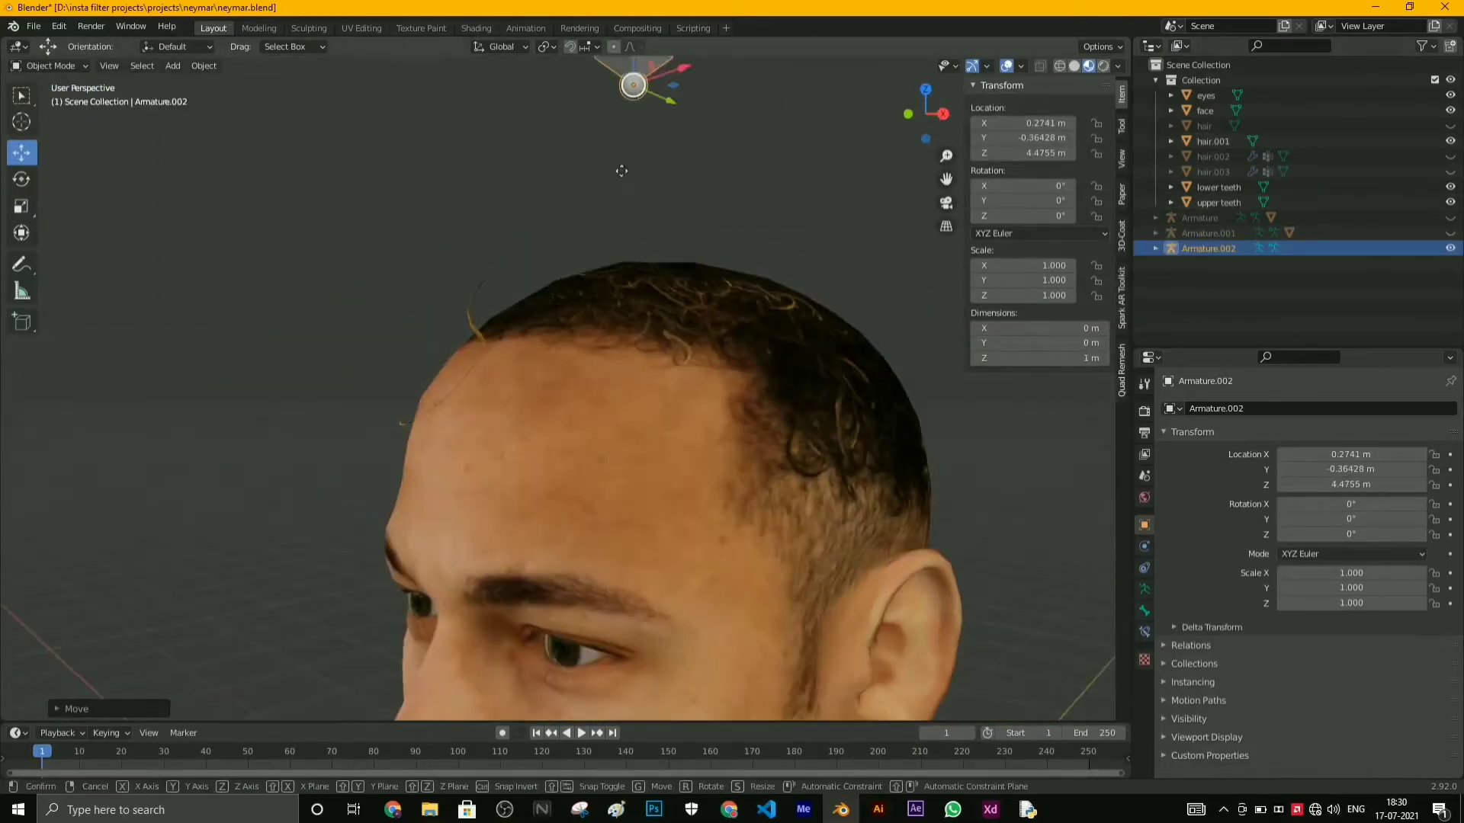
left_click_drag(637, 84, 483, 326)
- Enter Edit Mode on the third armature and bring its bone's tail down toward the hair.001 curl
key("Tab")
left_click_drag(510, 115, 696, 373)
middle_click_drag(533, 343, 579, 328)
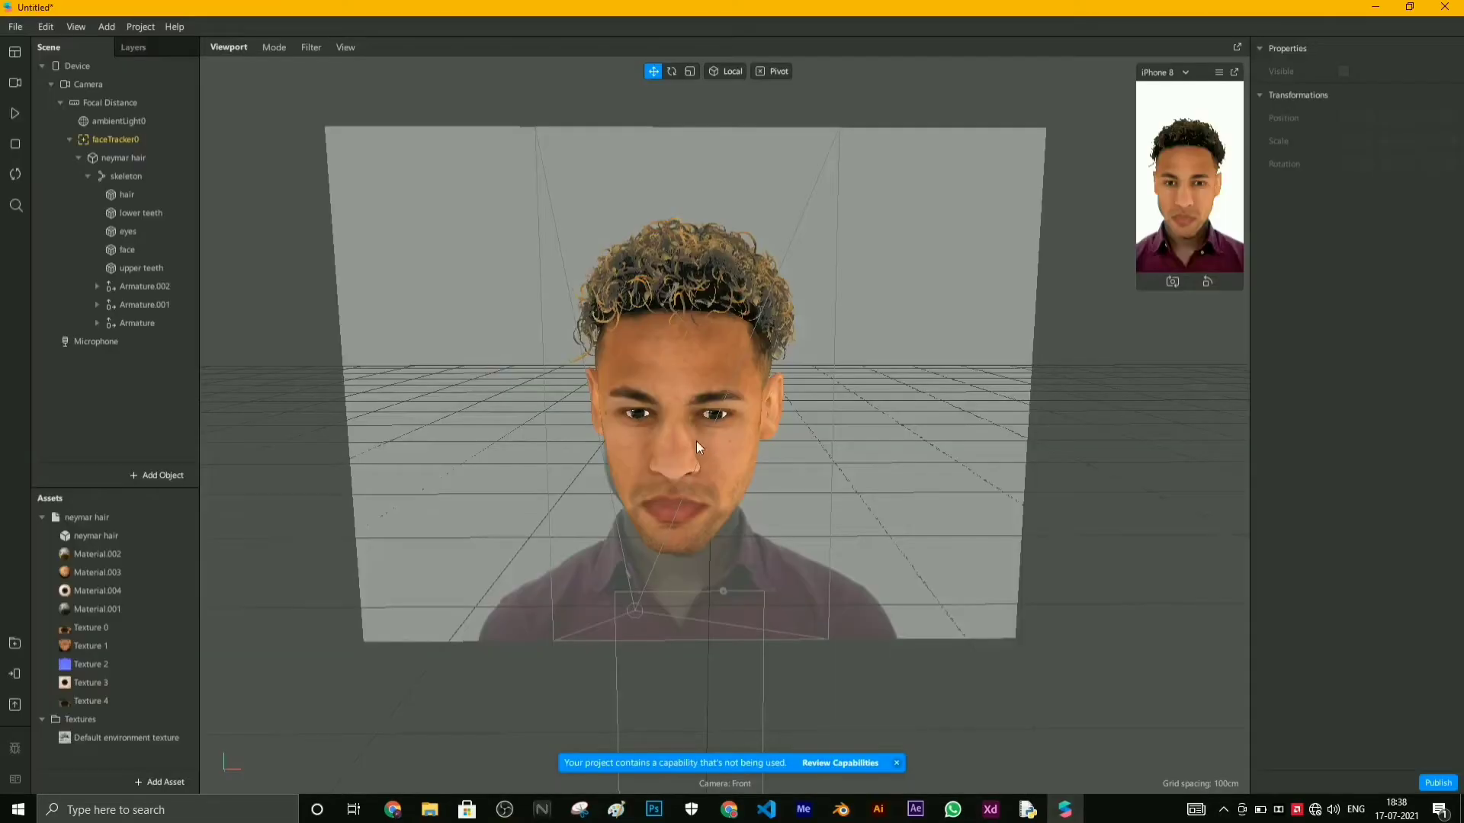
- Switch to the Spark AR project and hide the hair mesh of the imported neymar hair model
scroll(672, 426, "up", 5)
middle_click_drag(713, 499, 754, 686)
scroll(765, 331, "up", 3)
scroll(766, 329, "down", 4)
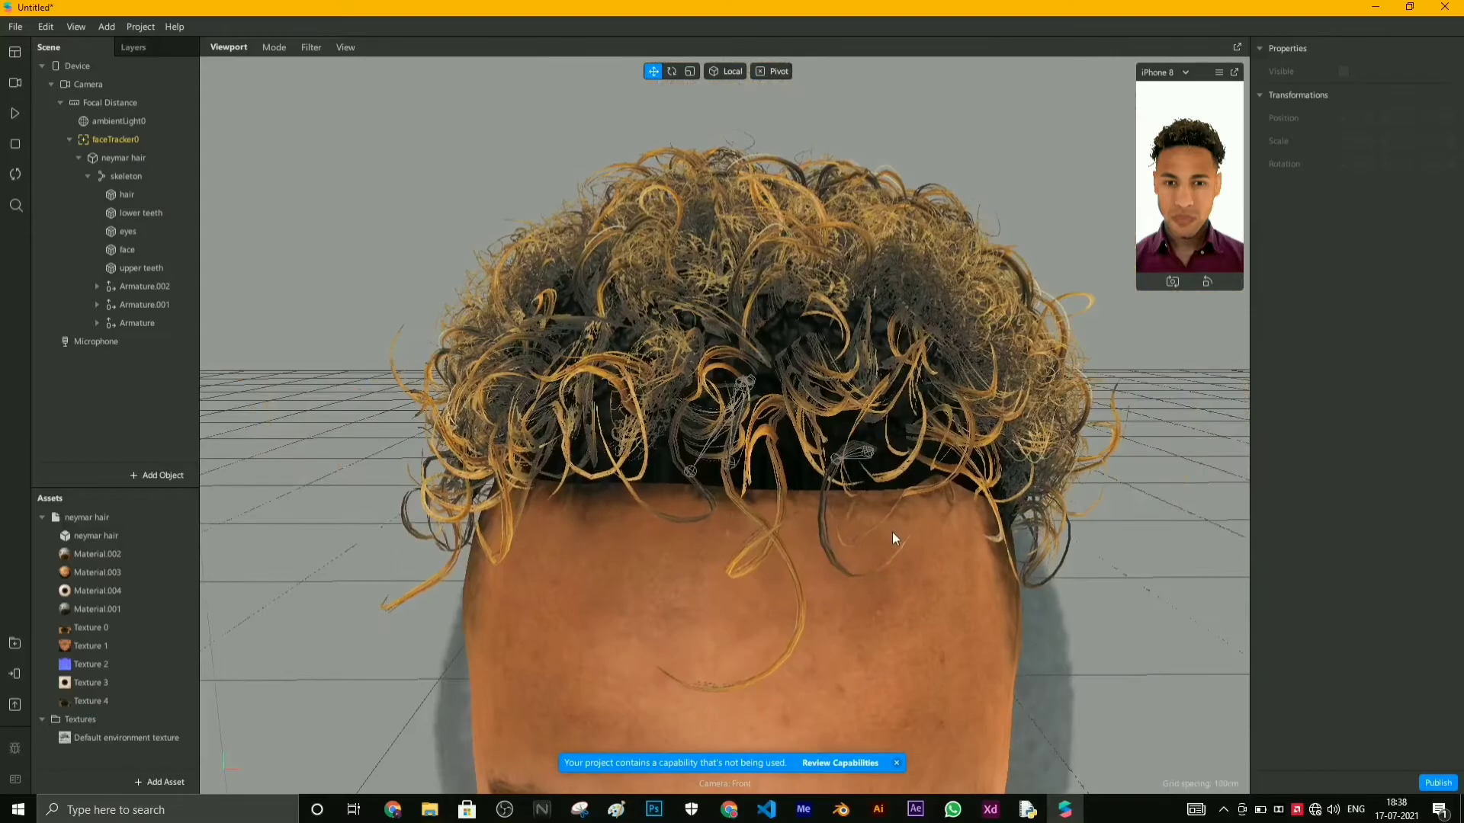
middle_click_drag(892, 532, 861, 435)
scroll(815, 492, "down", 3)
left_click(131, 193)
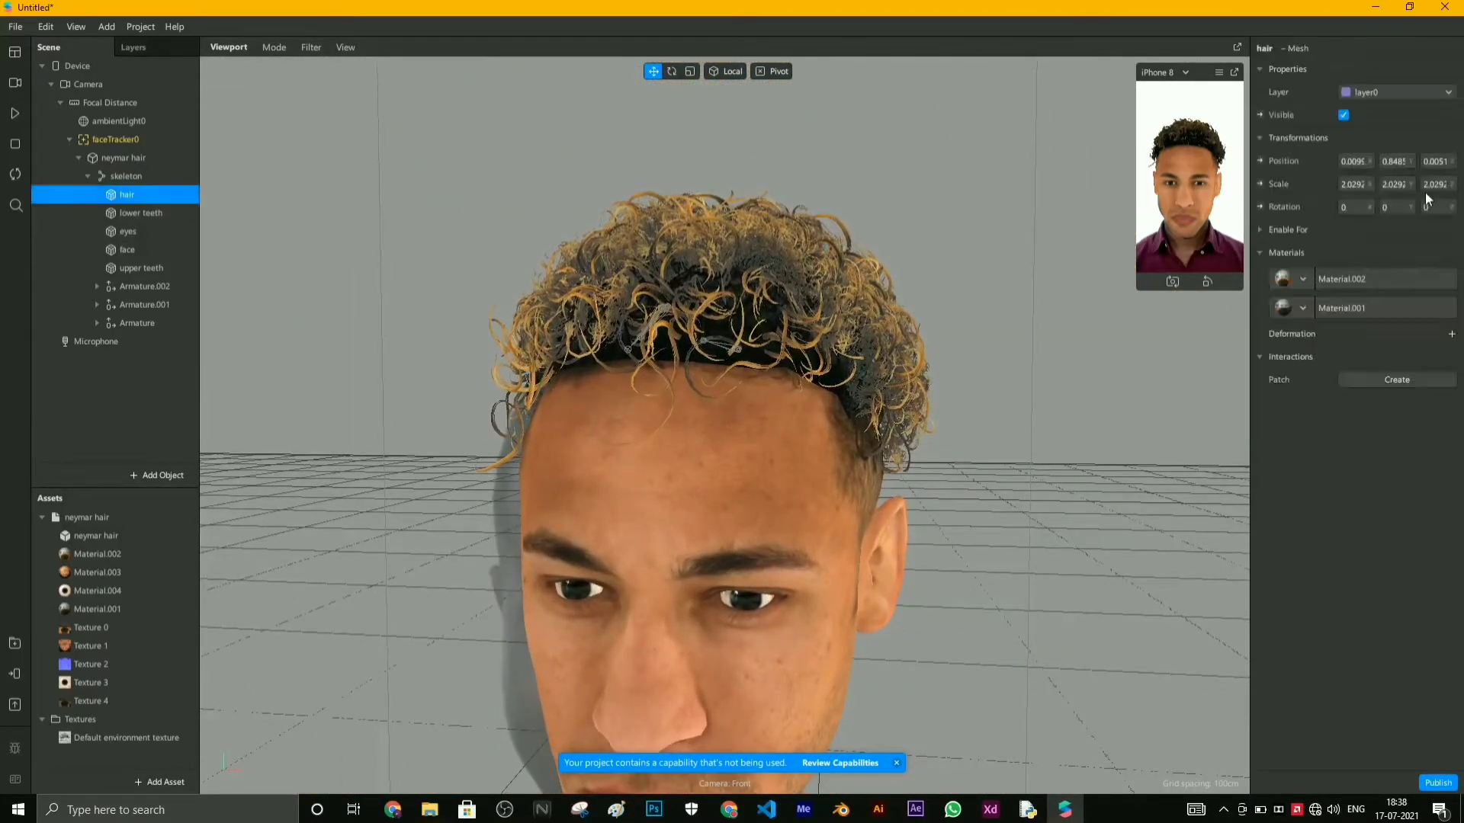
left_click(1343, 115)
- Open and enlarge the Patch Editor, and add faceTracker0 to it with its Face Finder and Face Select patches
middle_click_drag(640, 385, 731, 441)
scroll(710, 435, "up", 3)
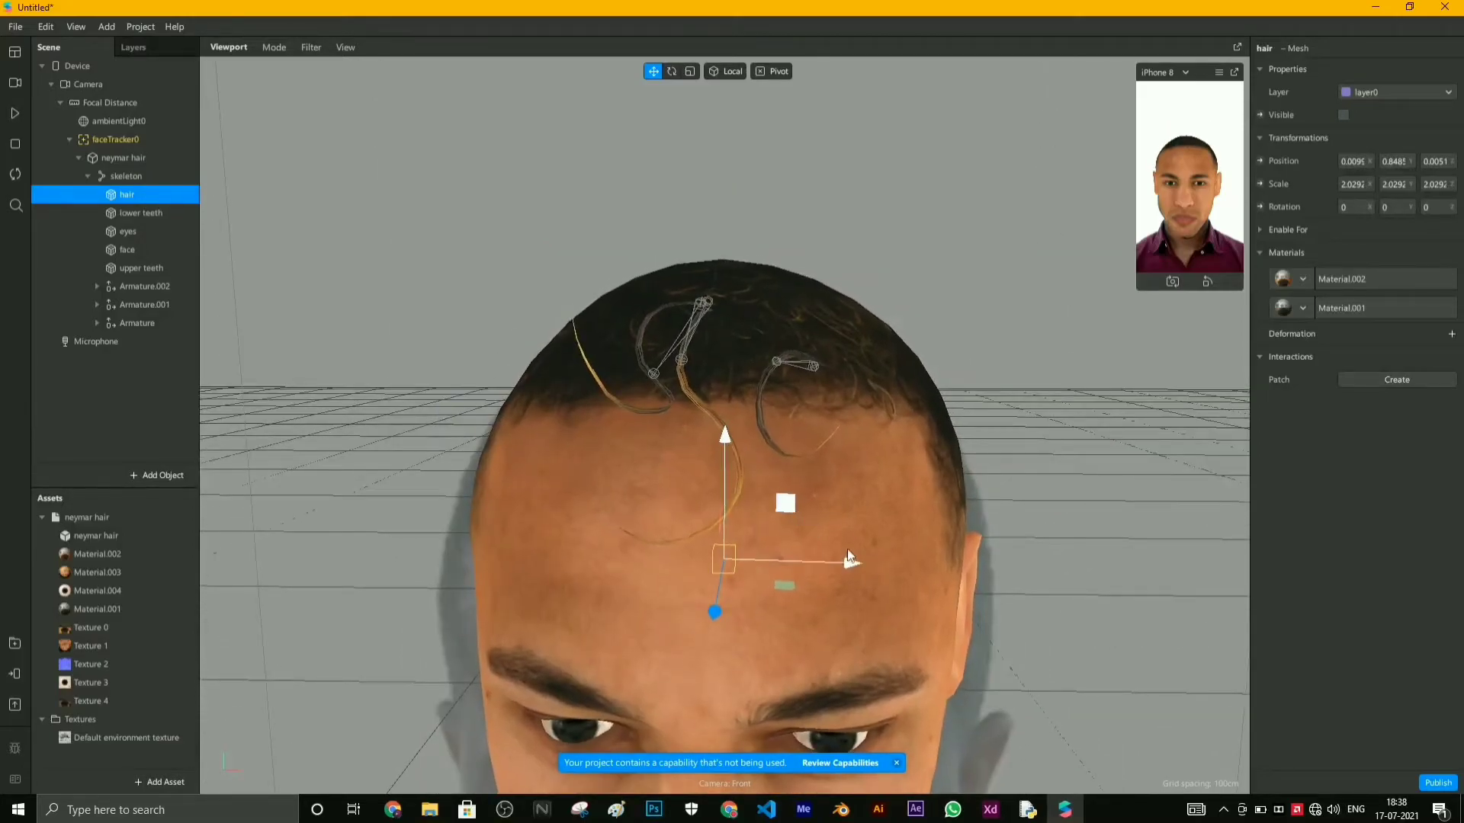
left_click_drag(898, 559, 890, 453)
scroll(889, 447, "down", 3)
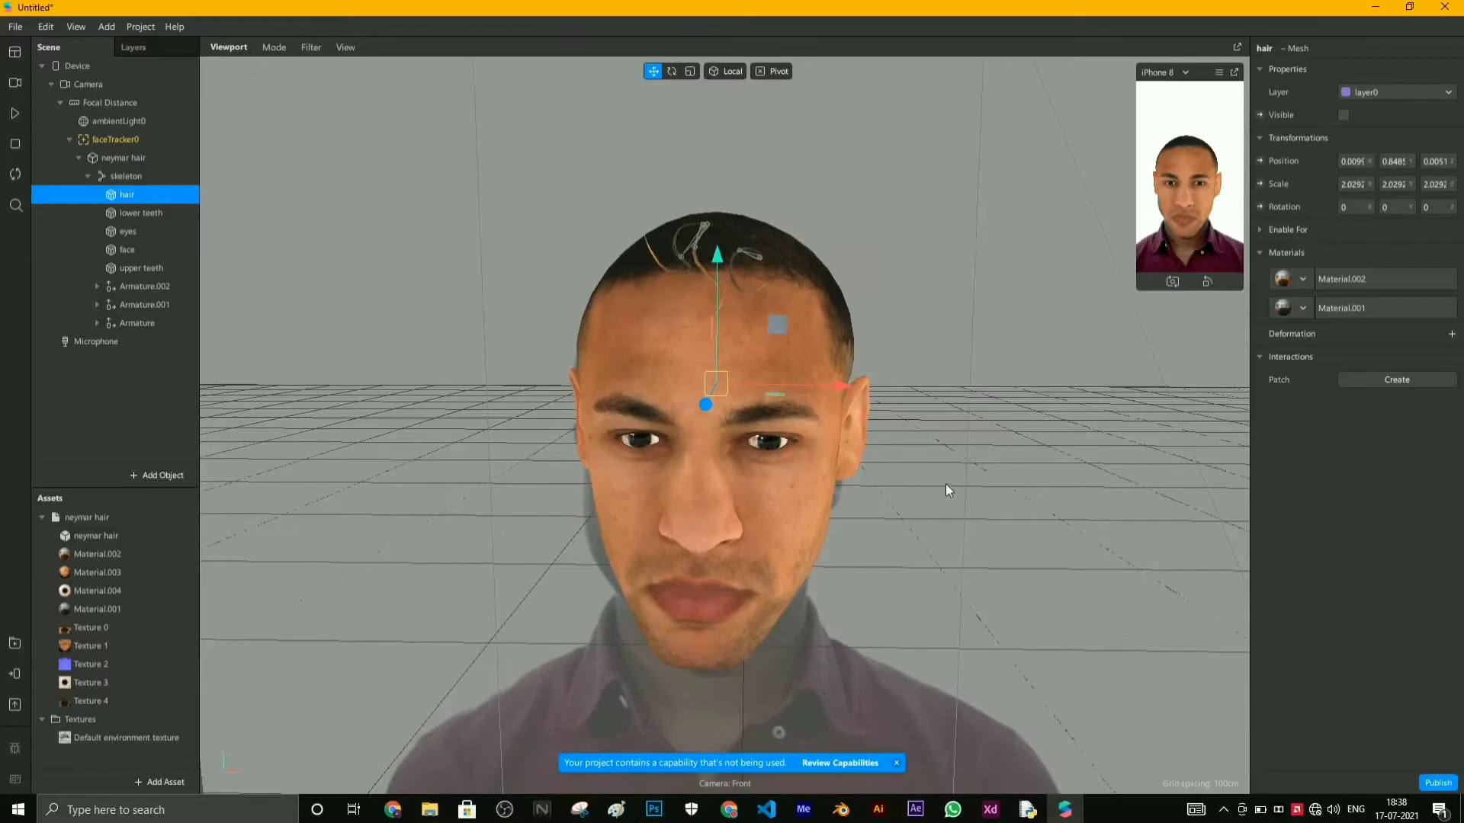
middle_click_drag(945, 484, 955, 468)
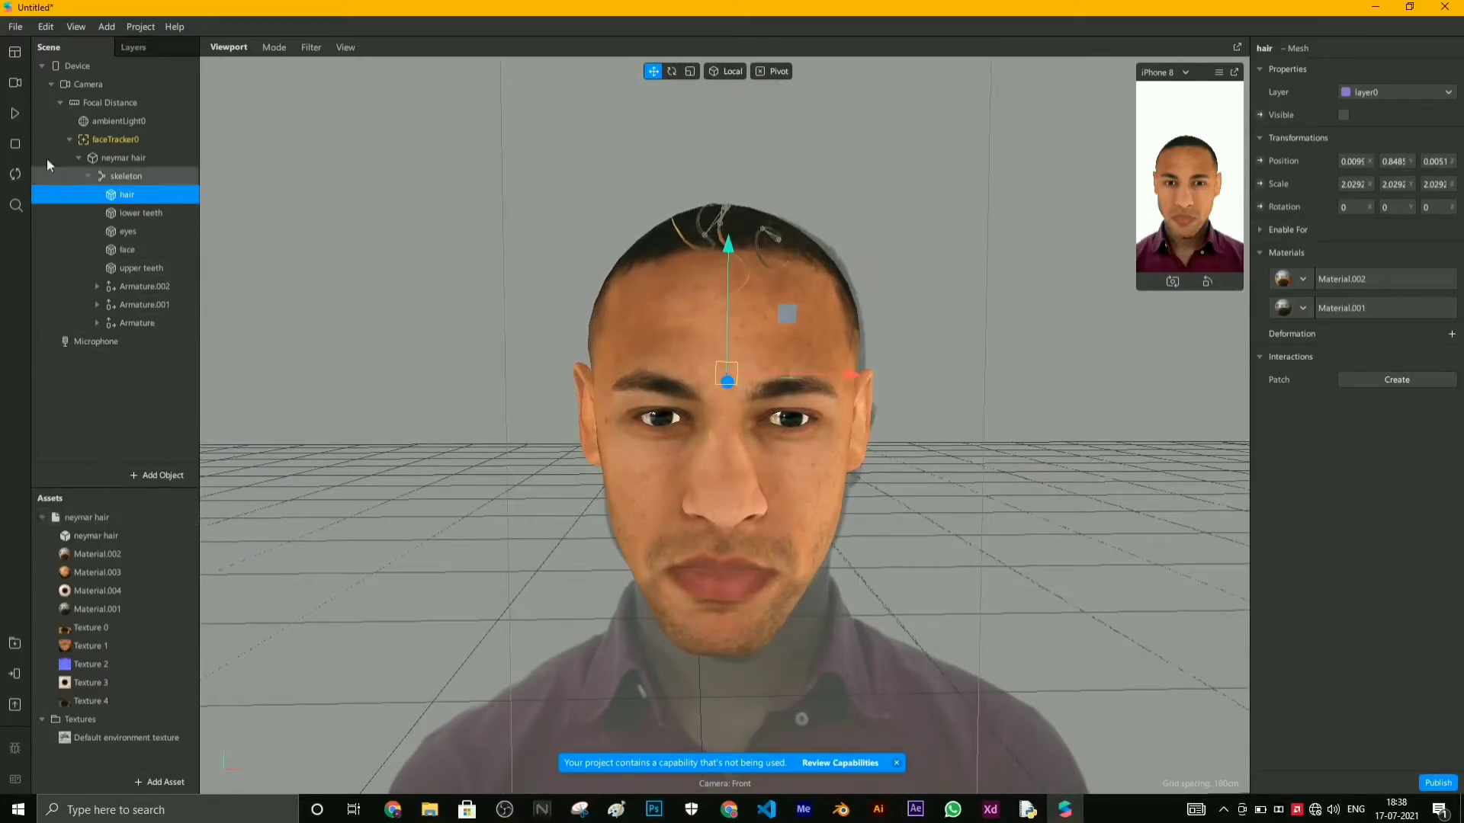
left_click(15, 55)
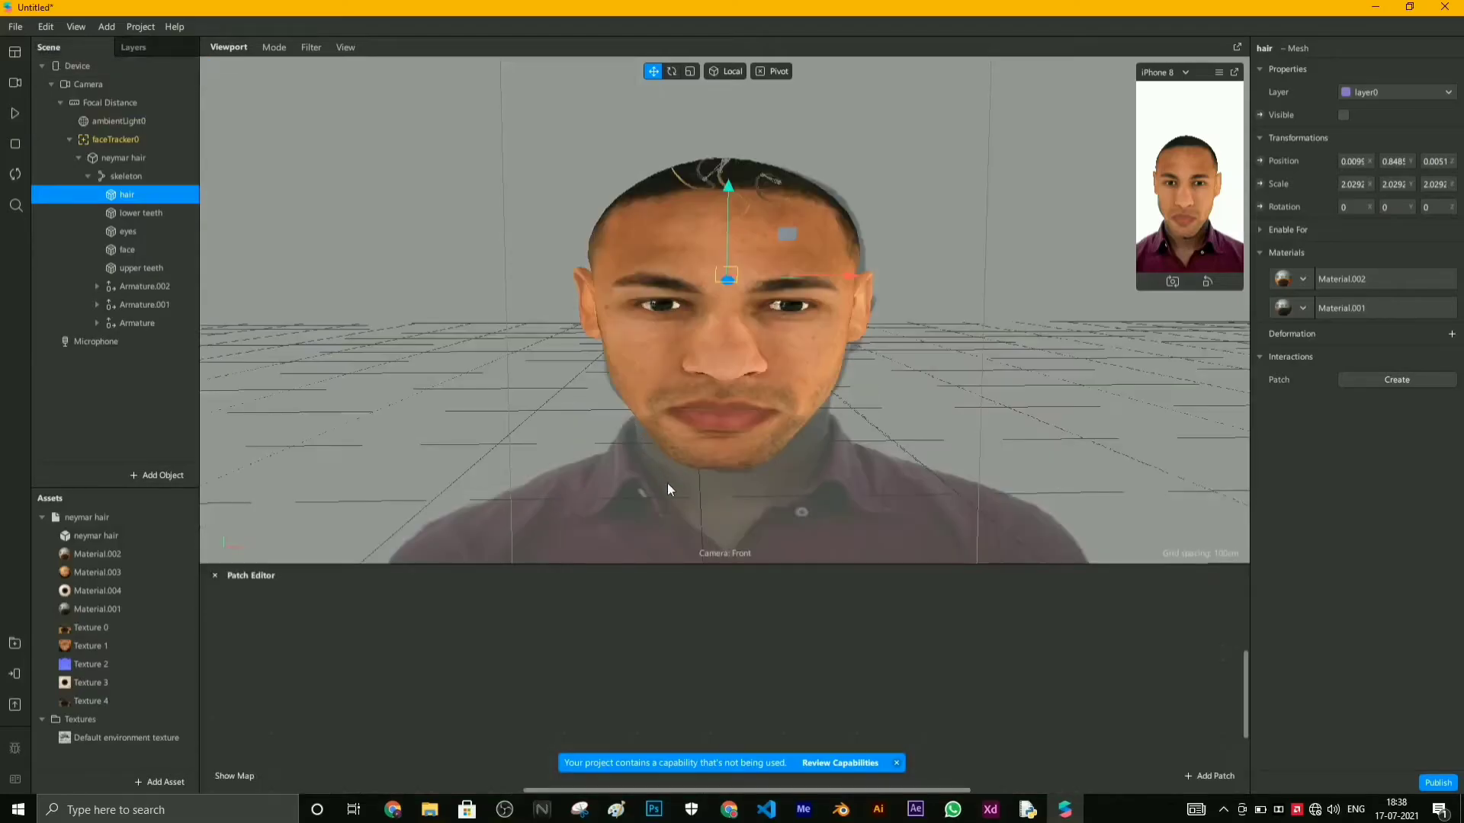
left_click_drag(770, 506, 767, 405)
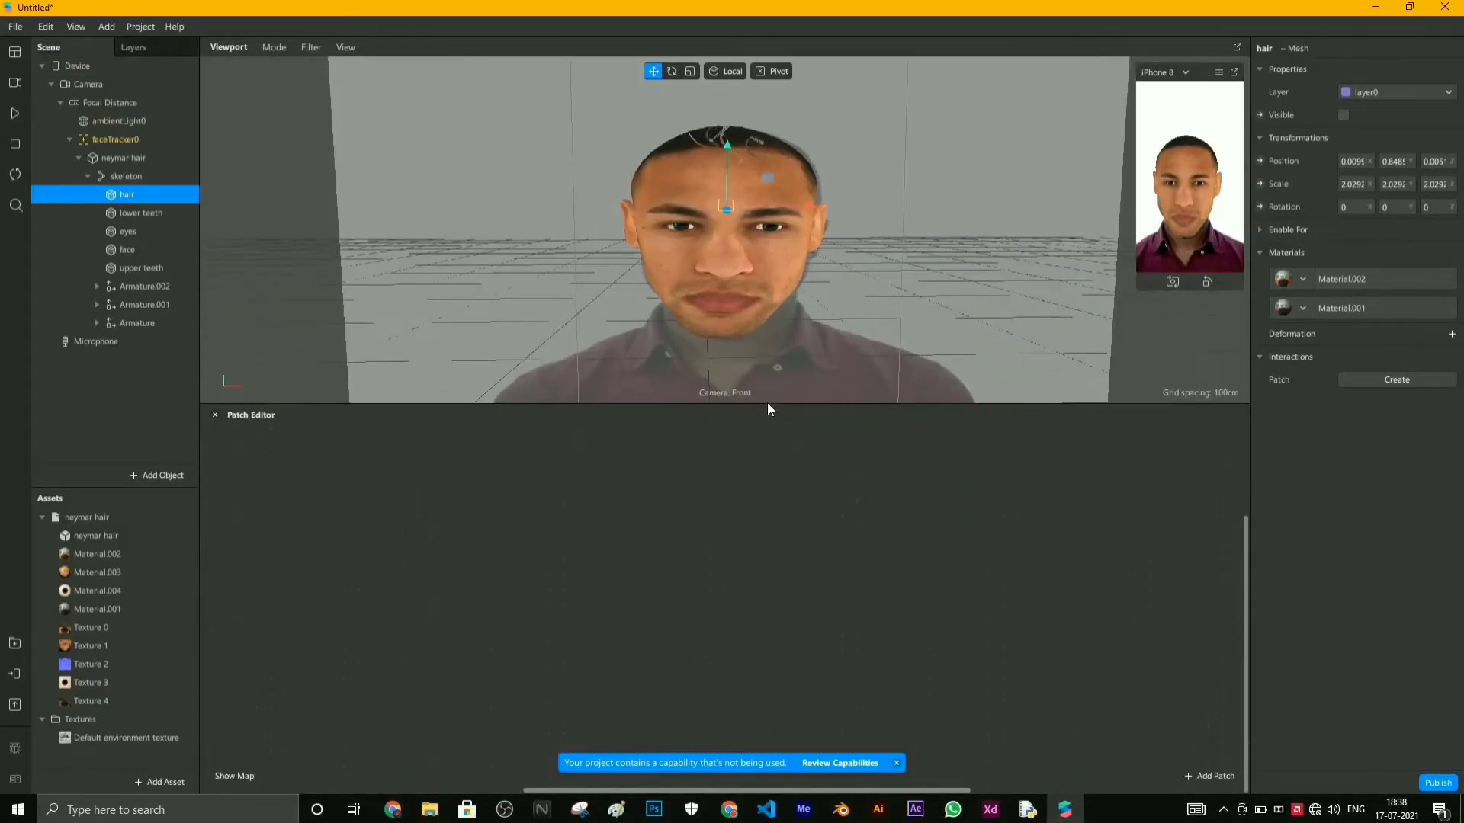
scroll(750, 240, "up", 4)
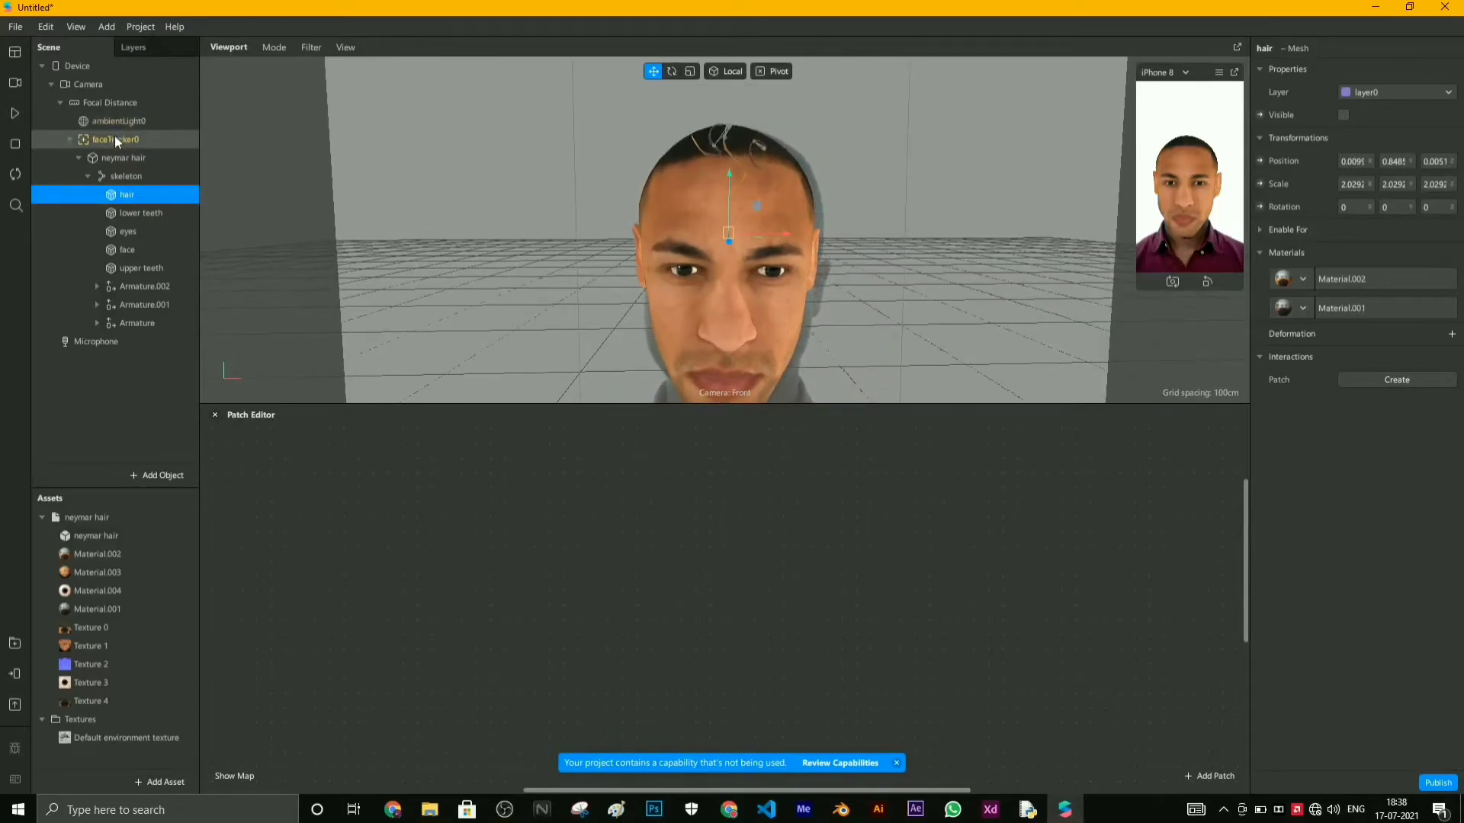
left_click_drag(115, 137, 363, 565)
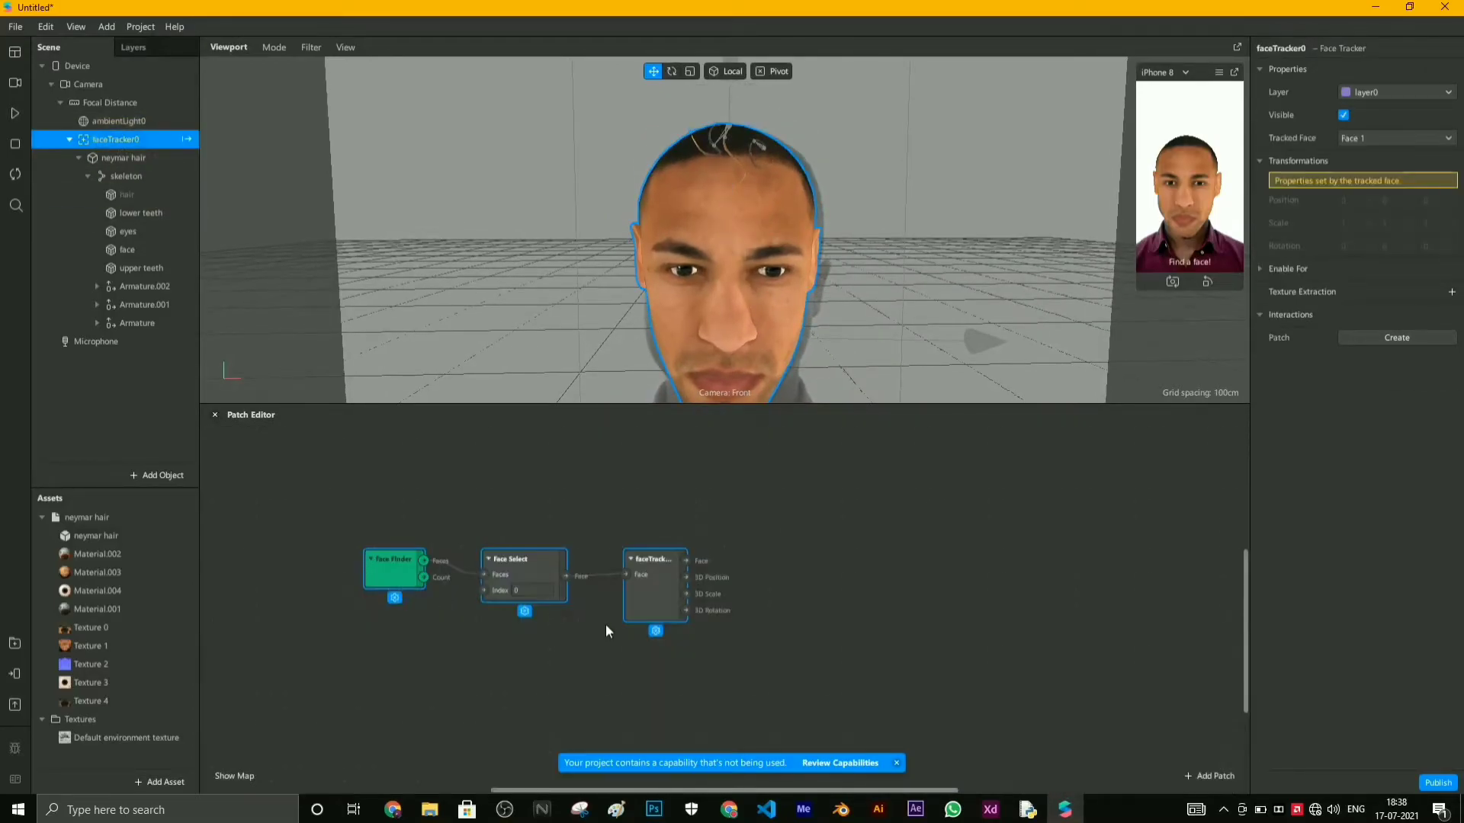
left_click_drag(645, 588, 559, 547)
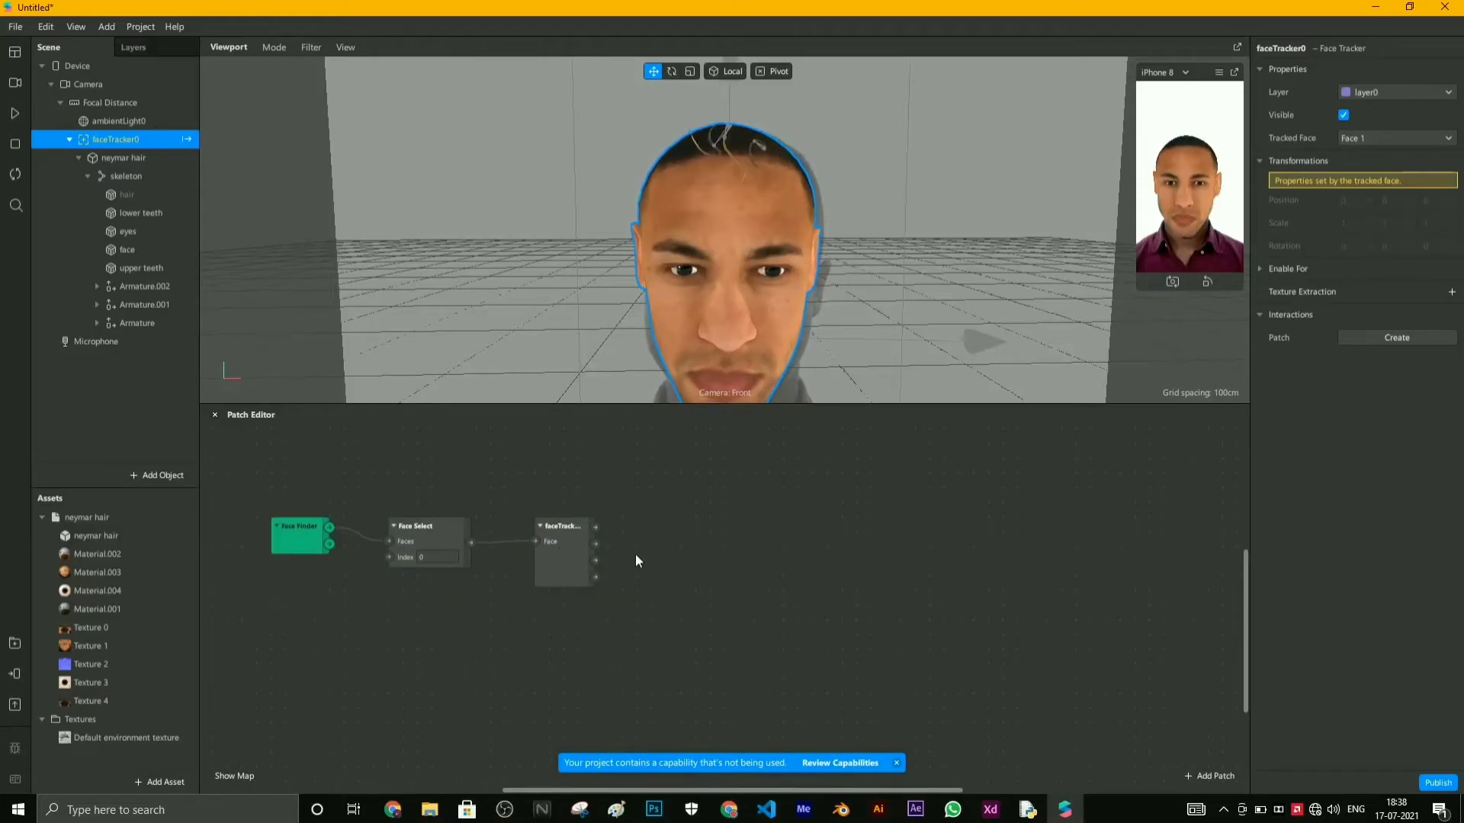
- Import facialExpression.arp from the CustomPatches Expression folder into the project's assets
mouse_move(429, 809)
left_click(473, 756)
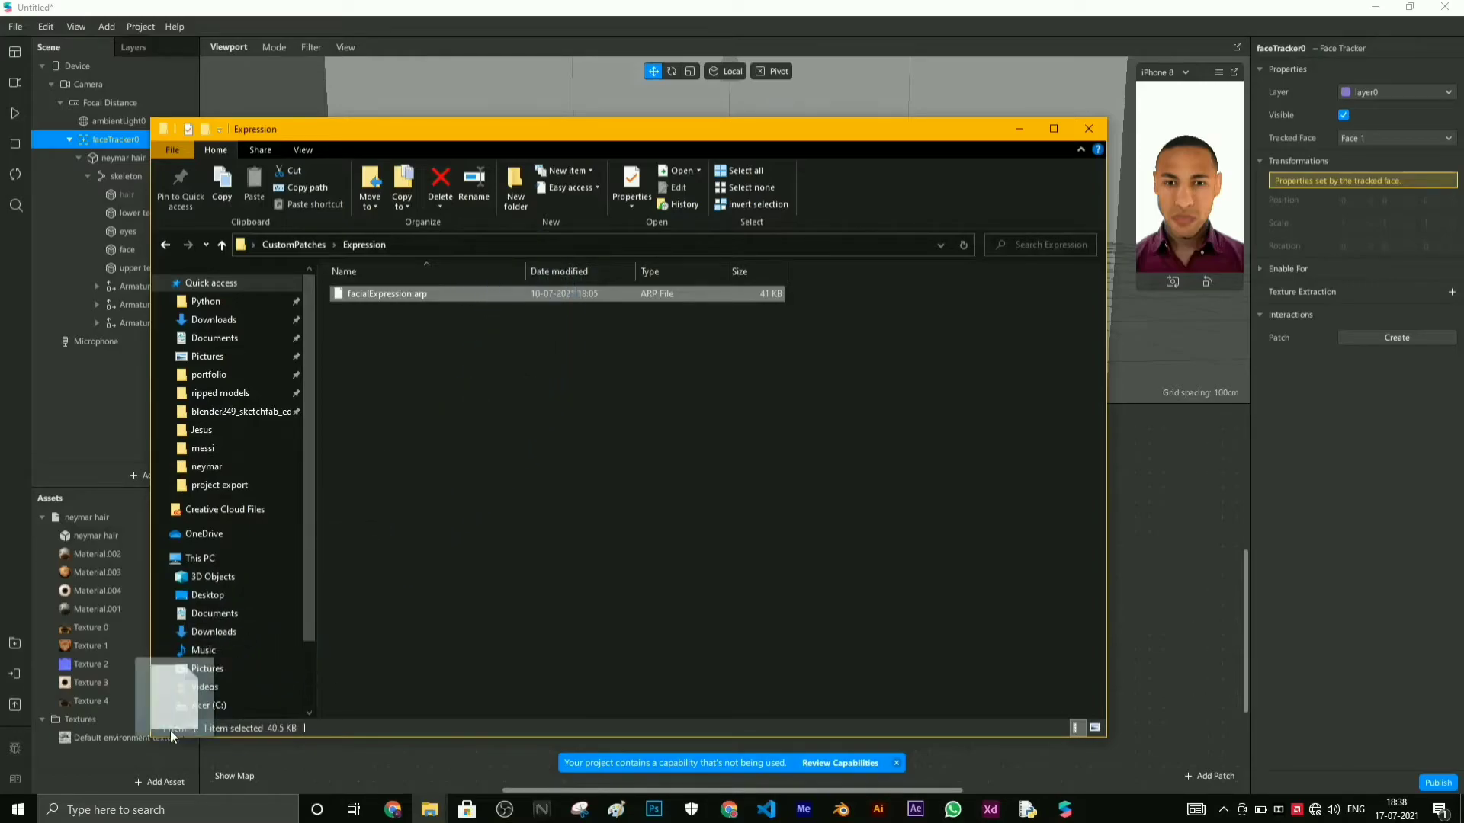
left_click_drag(126, 749, 111, 748)
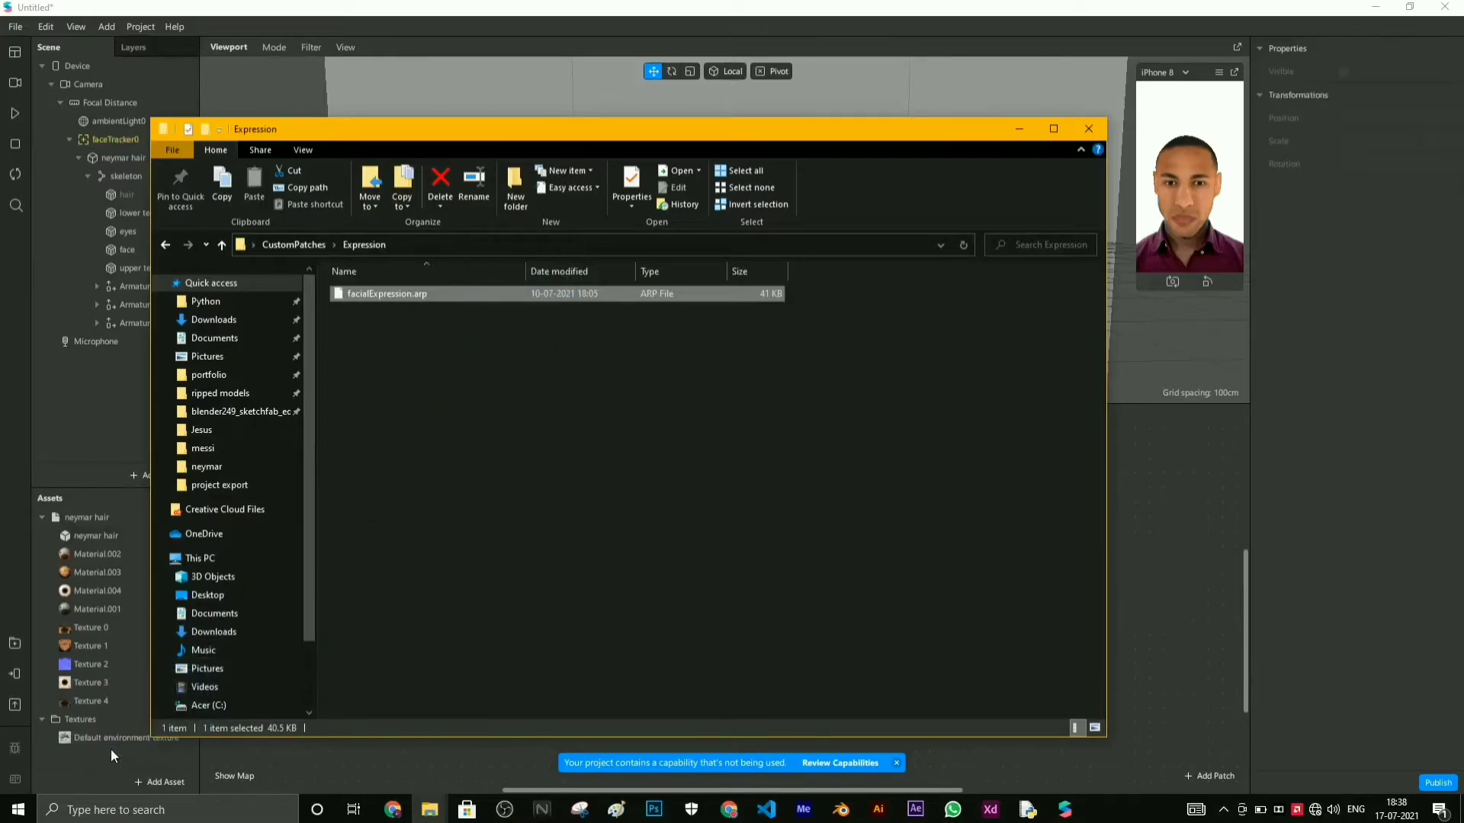
left_click(1019, 129)
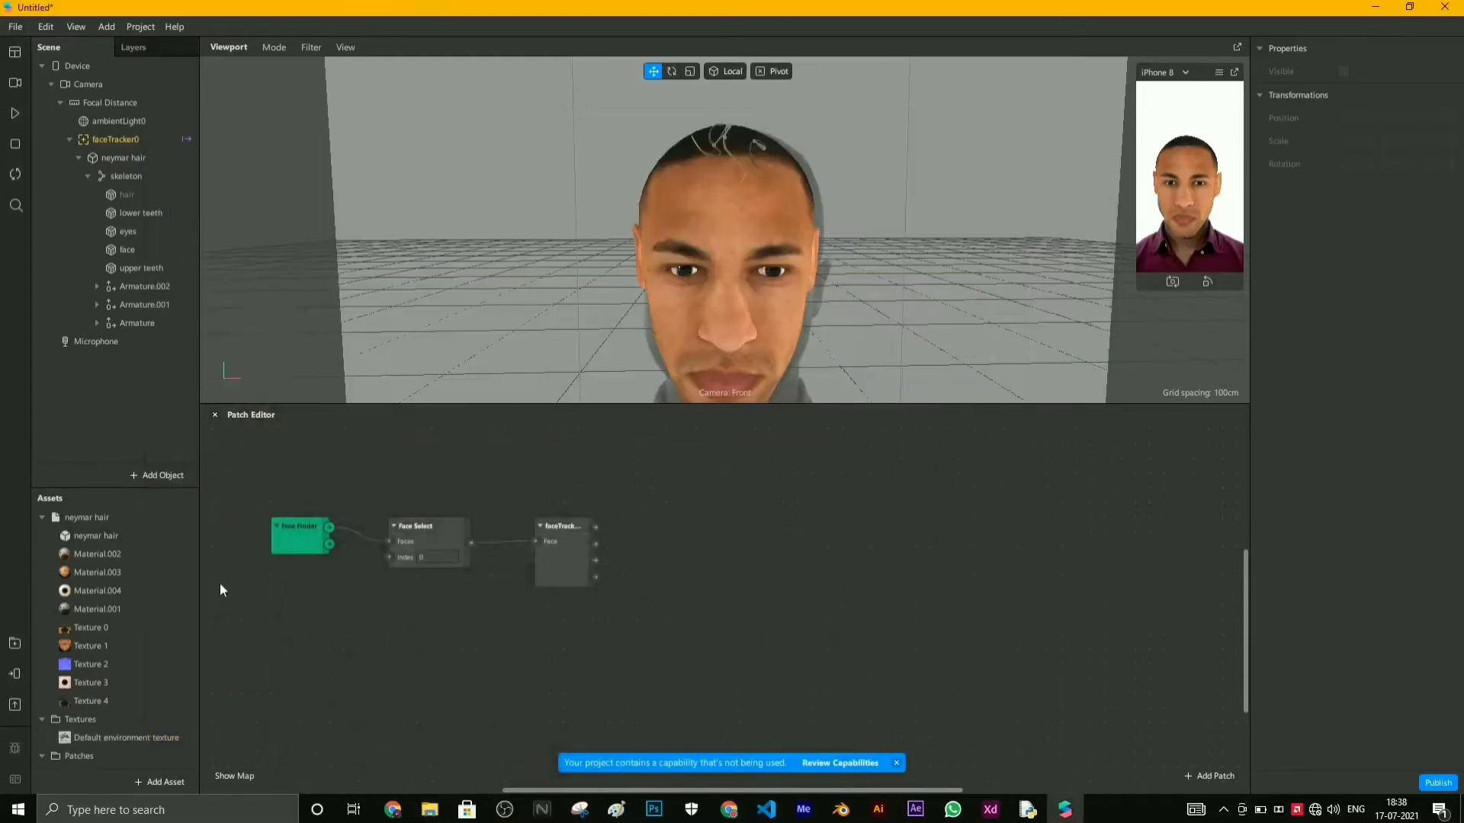
- Place the facialExpression patch asset in the Patch Editor, beside the face tracker patch
scroll(112, 732, "down", 1)
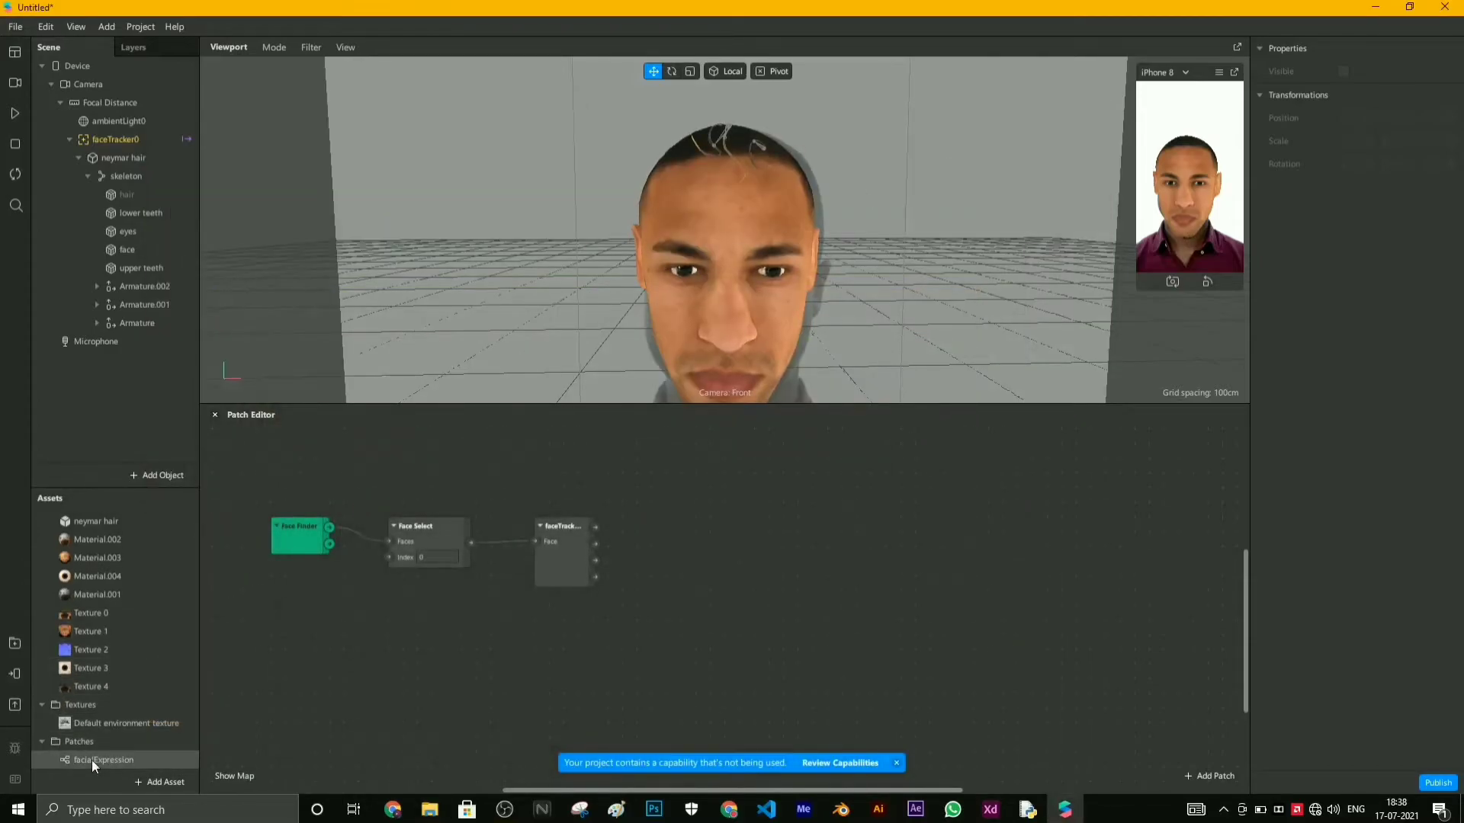
left_click(102, 761)
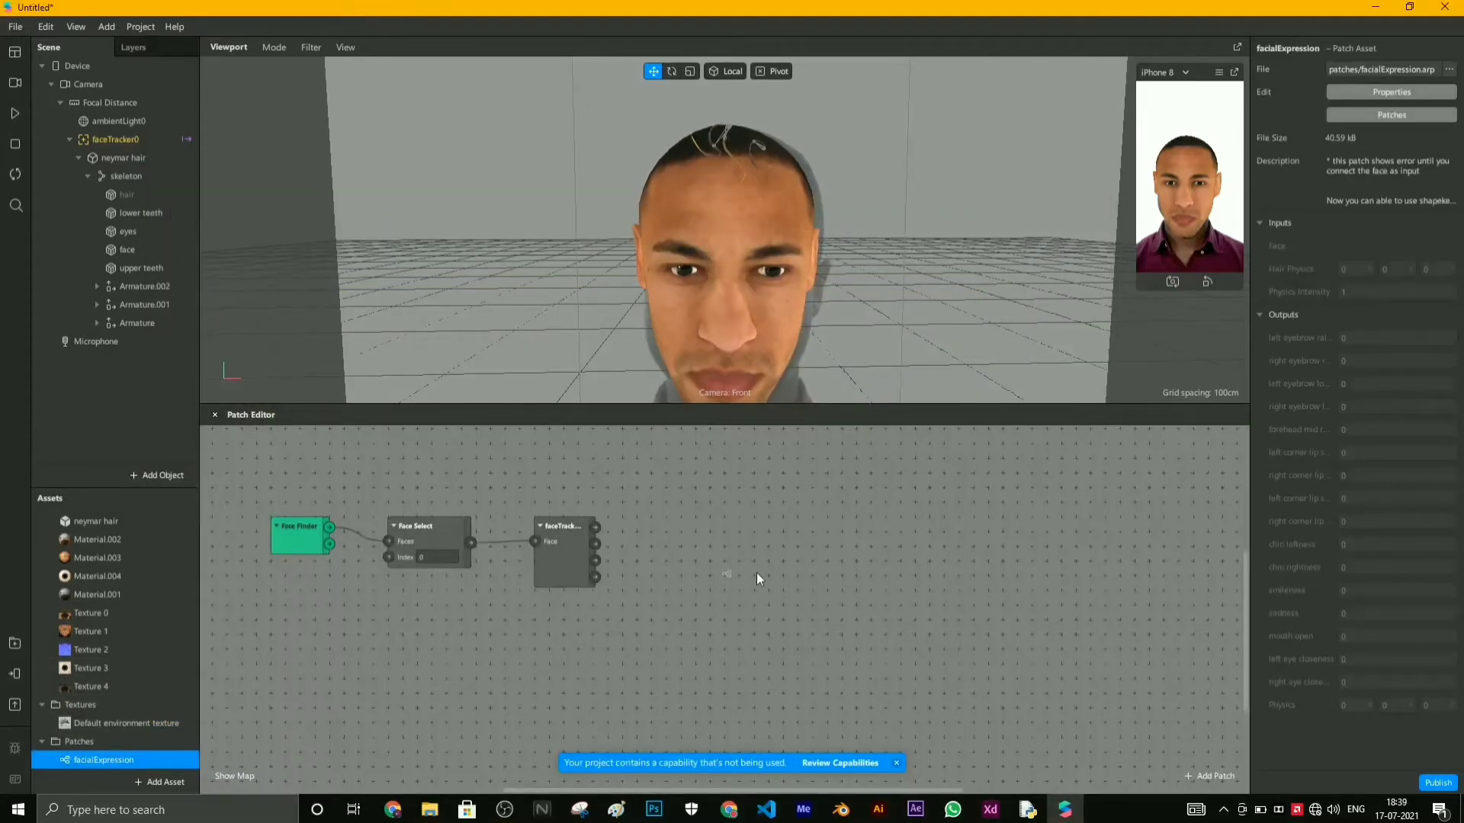
left_click_drag(756, 574, 756, 574)
left_click_drag(882, 673, 827, 578)
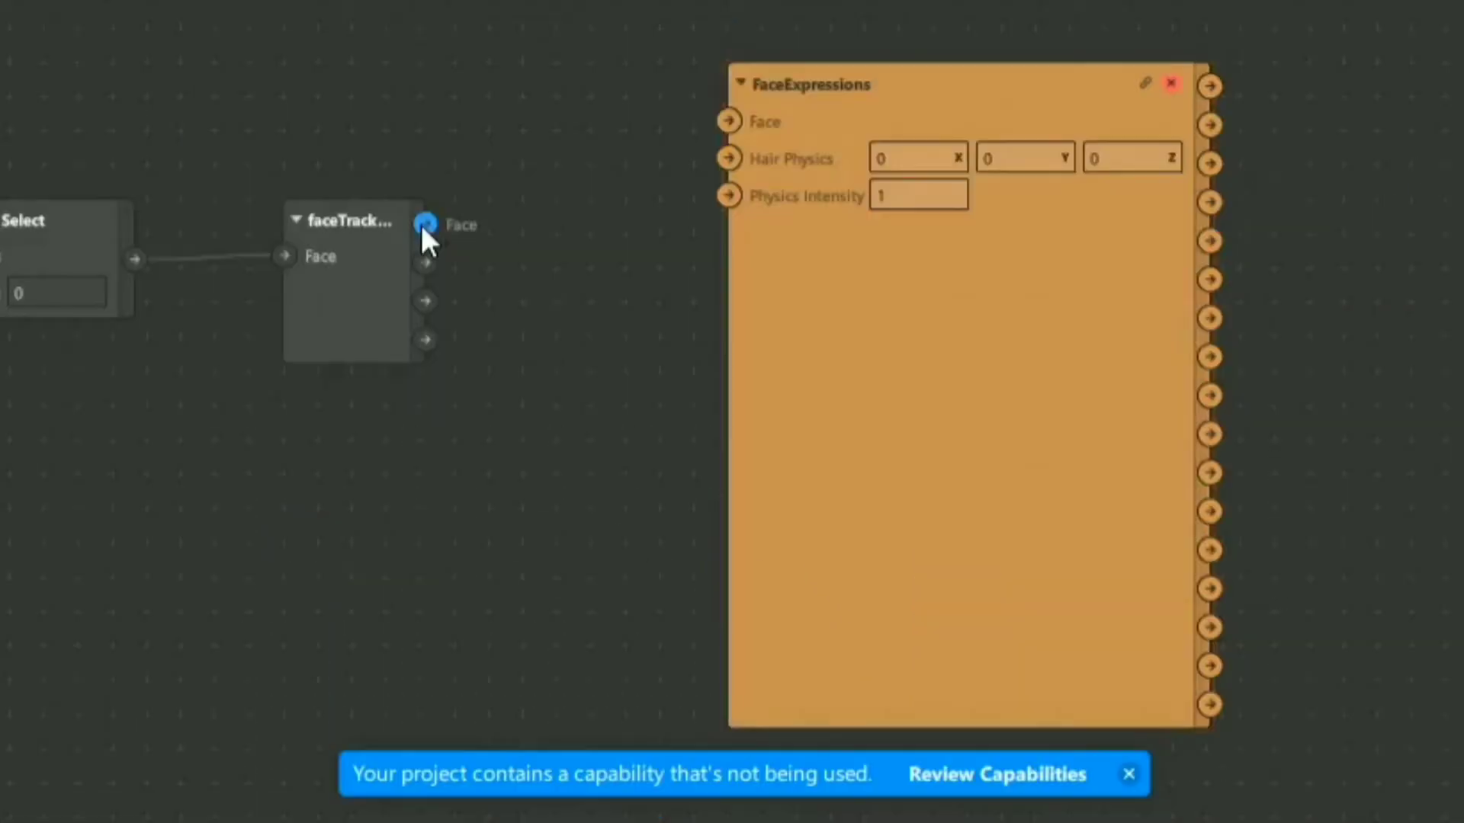
- Connect the face tracker's Face output to the FaceExpressions Face input and its 3D Rotation output to Hair Physics
left_click_drag(596, 526, 722, 480)
left_click_drag(718, 113, 728, 120)
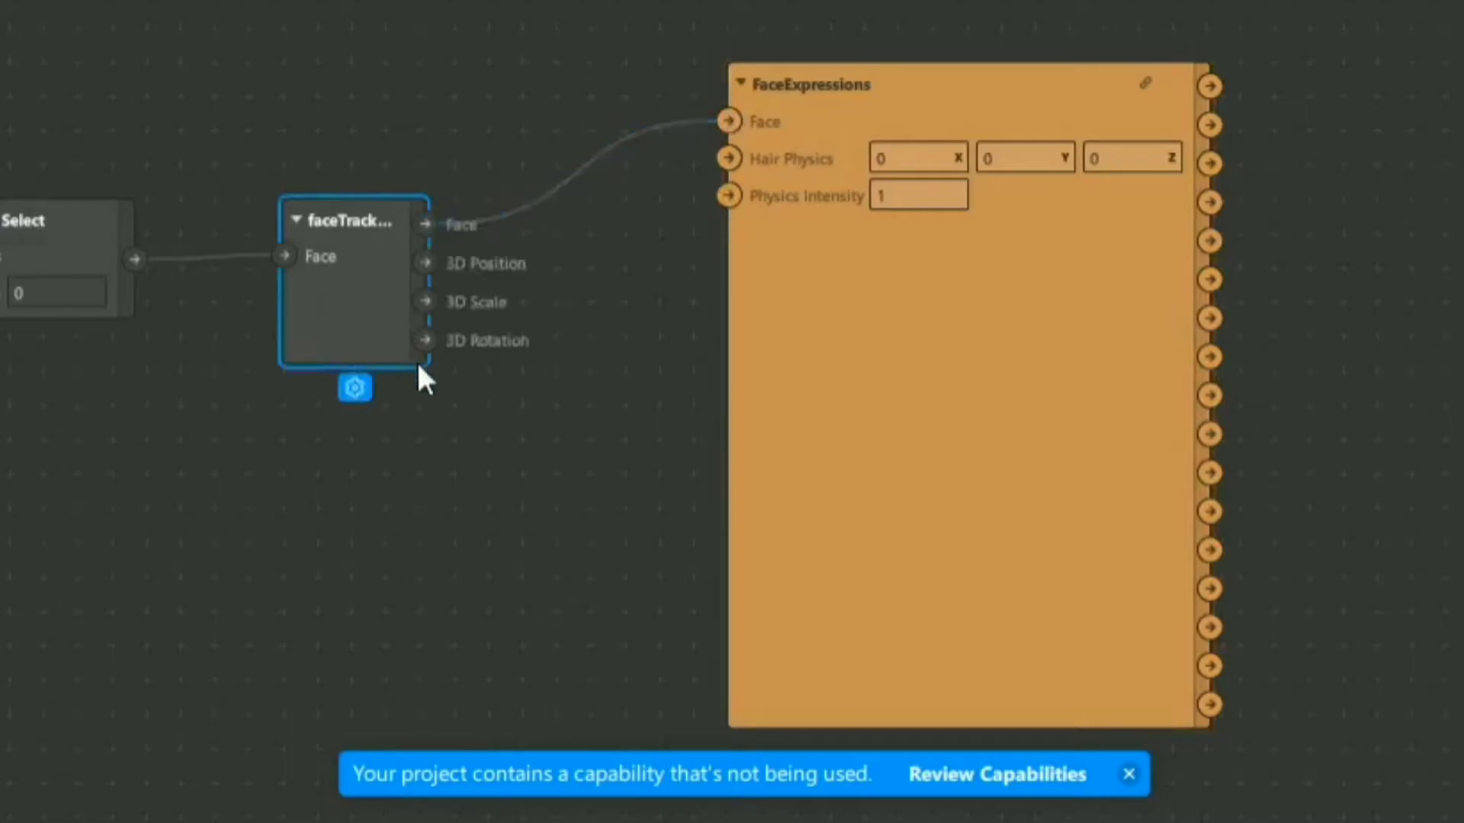
left_click_drag(423, 340, 443, 369)
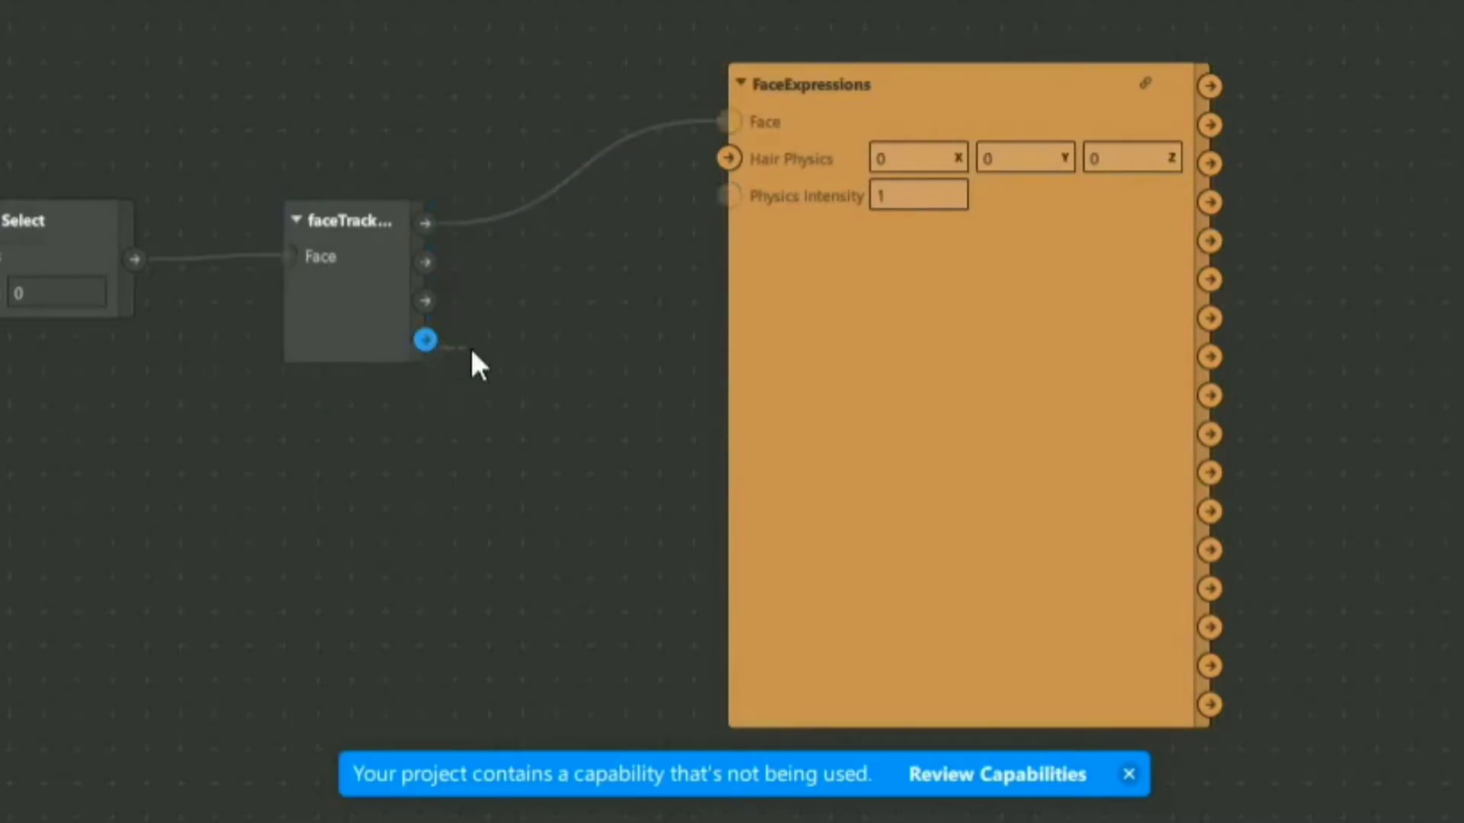
left_click_drag(727, 166, 730, 156)
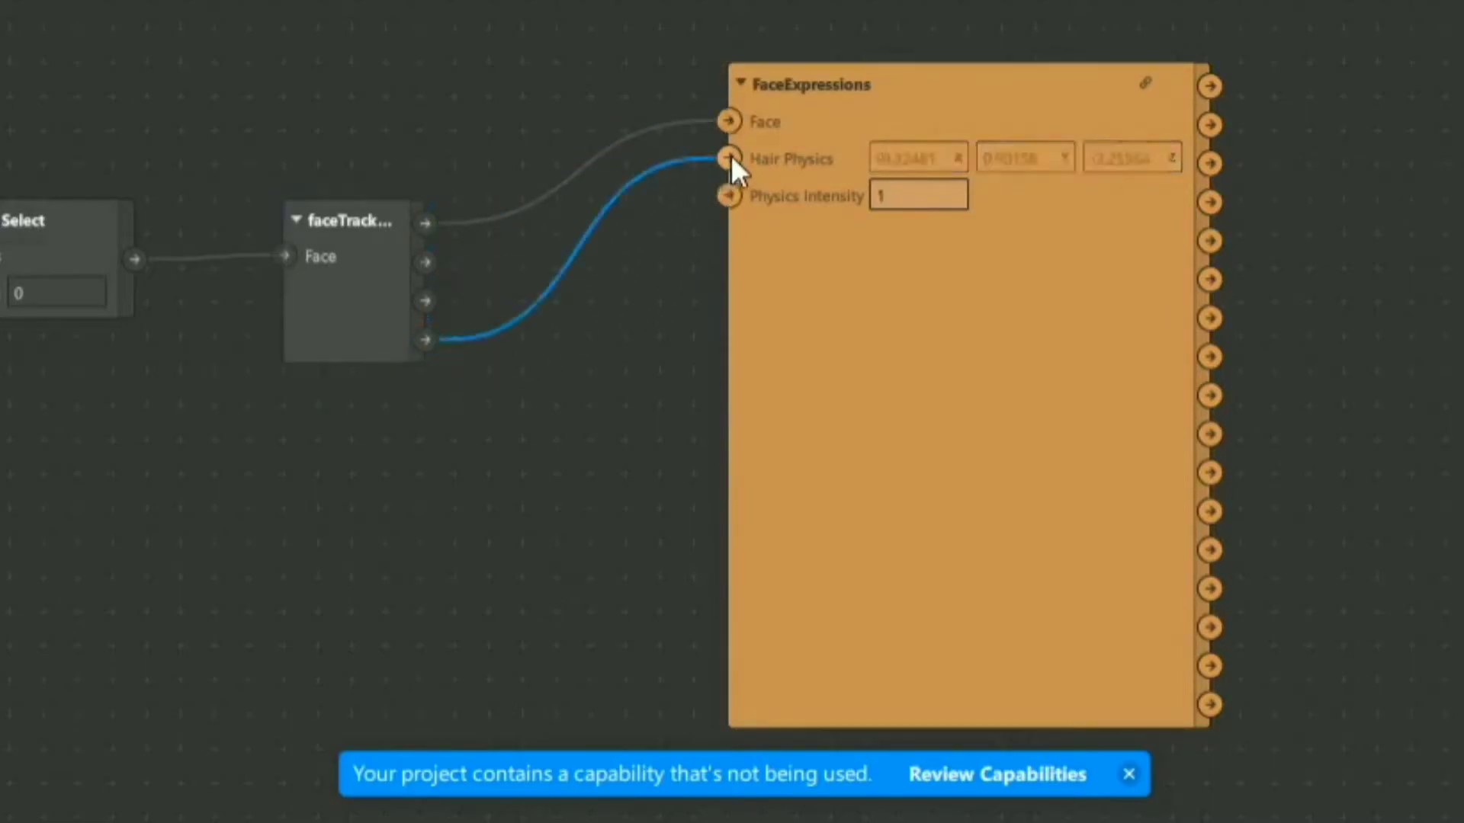
- Examine the expression and Physics outputs offered by the FaceExpressions patch
left_click(970, 317)
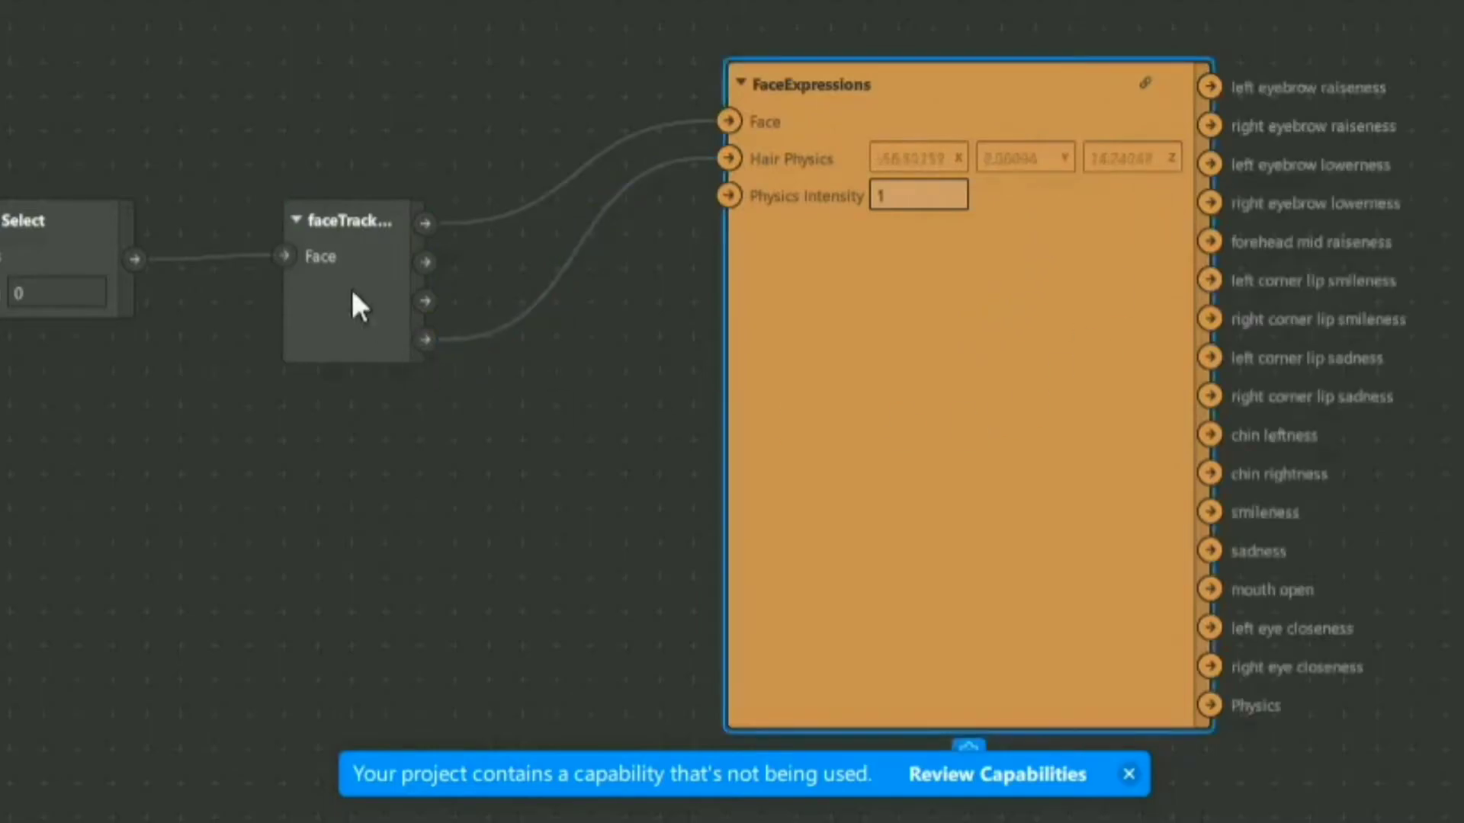
scroll(872, 465, "down", 1)
scroll(1275, 501, "right", 3)
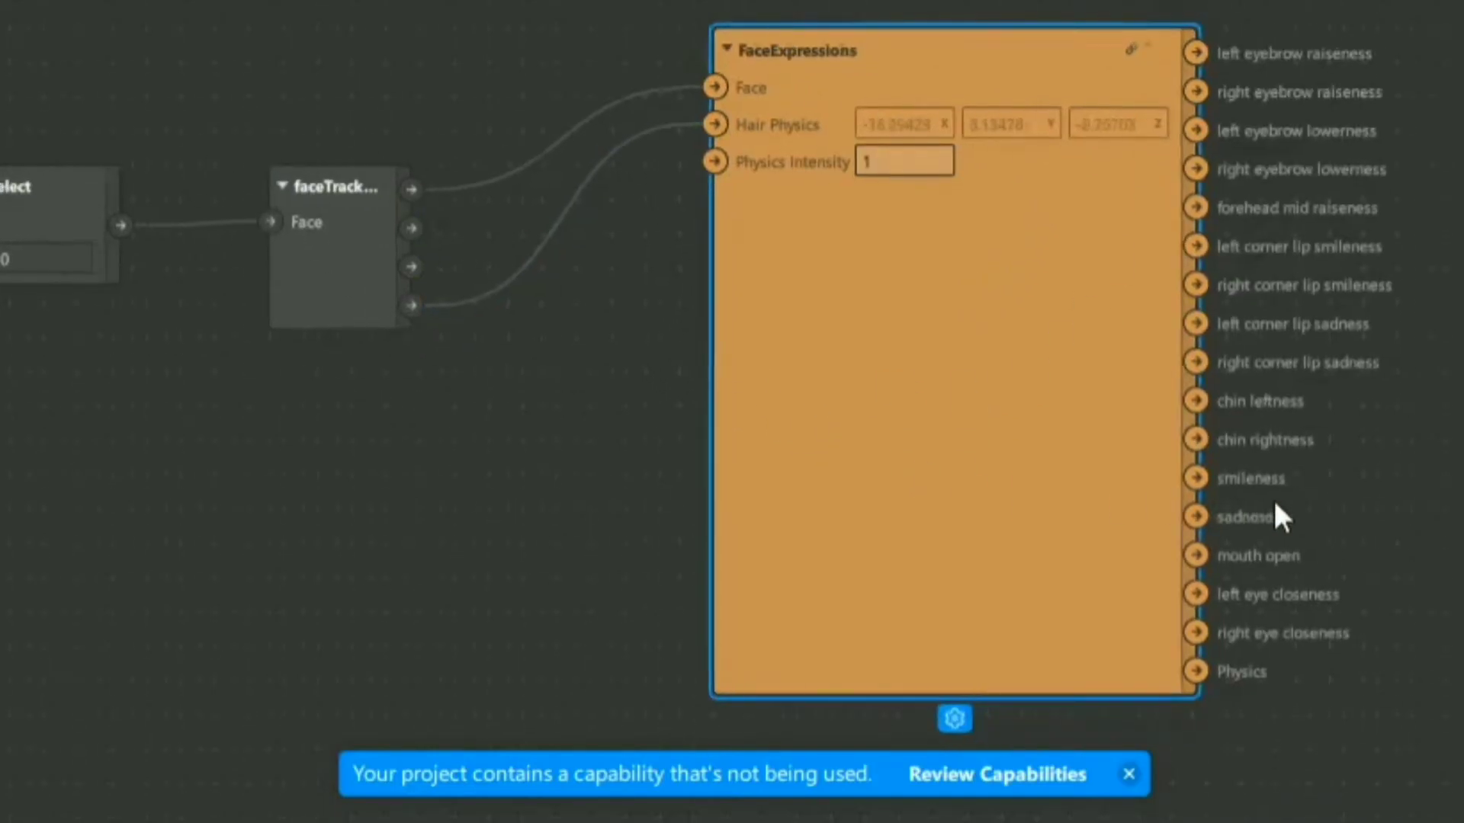
scroll(1275, 506, "right", 10)
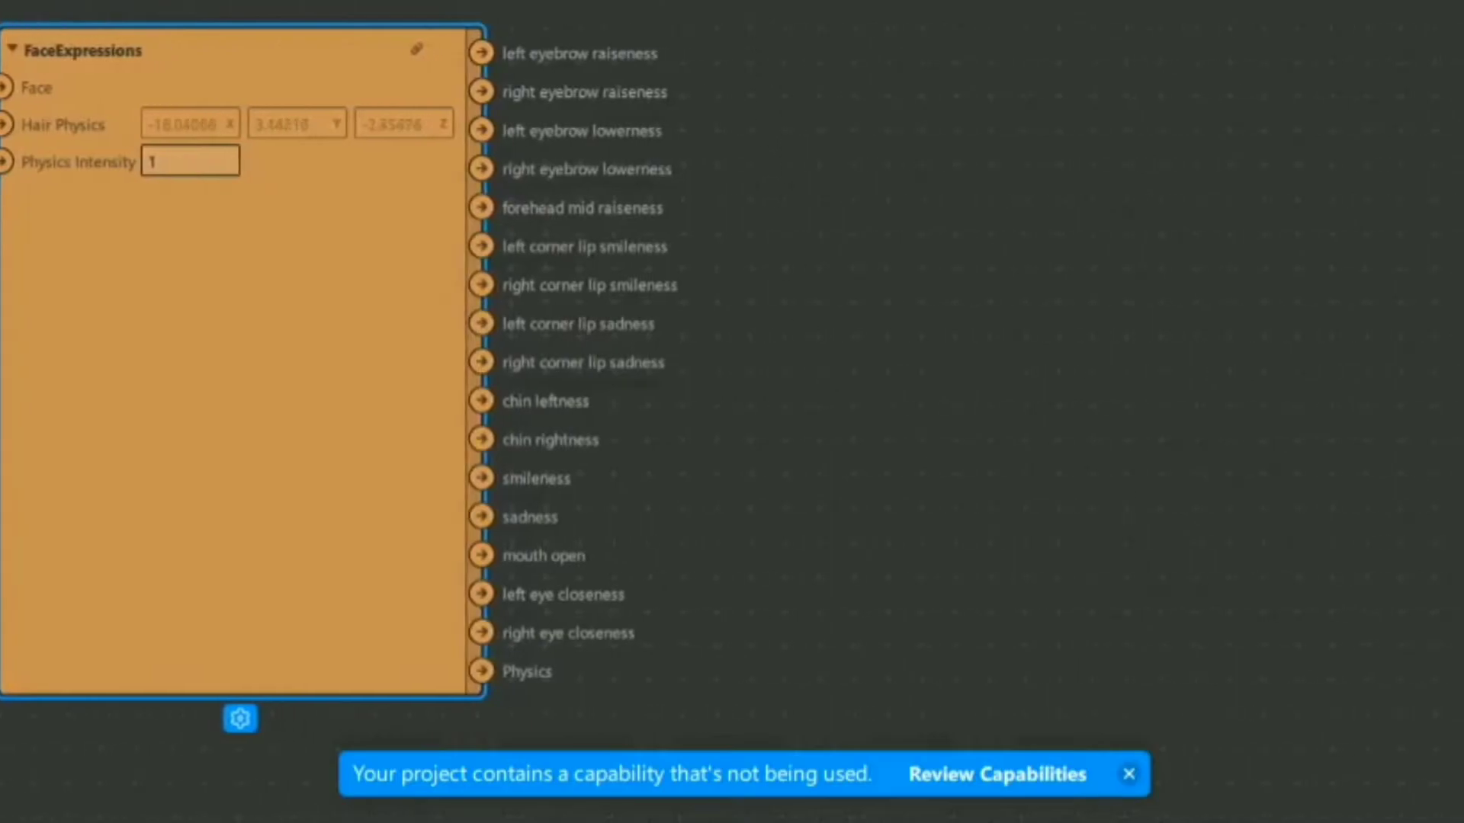
scroll(732, 381, "down", 7)
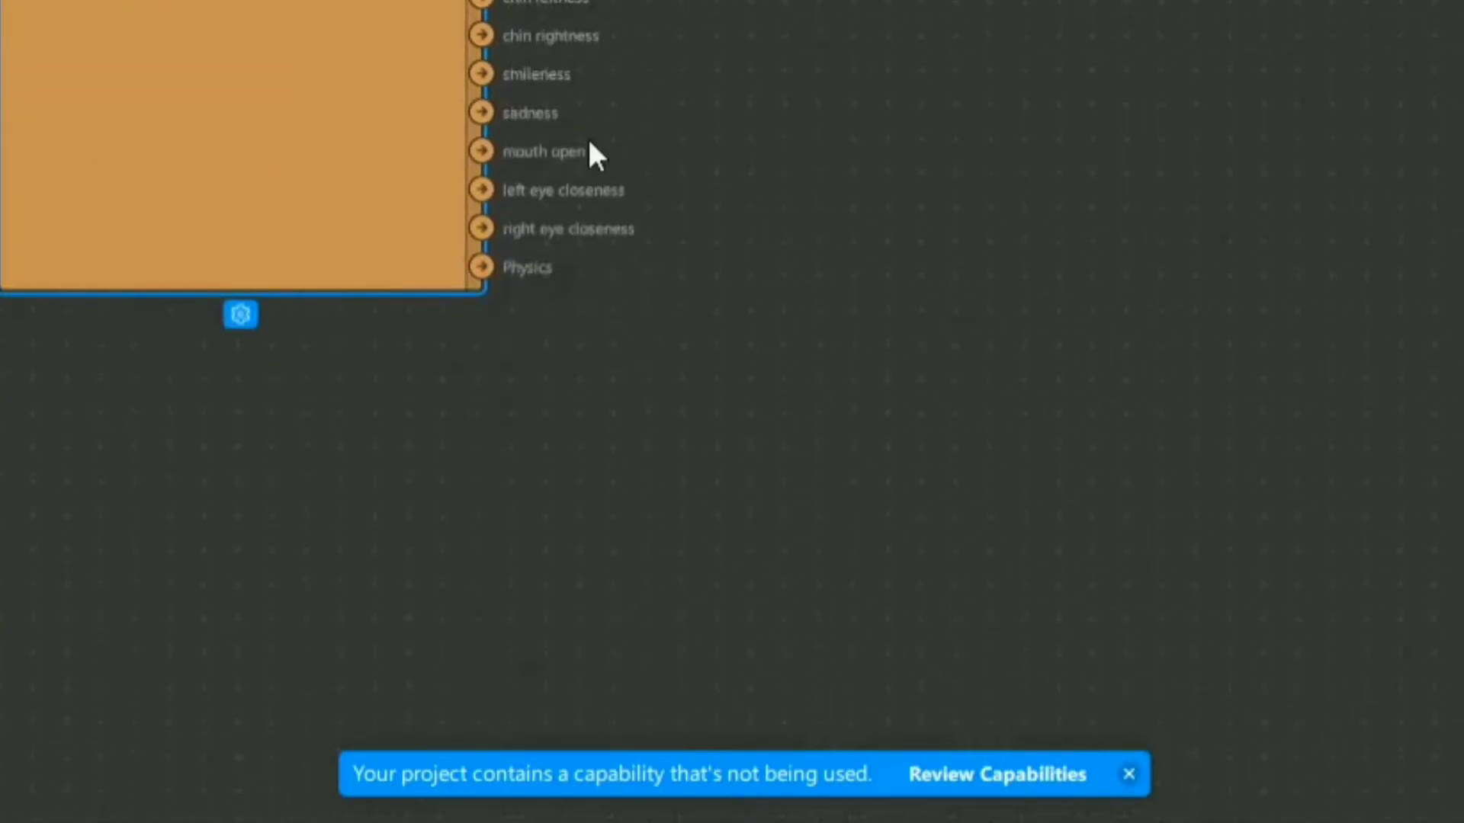
scroll(594, 153, "up", 2)
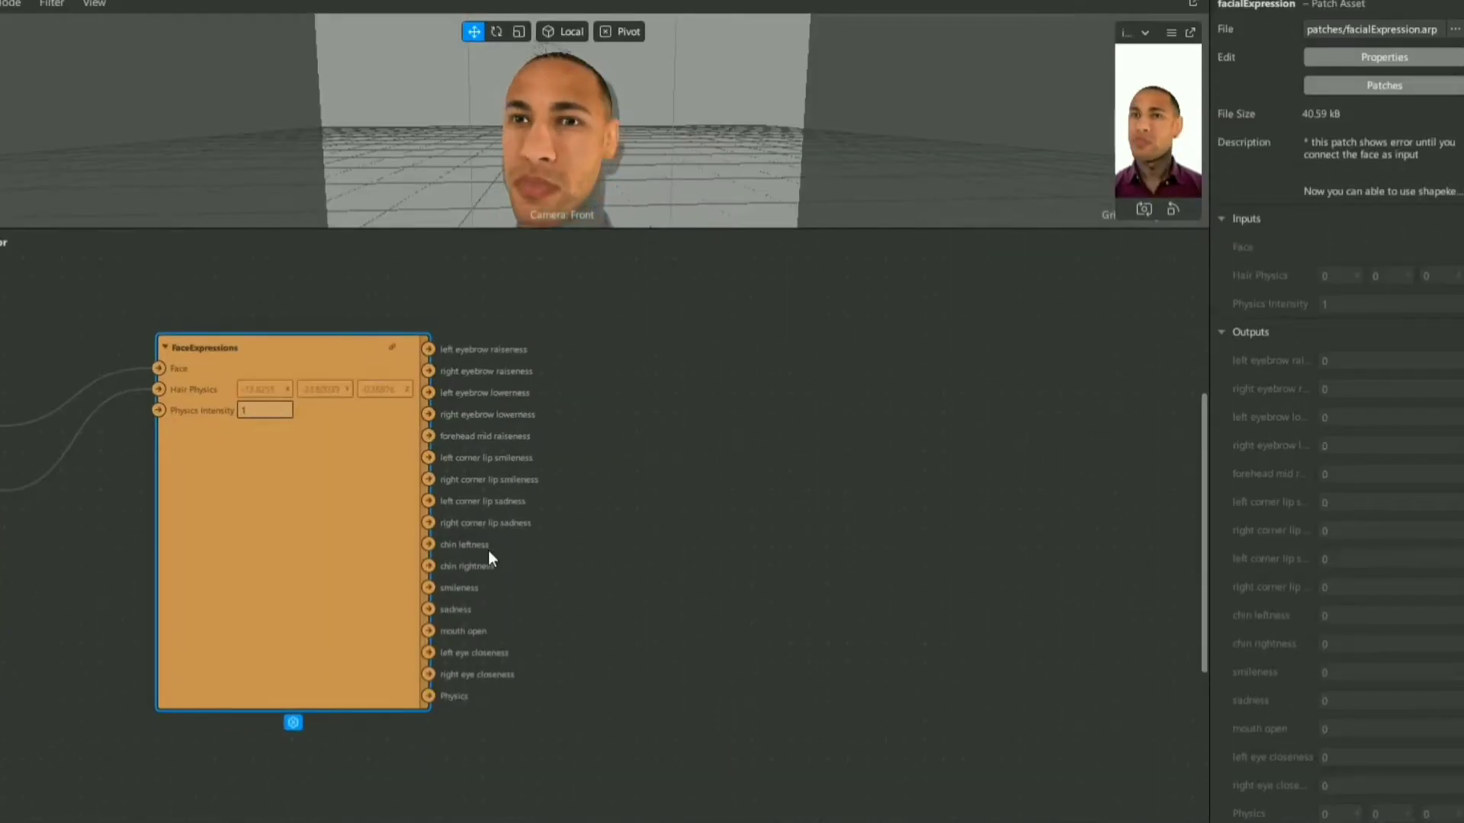
scroll(489, 558, "up", 1)
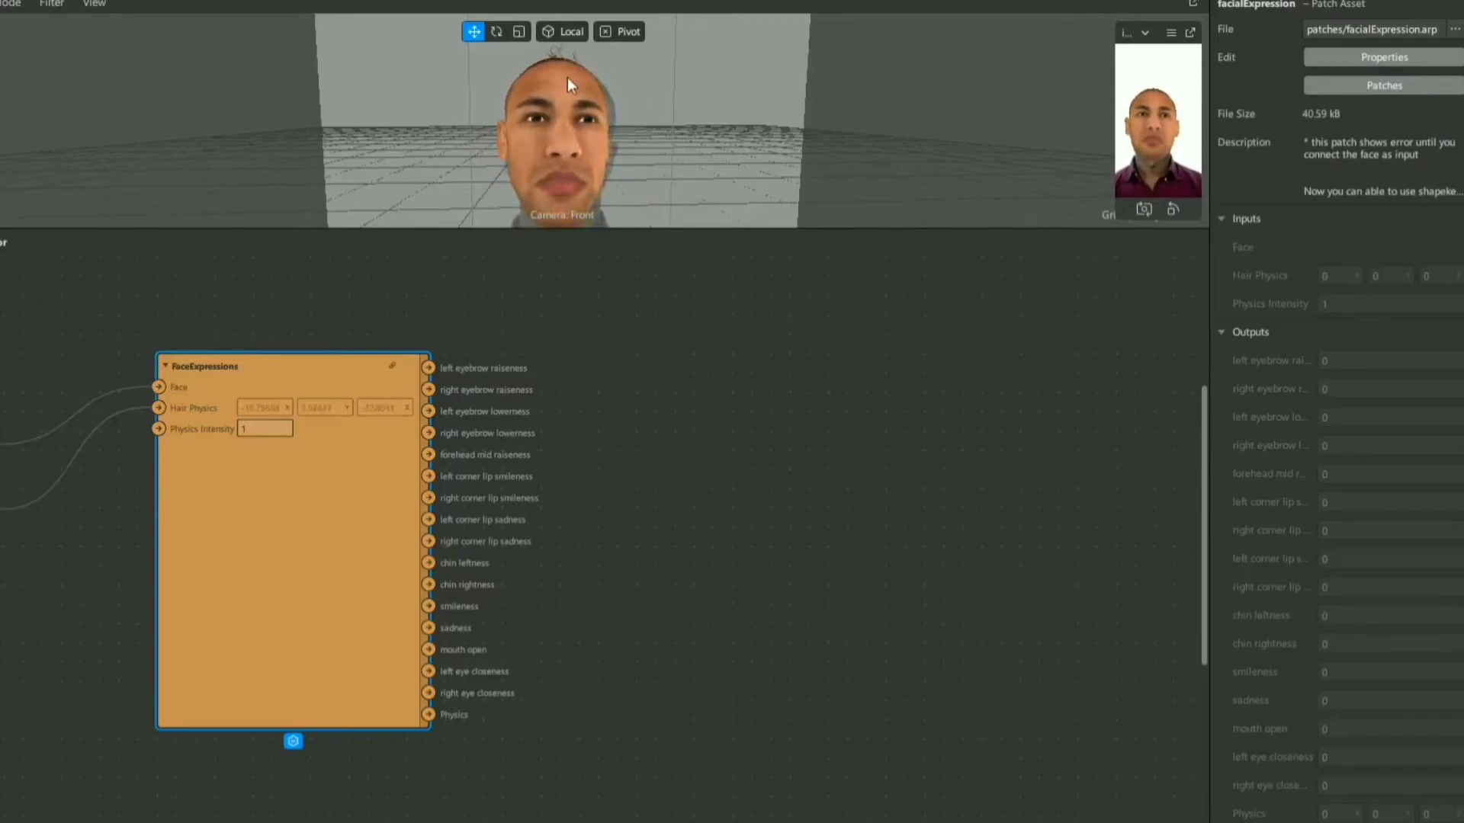
- Select the b1 hair joint on the forehead curl, create its 3D Rotation patch and place it away from the FaceExpressions patch
scroll(572, 88, "up", 8)
left_click_drag(591, 228, 604, 523)
scroll(604, 258, "down", 5)
left_click_drag(604, 258, 629, 233, "alt")
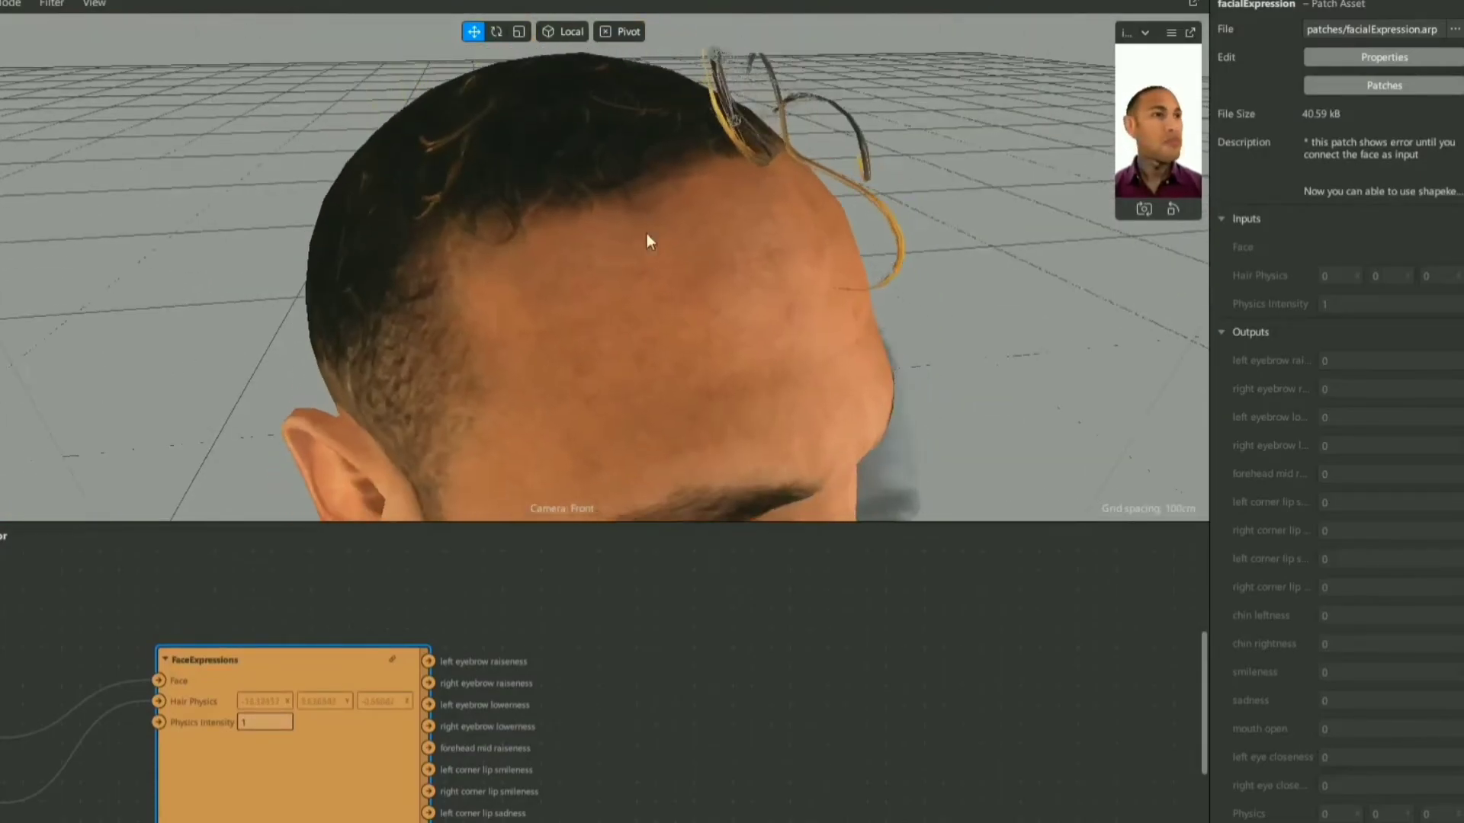
left_click_drag(877, 259, 771, 313, "alt")
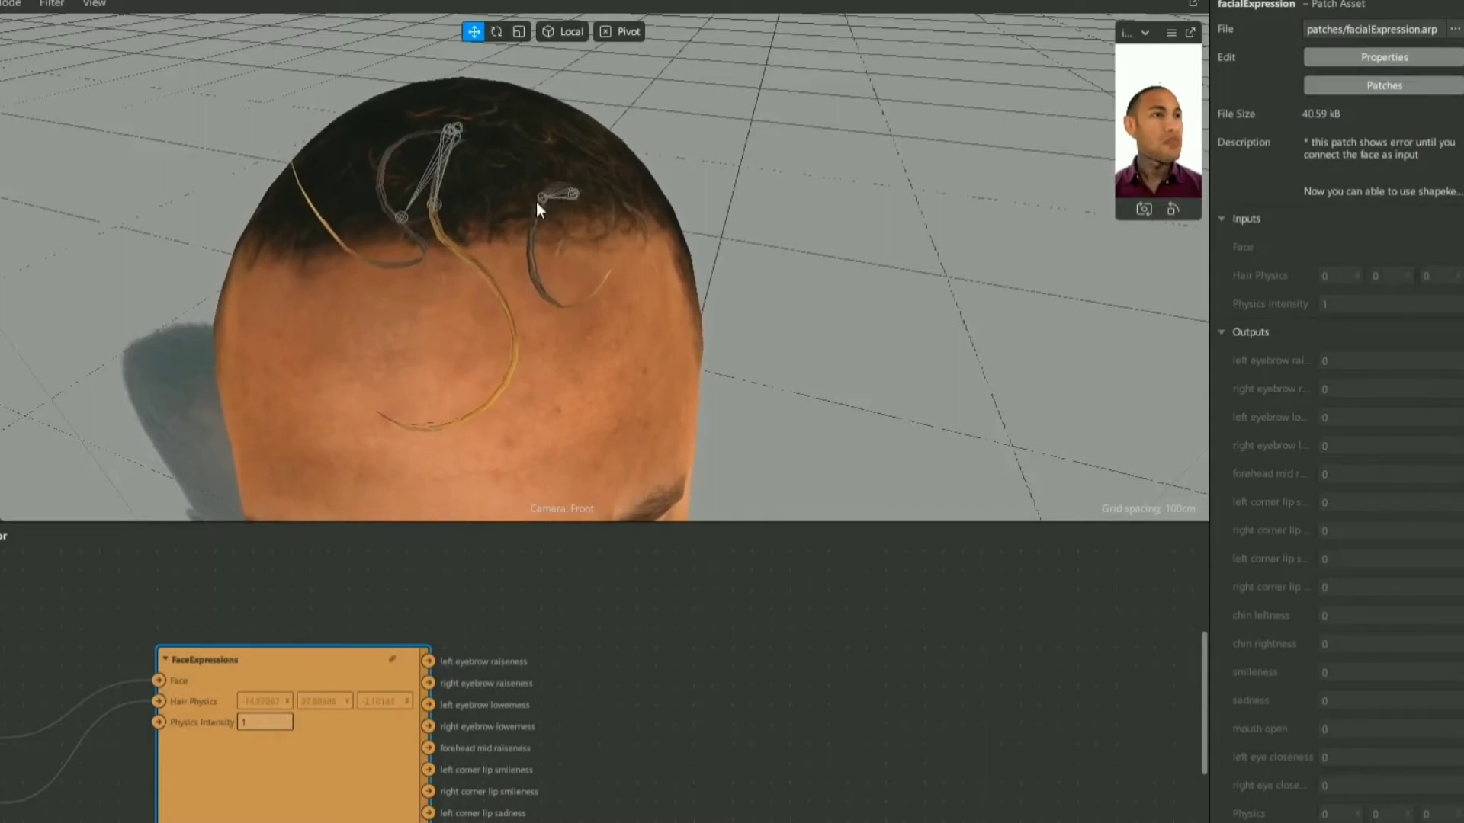
left_click(537, 203)
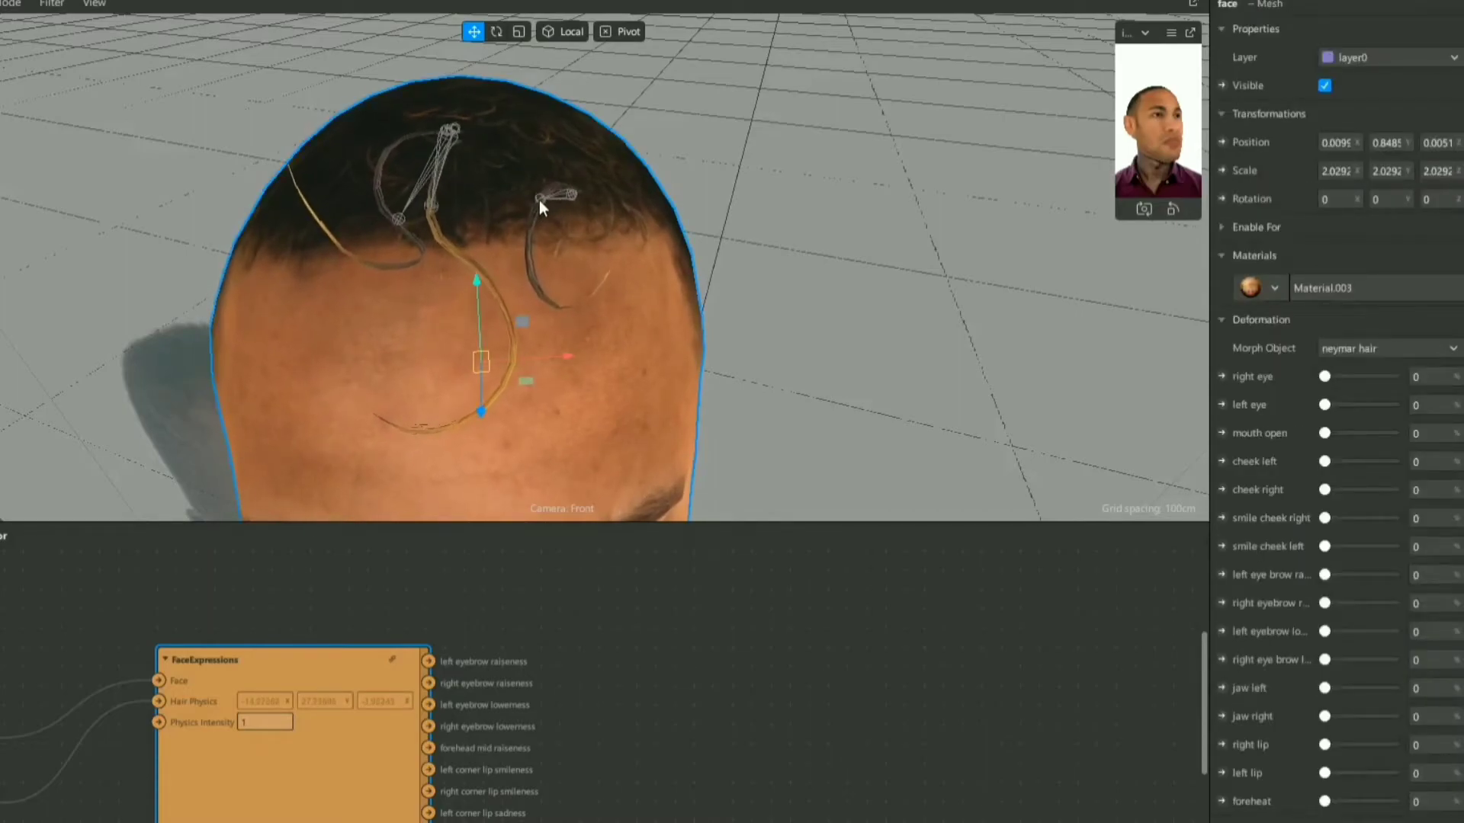
left_click(538, 199)
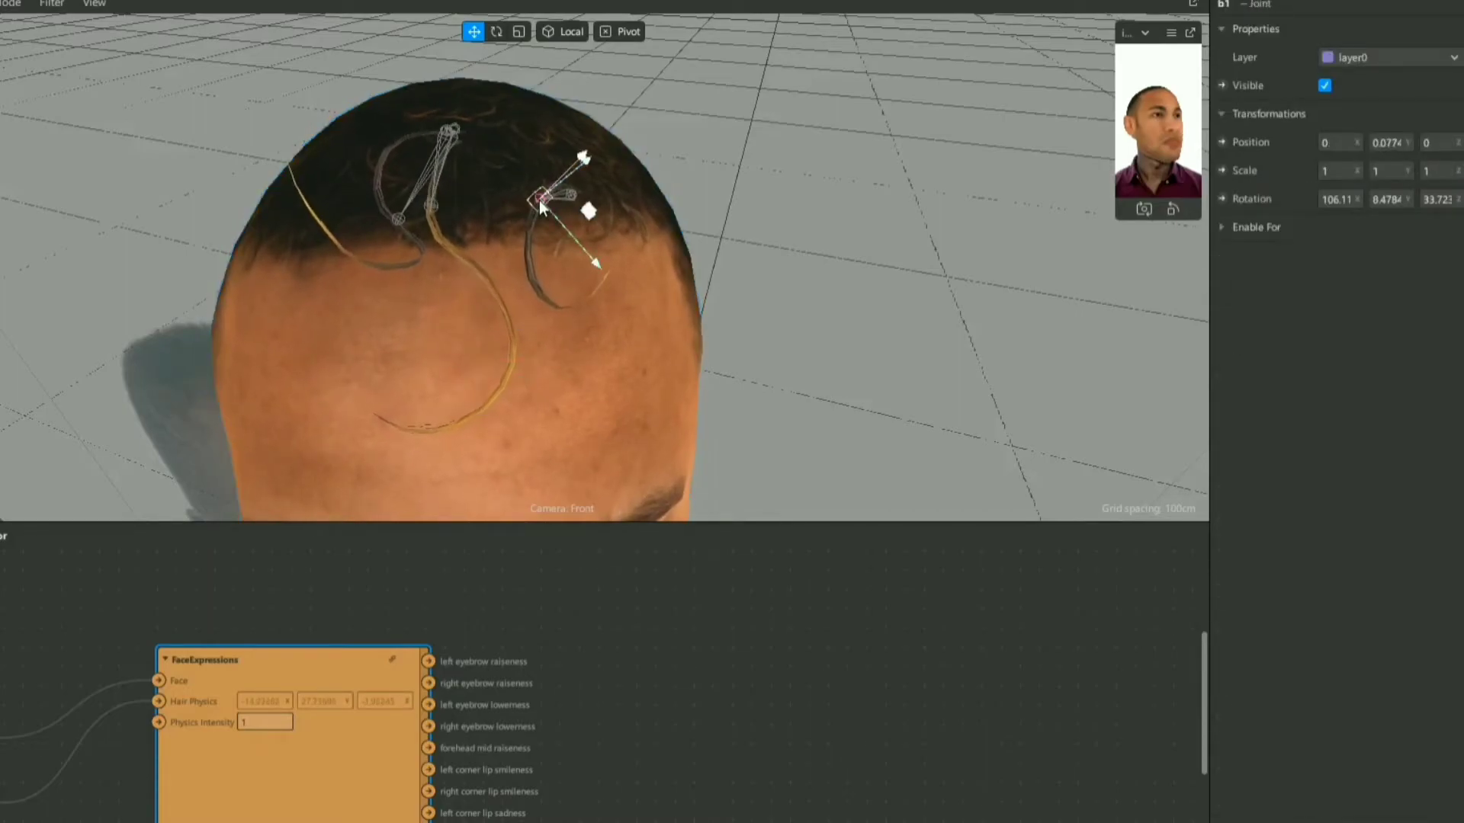
left_click(1220, 199)
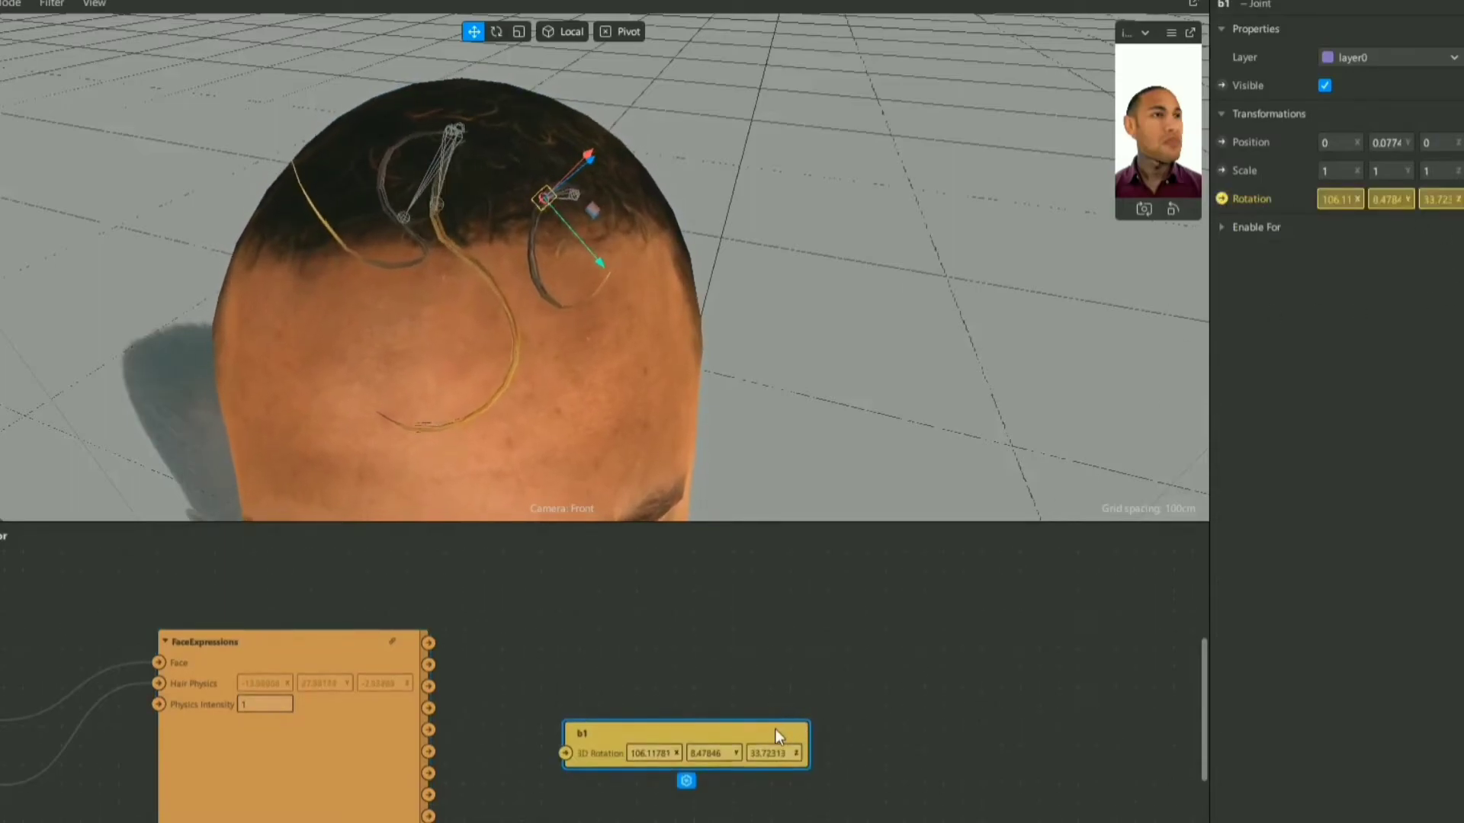
left_click_drag(895, 732, 1141, 720)
scroll(1038, 742, "down", 5)
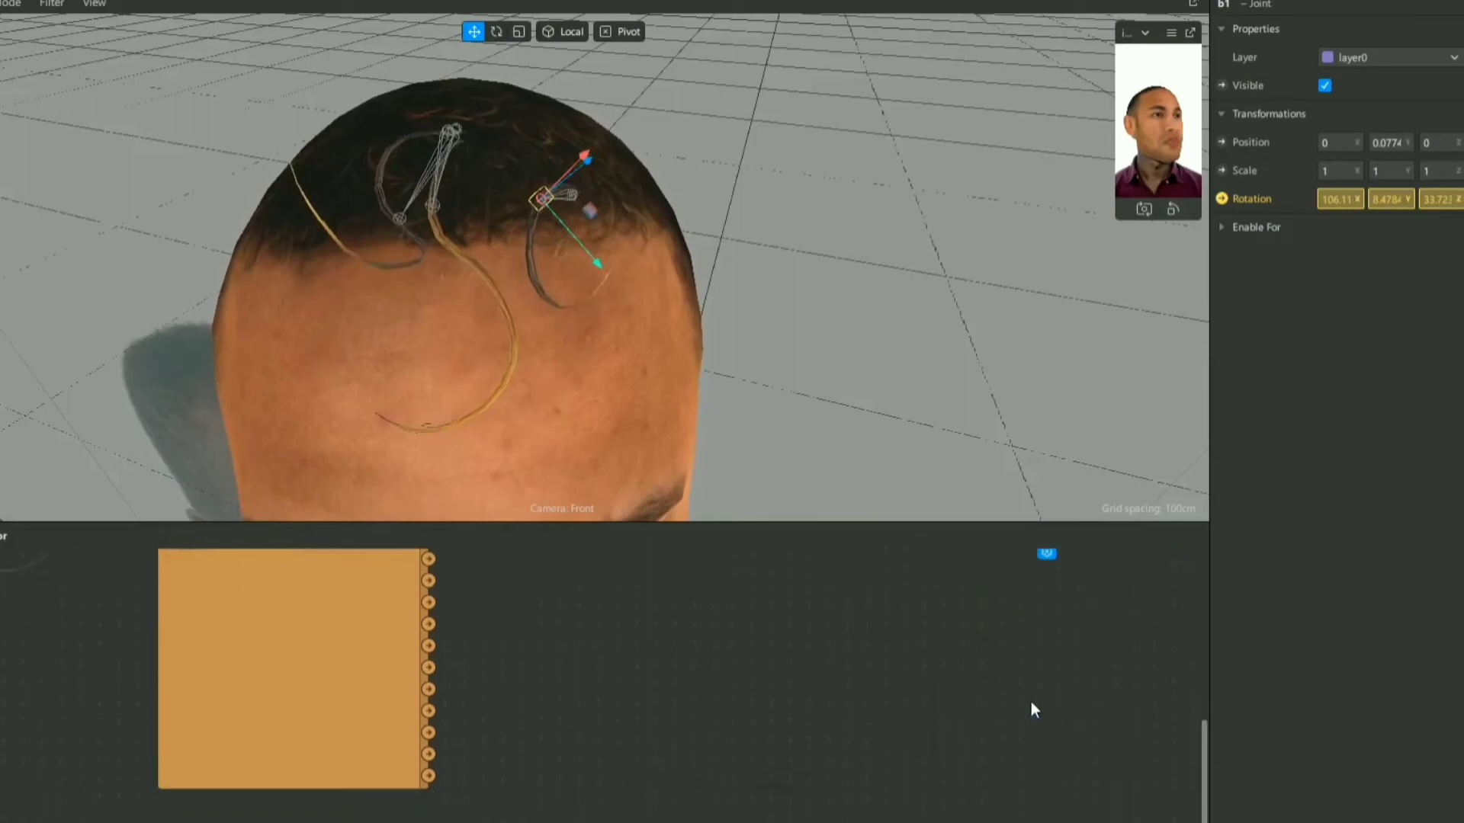
left_click_drag(1026, 560, 1045, 757)
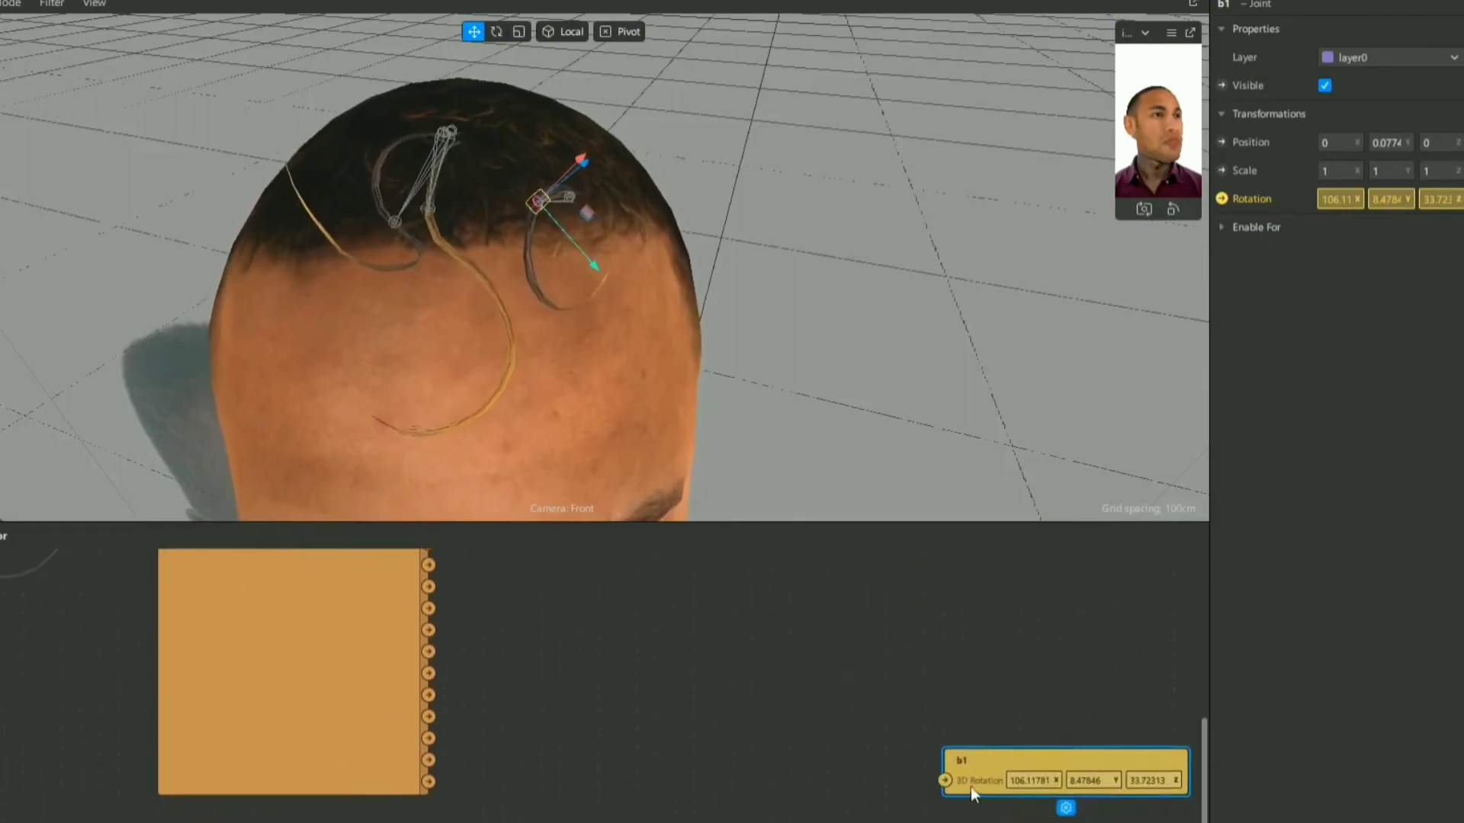
- Create an Add patch of type Vector 3 between the FaceExpressions patch and the b1 patch
right_click(712, 740)
type("ad")
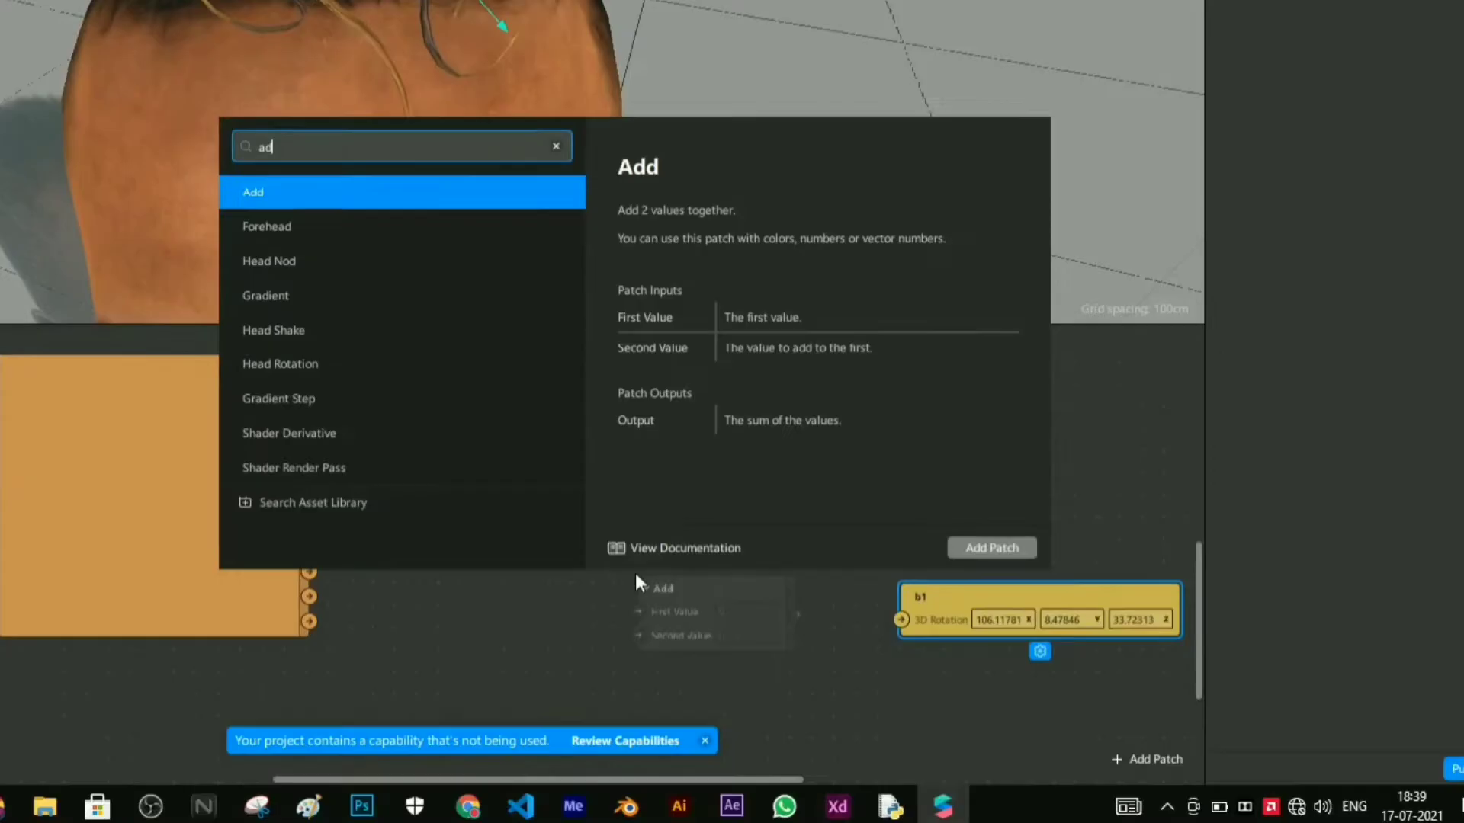
key("Return")
left_click(747, 815)
left_click(702, 743)
left_click_drag(863, 751, 773, 744)
left_click_drag(704, 579, 712, 573)
- Copy b1's rotation 106.11781, 8.47846, 33.72313 into the Add patch's Second Value and connect its output to b1's 3D Rotation
left_click(1000, 619)
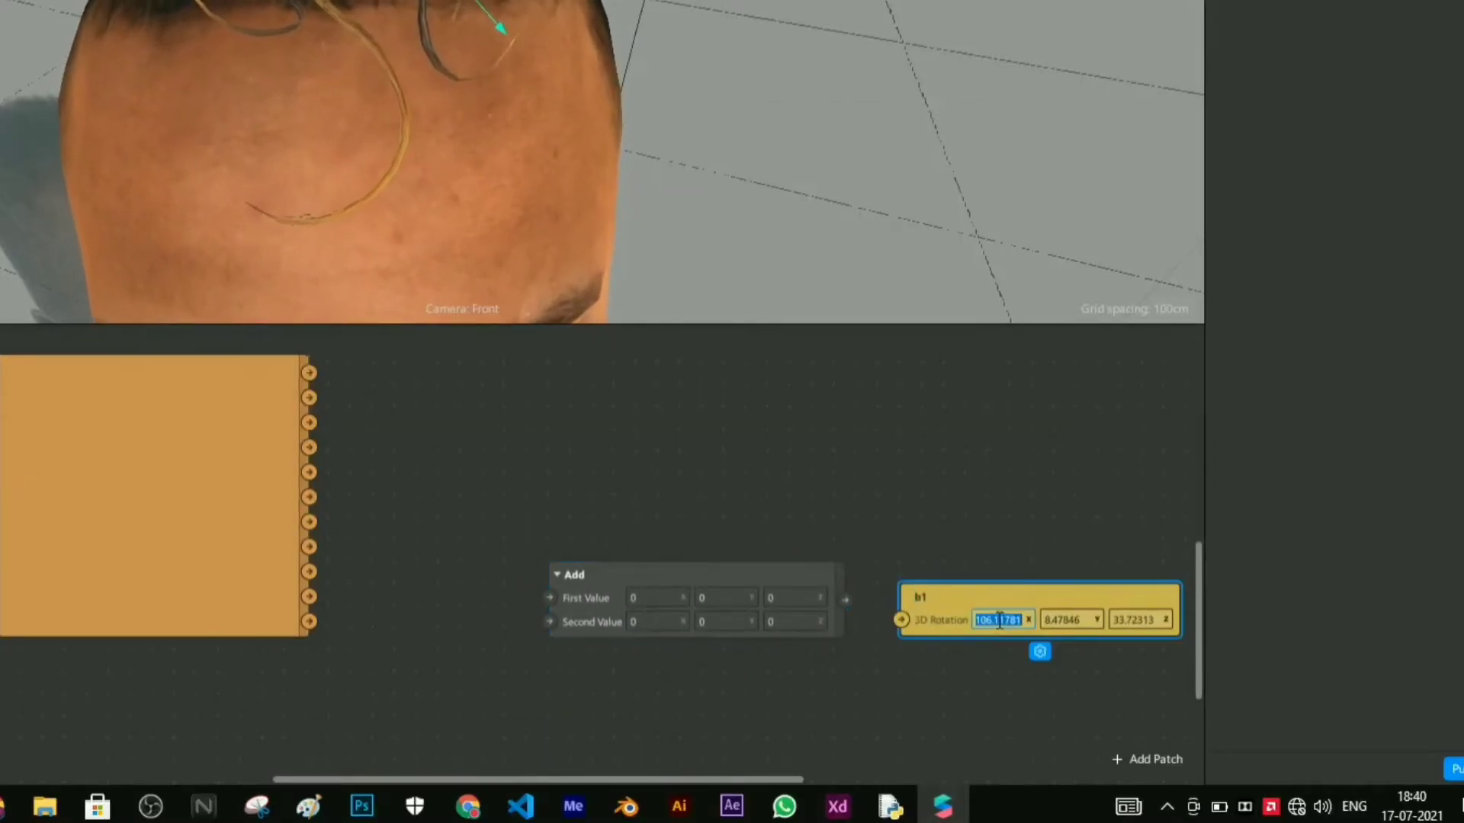
left_click(650, 621)
type("106.11781")
left_click(1066, 620)
left_click(719, 622)
type("8.47846")
left_click(1117, 620)
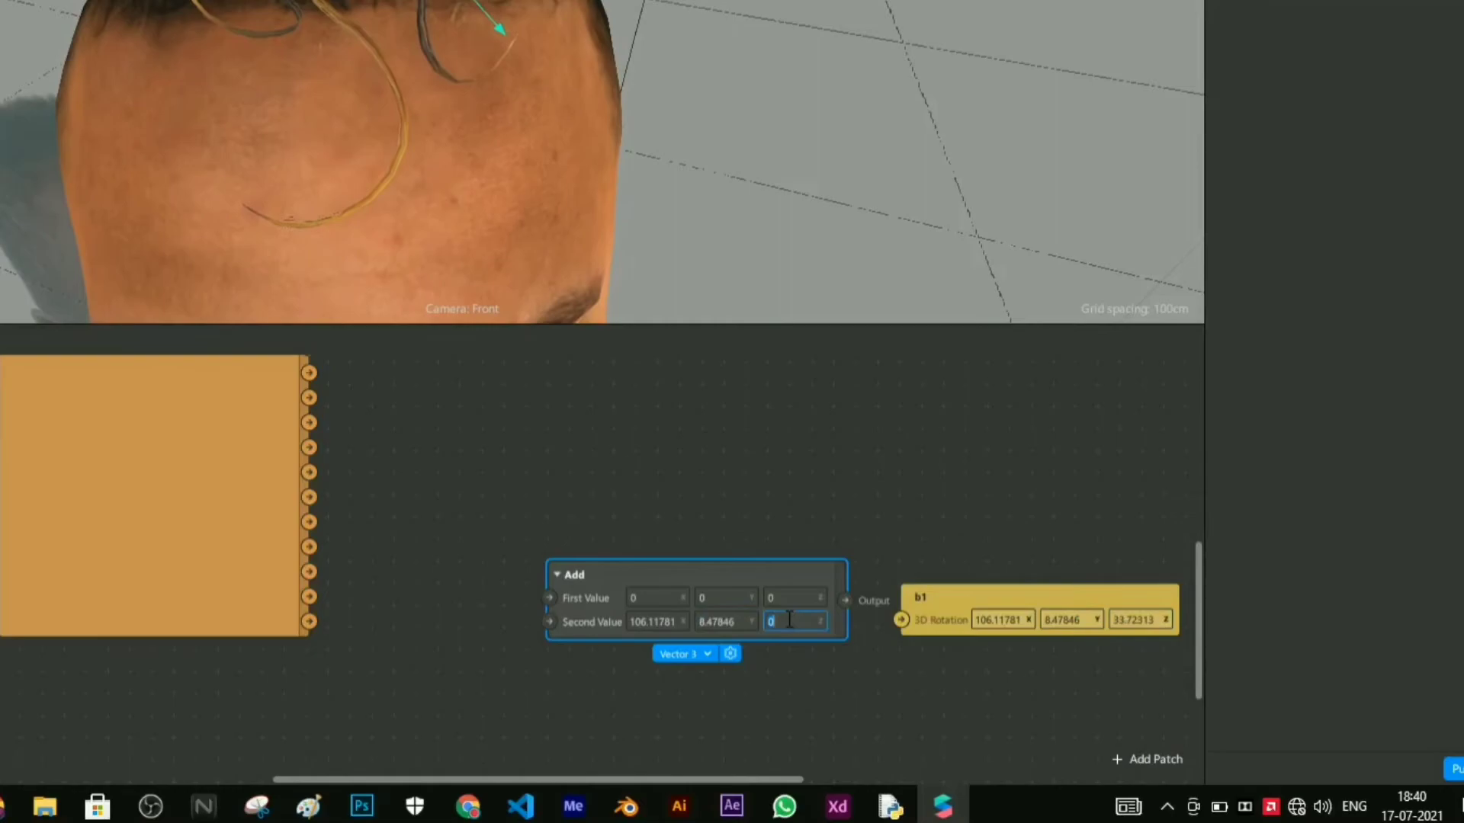
scroll(948, 687, "down", 1)
left_click_drag(948, 688, 823, 579)
left_click_drag(962, 583, 942, 476)
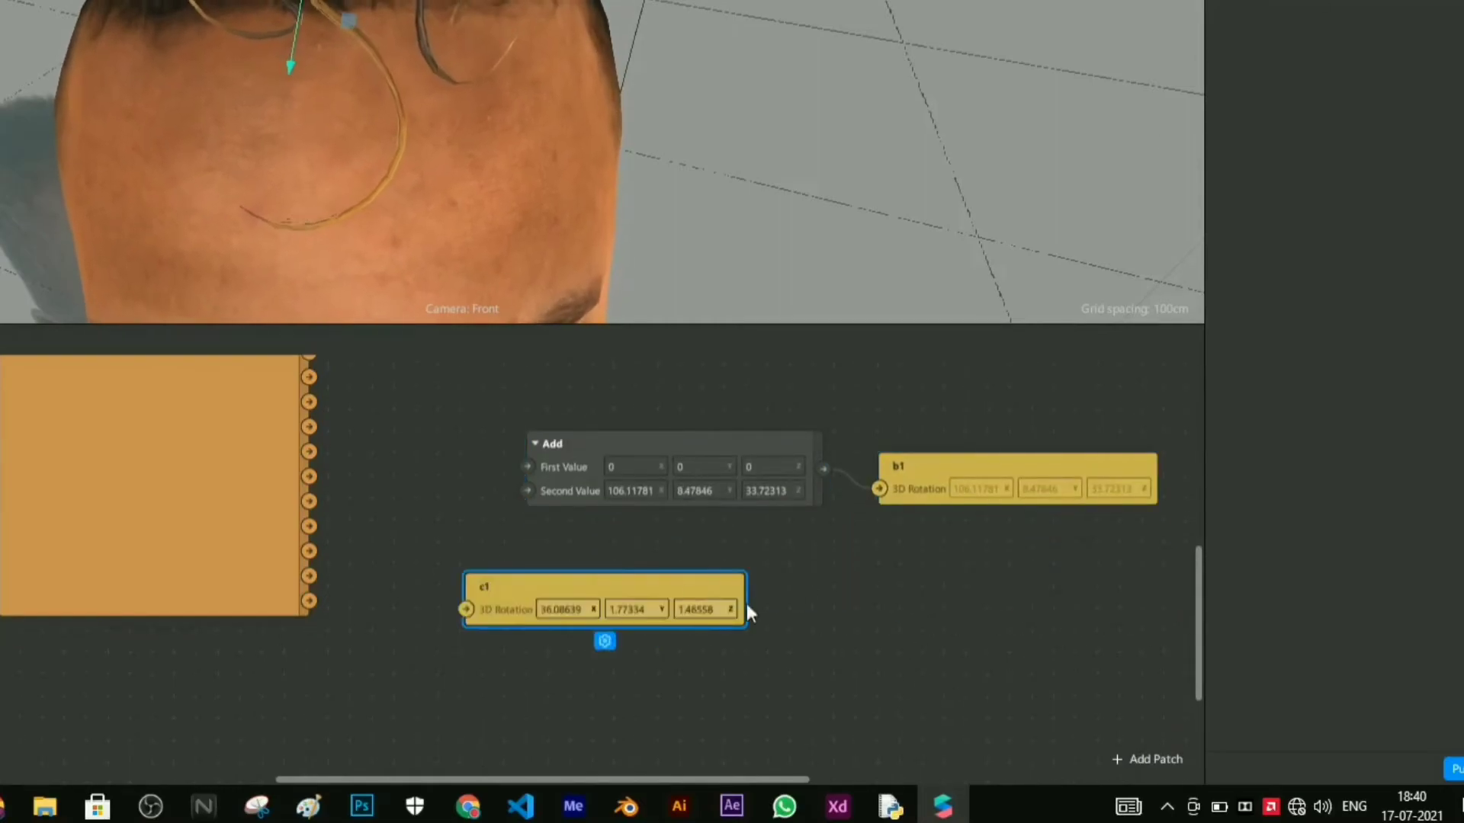
- Place the c1 rotation patch below b1 and create a second Vector 3 Add patch beside it
left_click_drag(709, 595, 1121, 583)
double_click(585, 558)
type("ad")
key("Return")
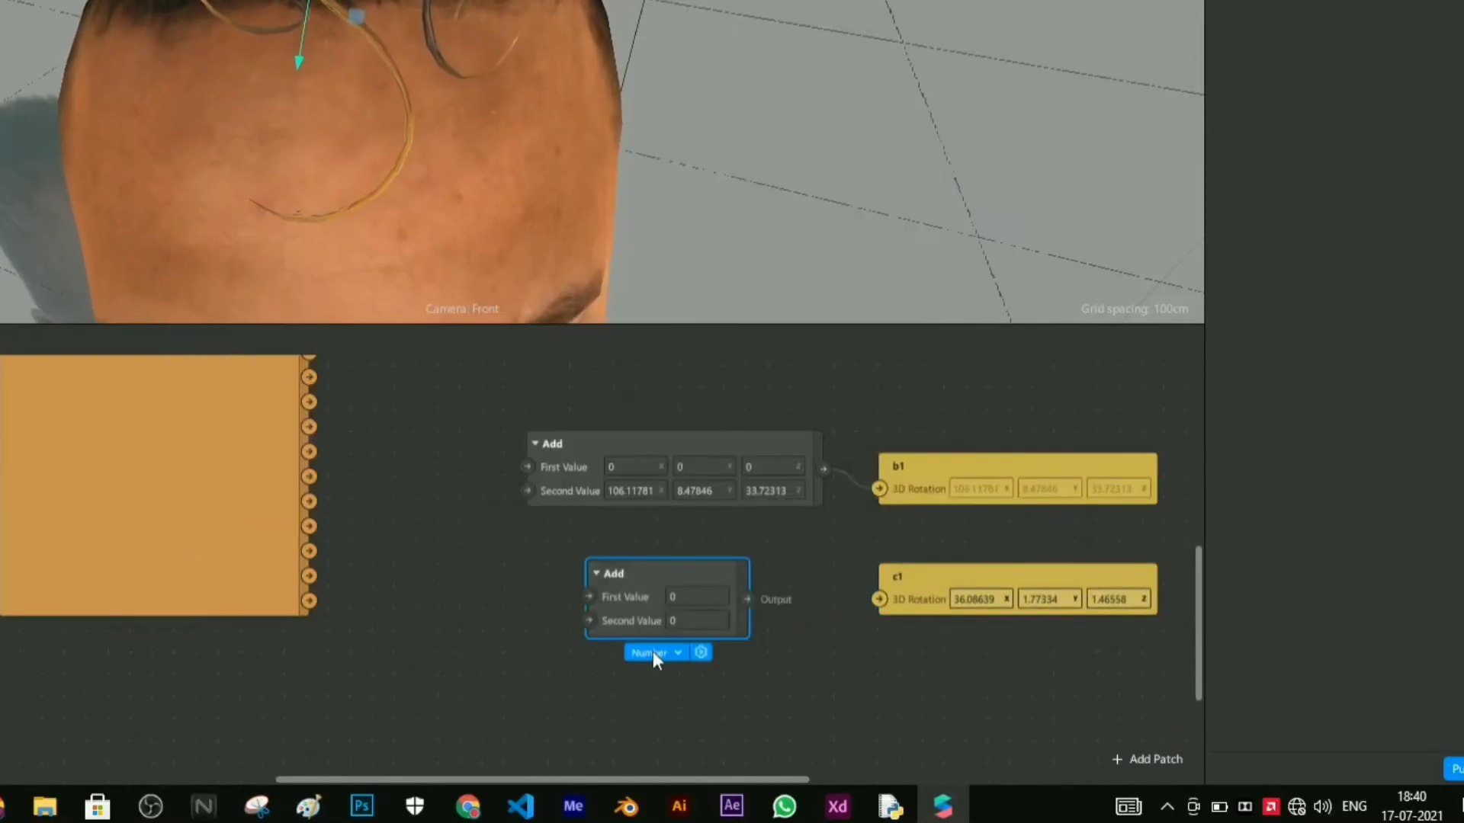
left_click(653, 651)
left_click(659, 717)
left_click_drag(662, 565, 604, 551)
- Copy c1's rotation 36.08639, 1.77334, 1.46558 into the second Add patch's Second Value and connect its output to c1
left_click(977, 600)
key("ctrl+c")
left_click(633, 601)
key("ctrl+v")
left_click(1041, 599)
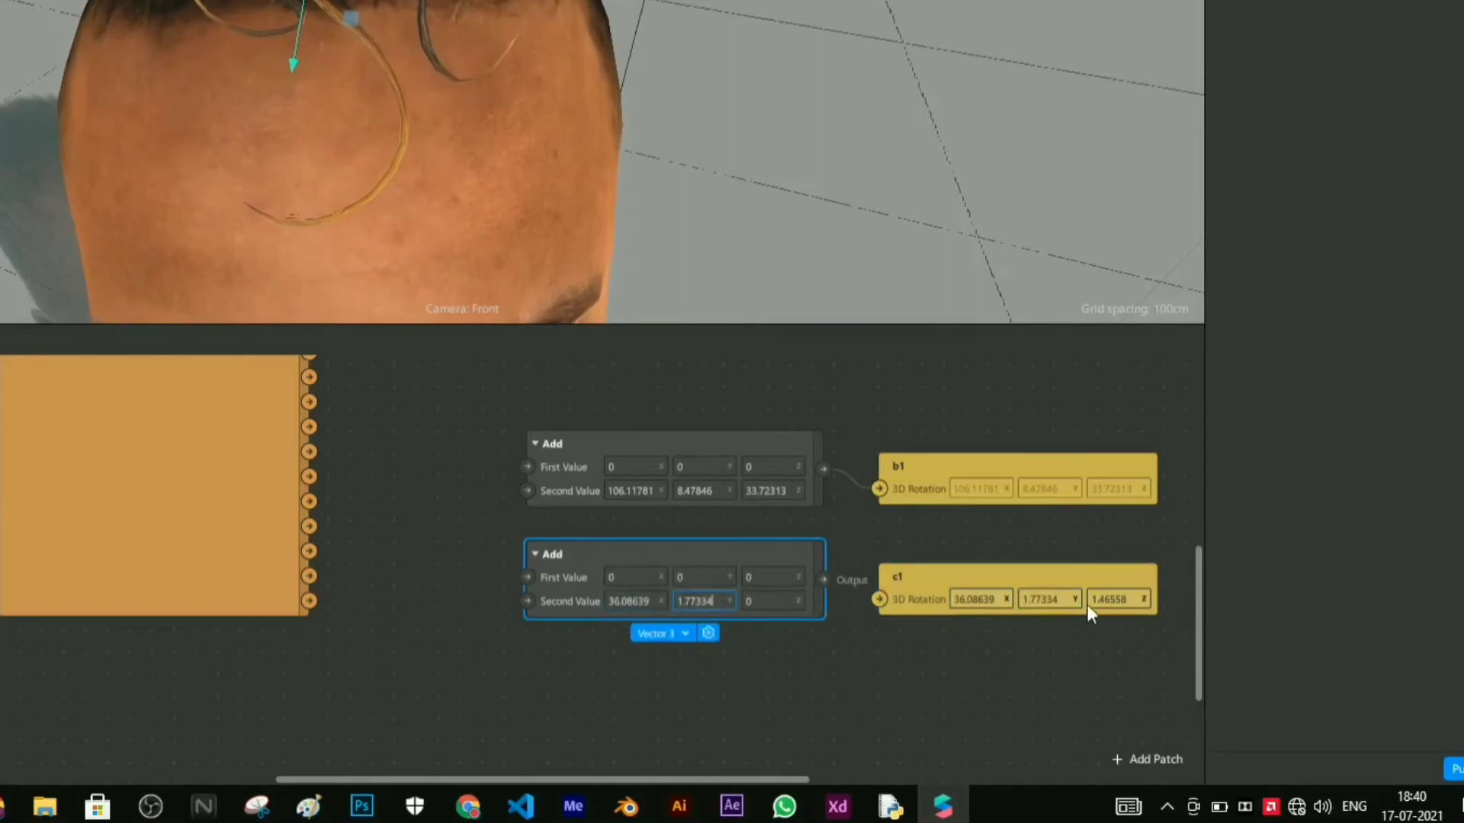
scroll(842, 690, "down", 1)
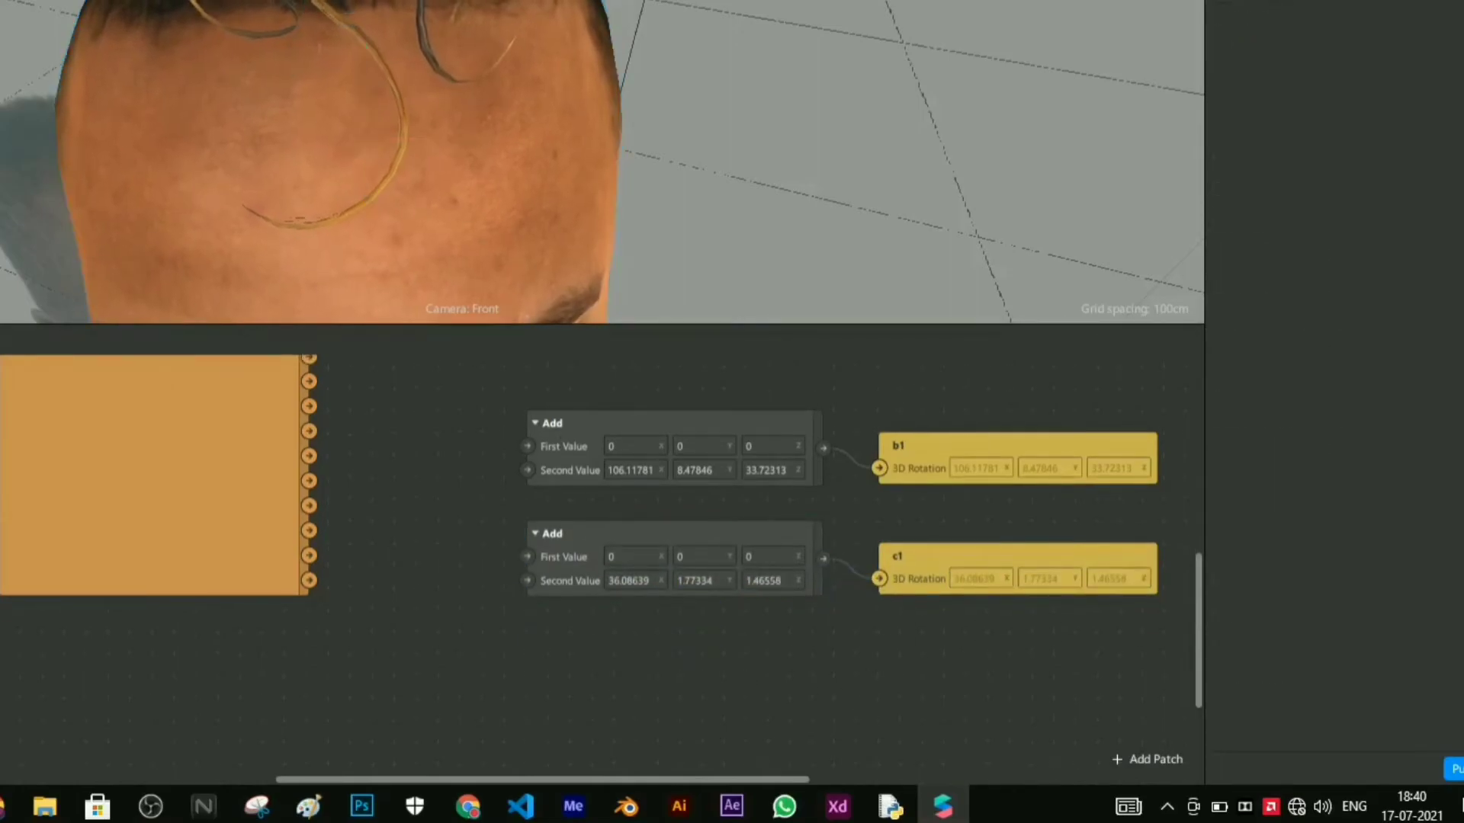
- Place the a1 rotation patch below c1 and create a third Vector 3 Add patch beside it
left_click_drag(703, 595, 1136, 673)
double_click(674, 664)
type("add")
key("Return")
left_click(748, 755)
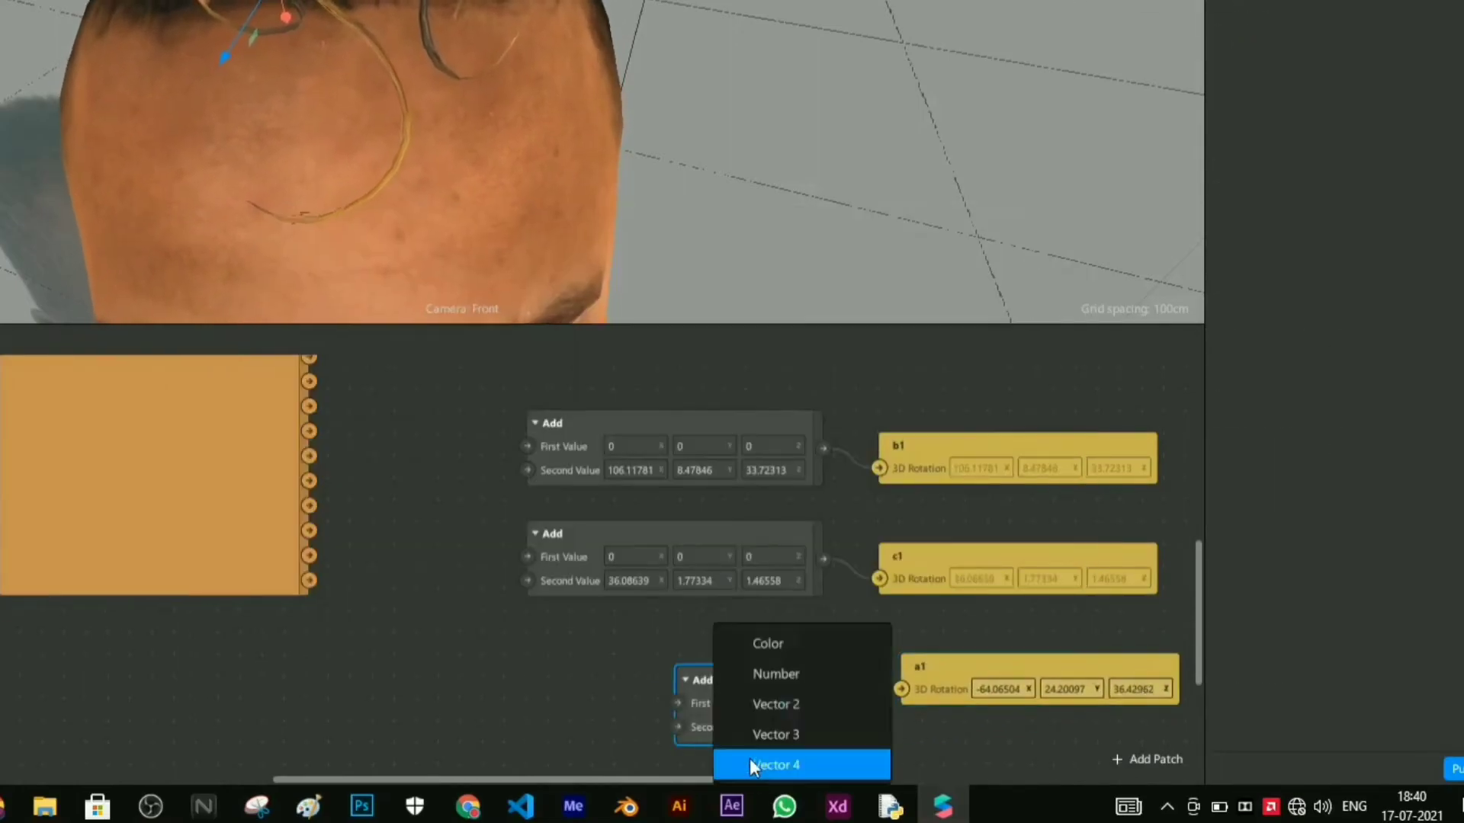
left_click(758, 734)
left_click_drag(692, 678, 546, 647)
- Copy a1's rotation -64.06504, 24.20097, 36.42962 into the third Add patch's Second Value and connect its output to a1
left_click(997, 689)
key("ctrl+c")
left_click(633, 691)
key("ctrl+v")
left_click(1064, 689)
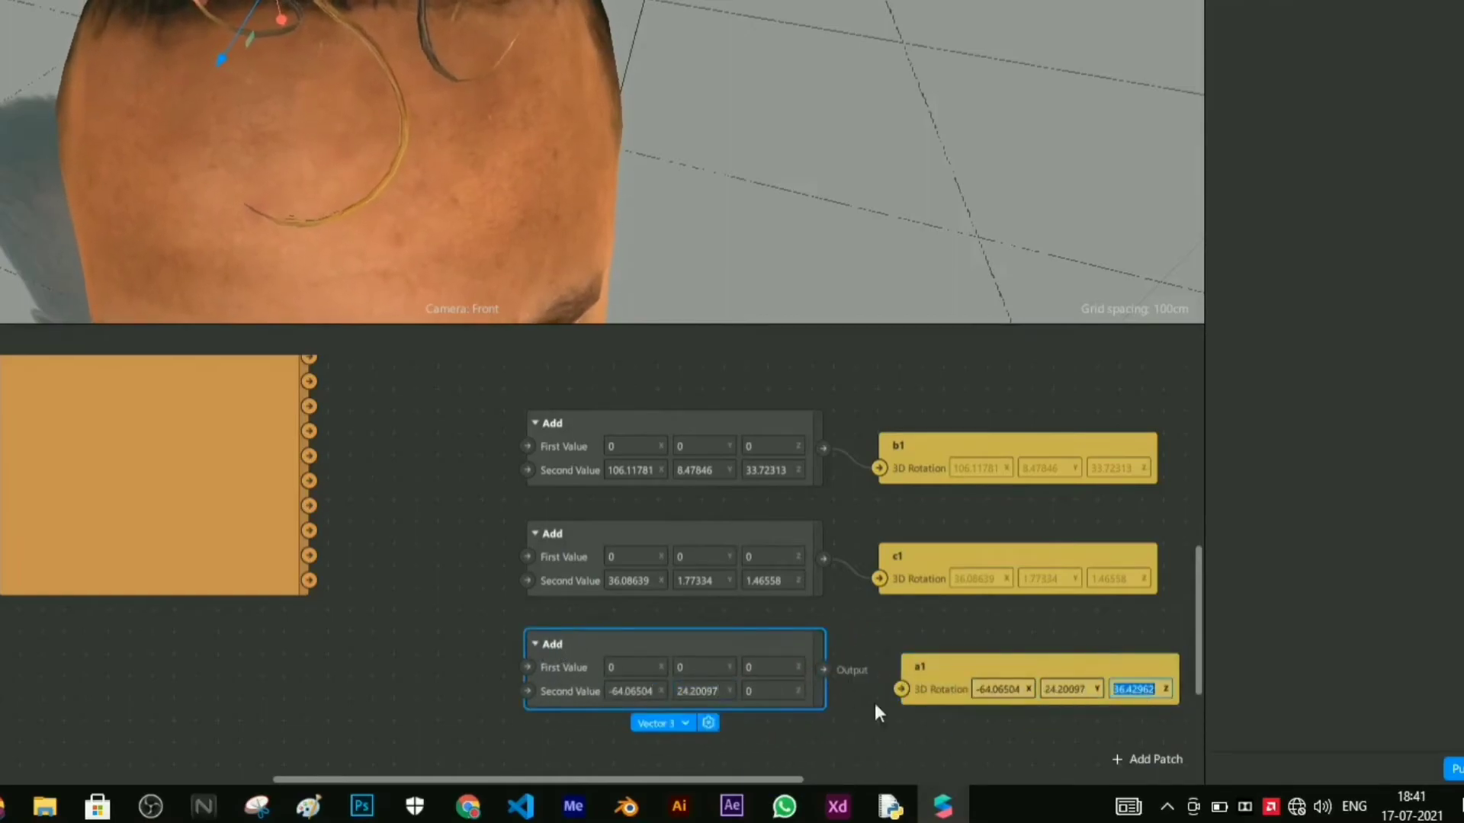
left_click_drag(875, 685, 901, 688)
- Connect the FaceExpressions Physics output to the First Value of the Add patches and check the hair curls from the front
left_click_drag(309, 580, 452, 538)
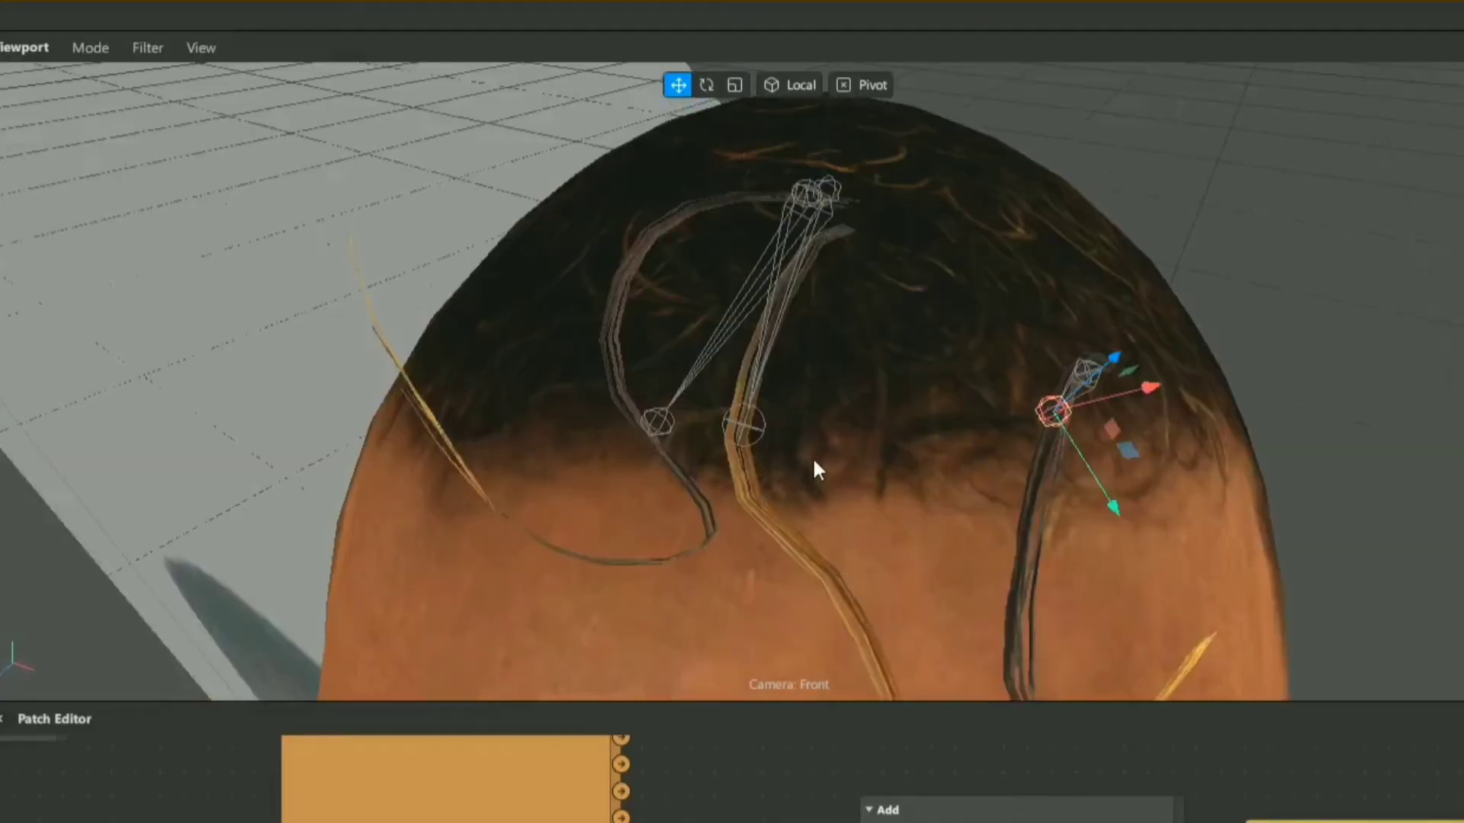
scroll(813, 459, "down", 3)
left_click_drag(794, 413, 730, 407, "alt")
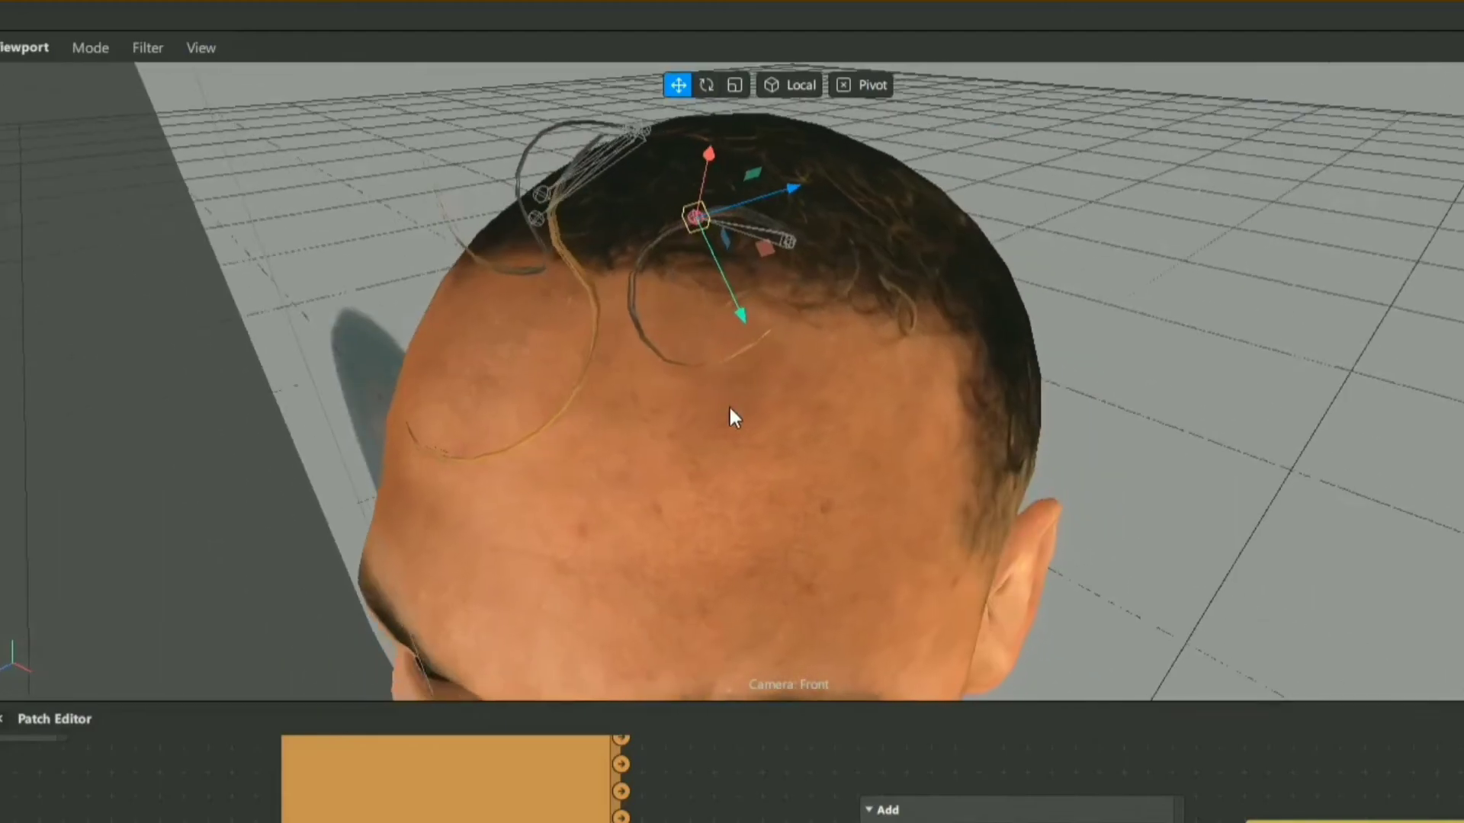
middle_click_drag(731, 409, 775, 451)
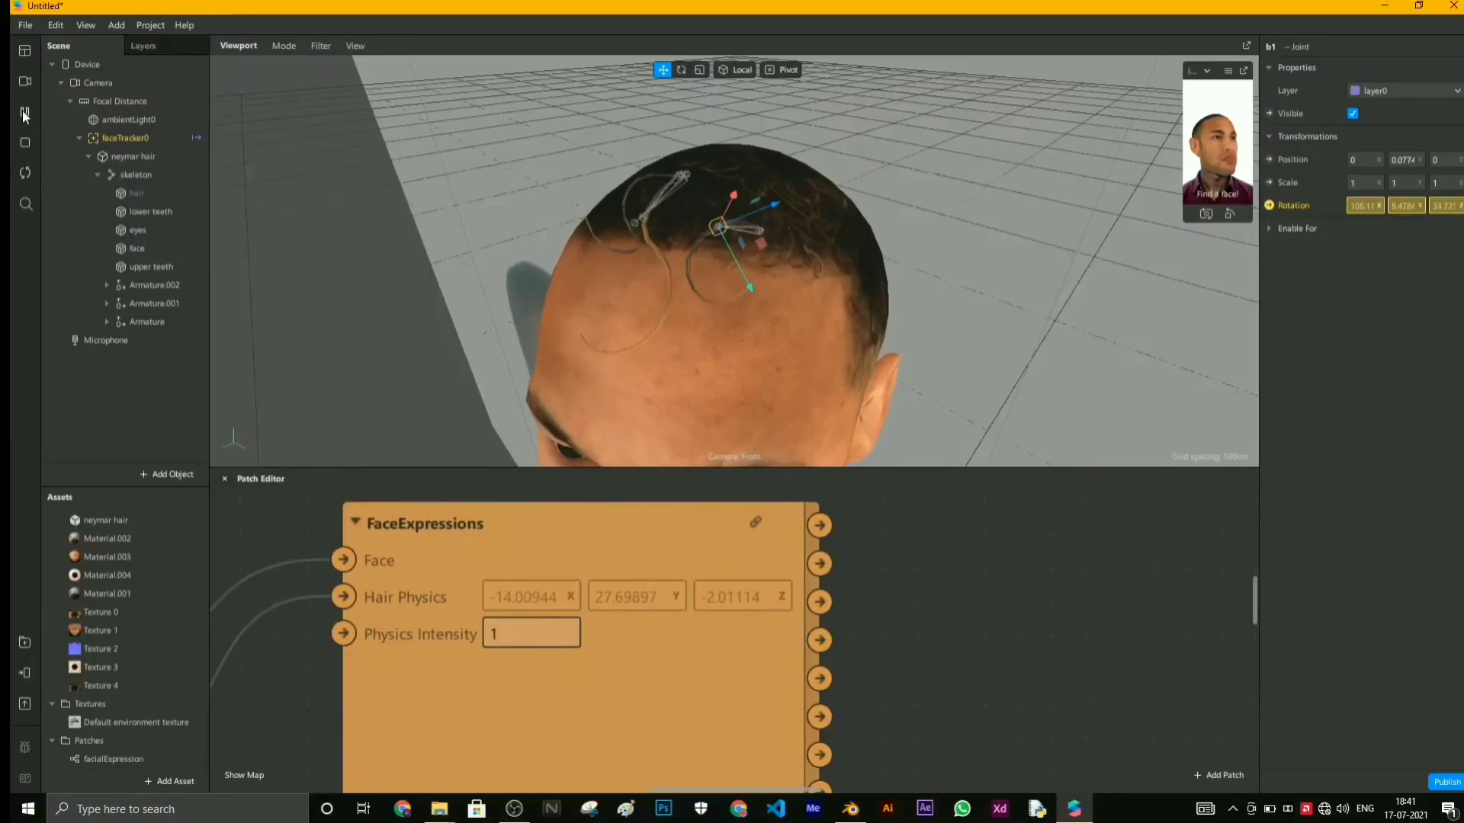
- Try a Physics Intensity of 5 on FaceExpressions, with the preview and viewport enlarged to watch the curls move
left_click_drag(1180, 187, 1050, 187)
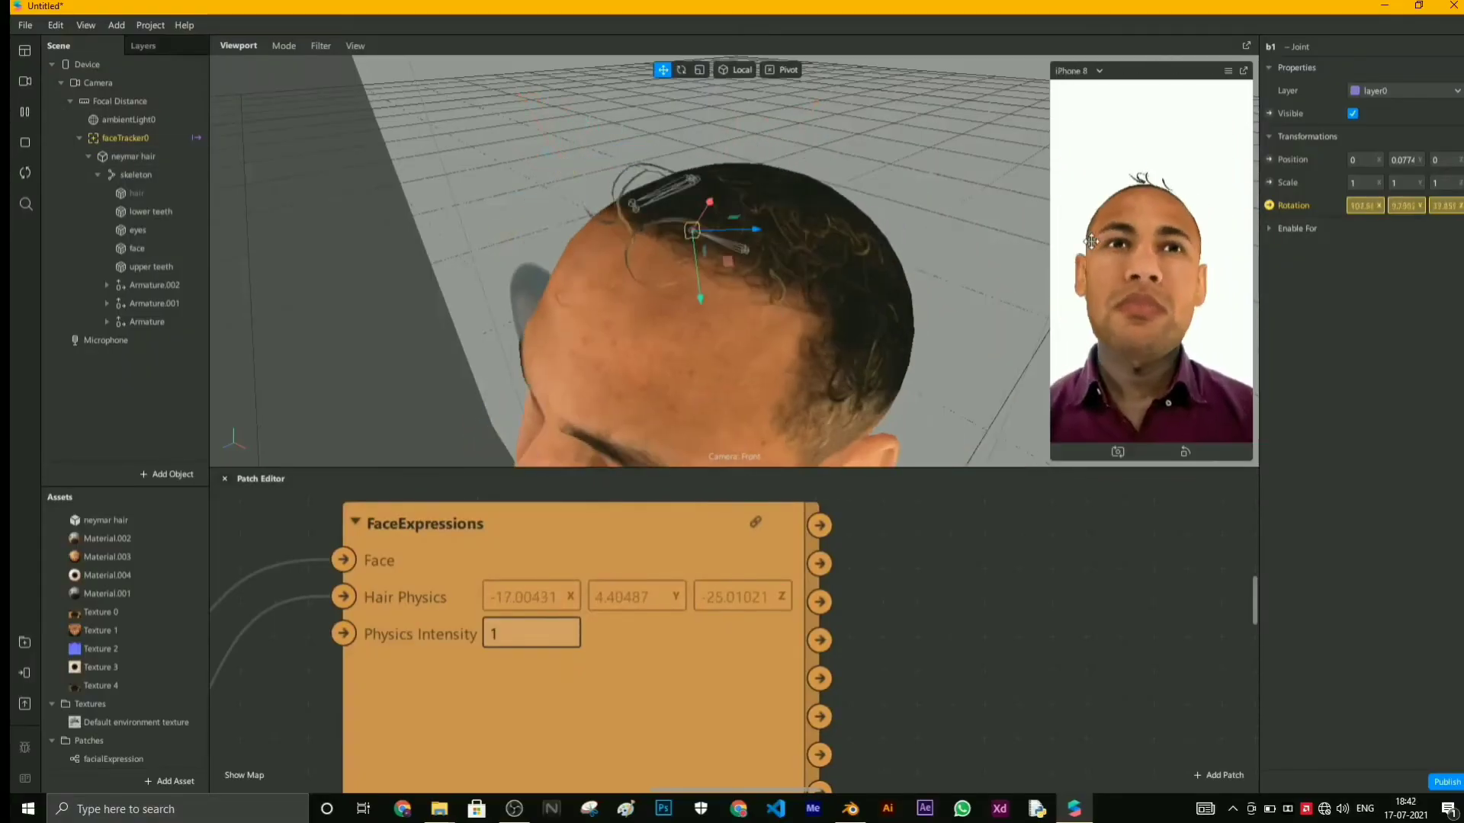
left_click(523, 636)
type("5")
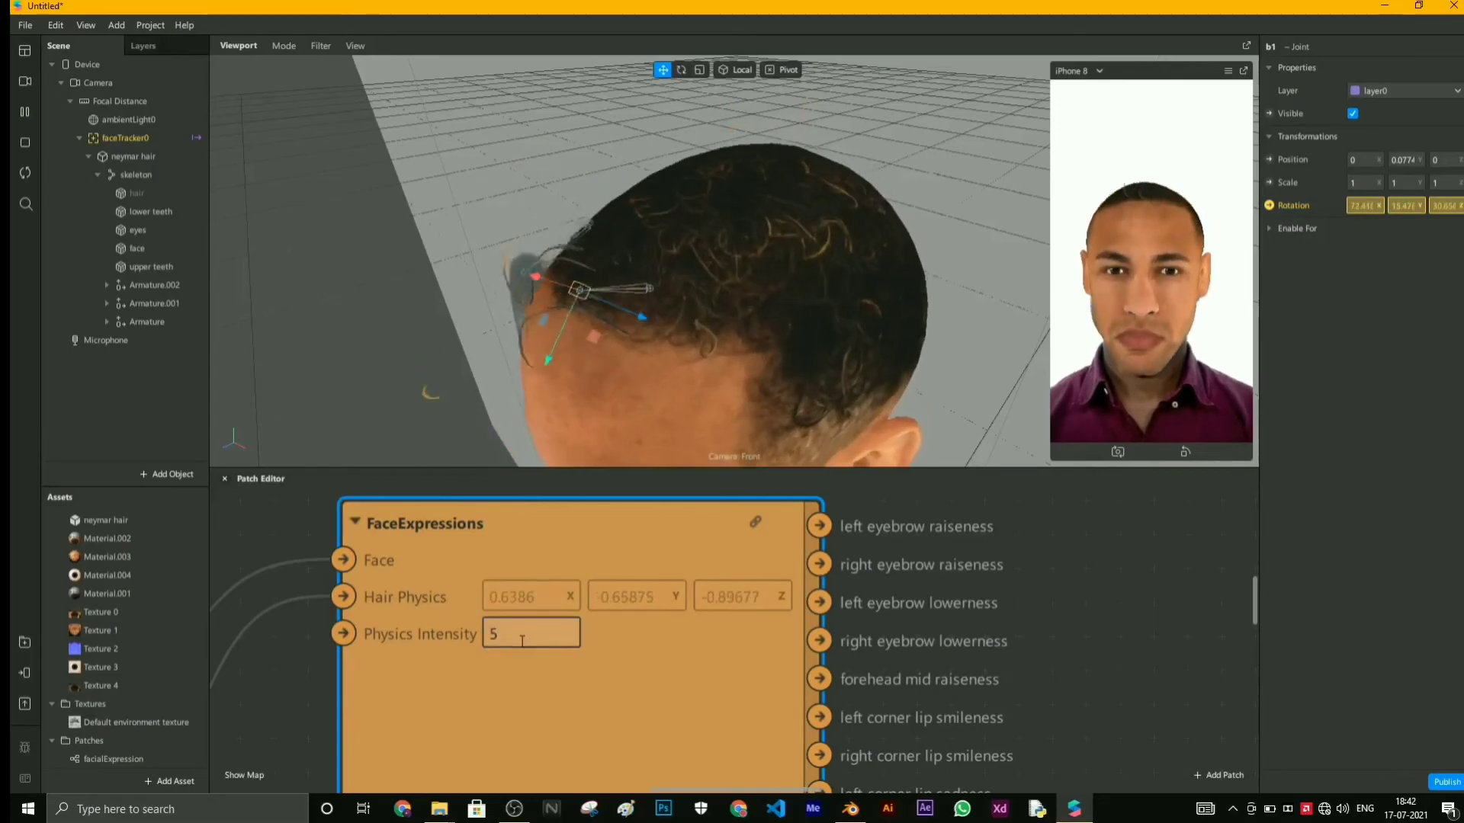
left_click_drag(1007, 468, 1008, 769)
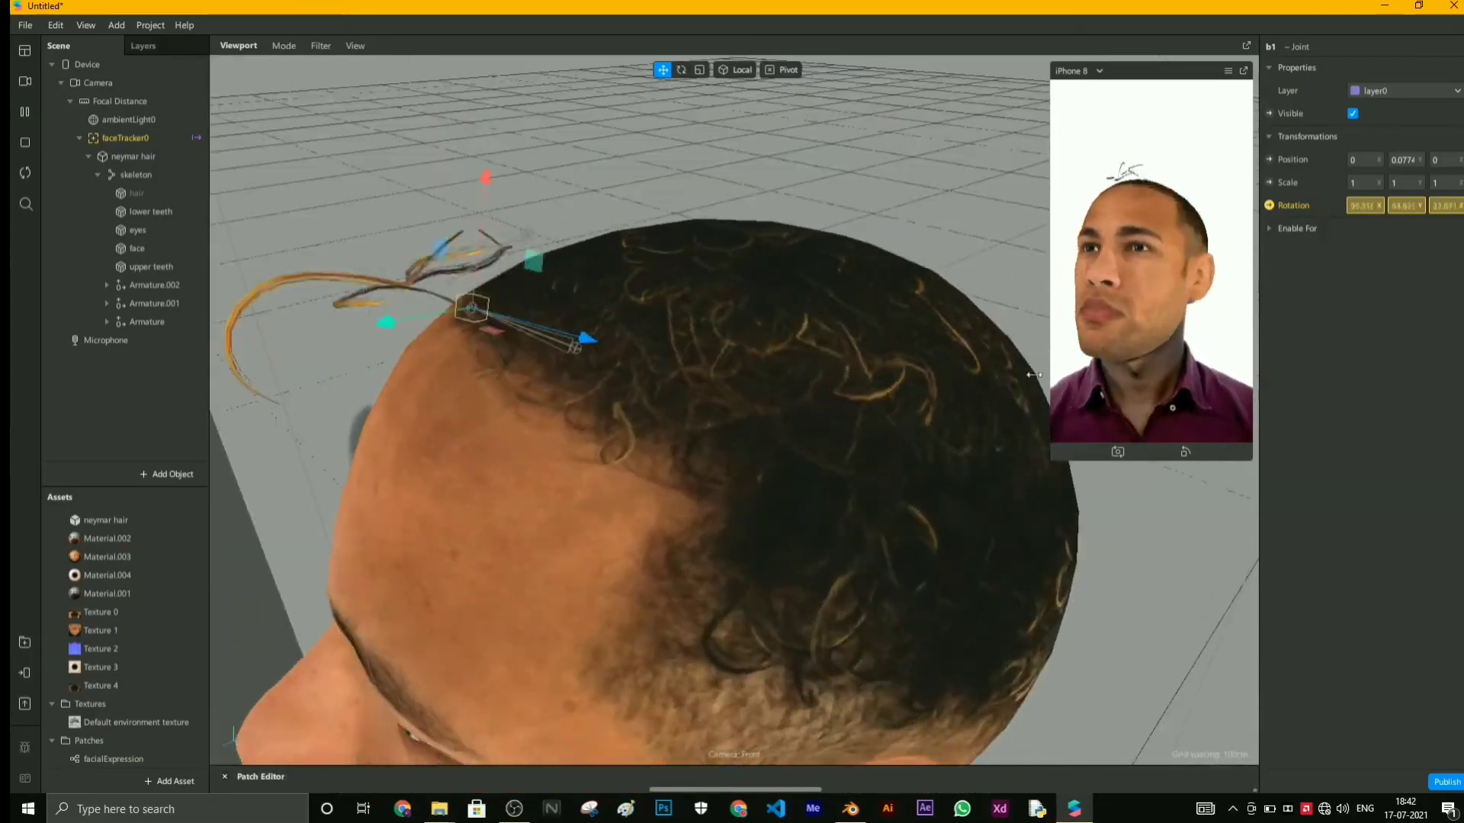
left_click_drag(1051, 459, 883, 758)
- Make the hair mesh visible and set the FaceExpressions Physics Intensity to 10, checking the movement on the full head
left_click(91, 193)
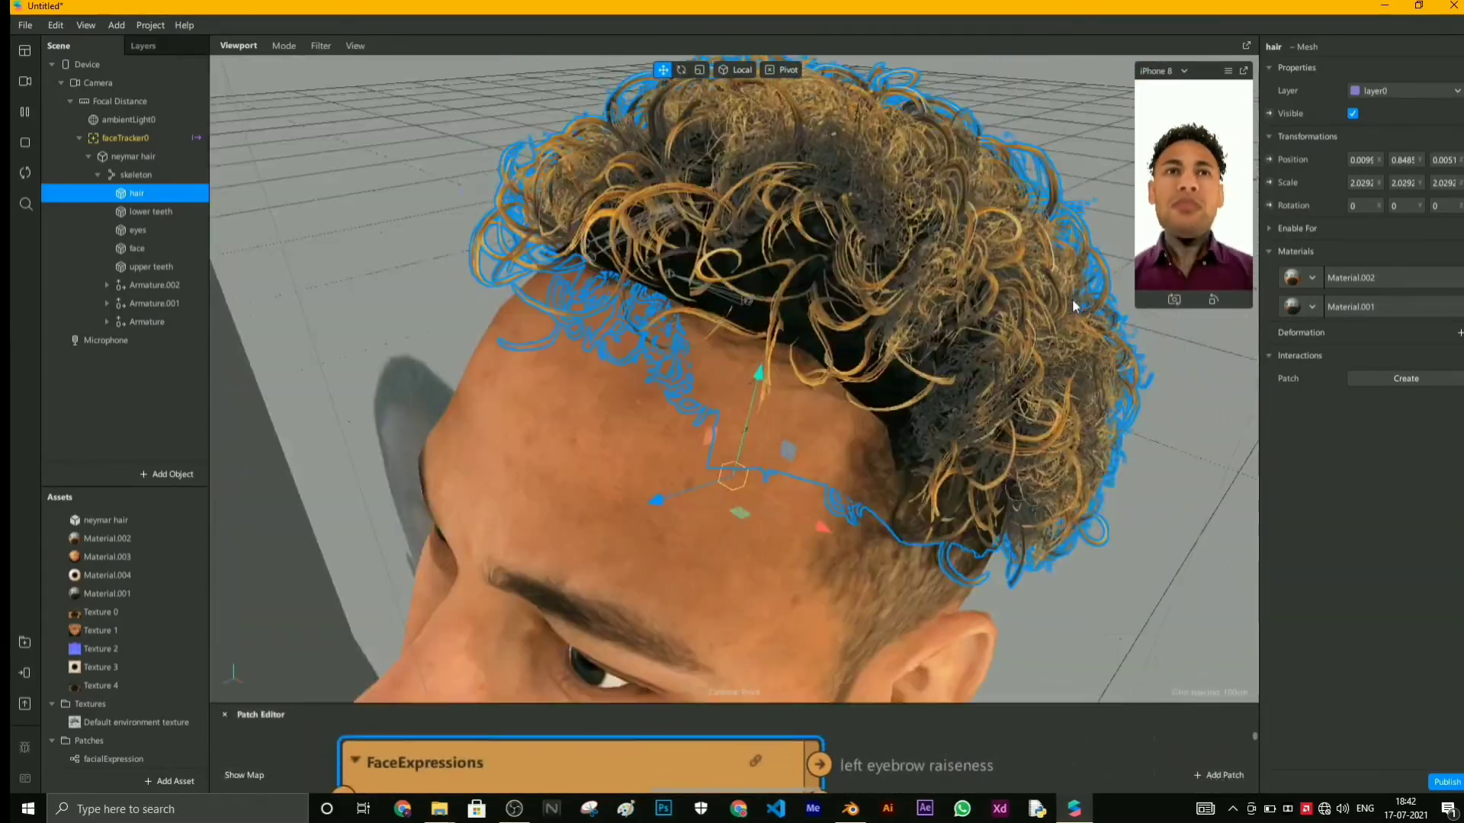
left_click_drag(1135, 307, 920, 318)
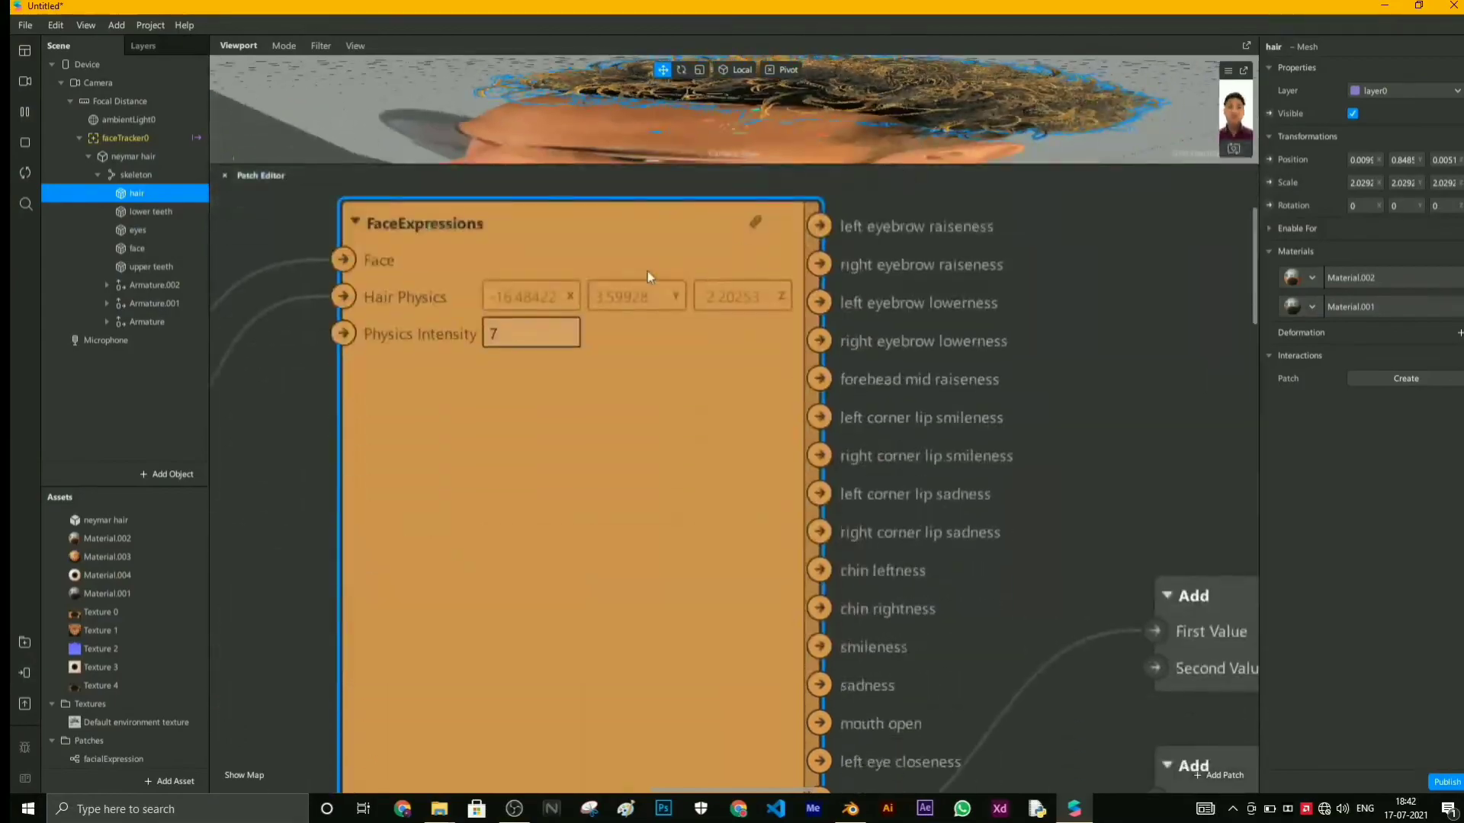
left_click(522, 334)
type("0")
left_click_drag(795, 165, 762, 619)
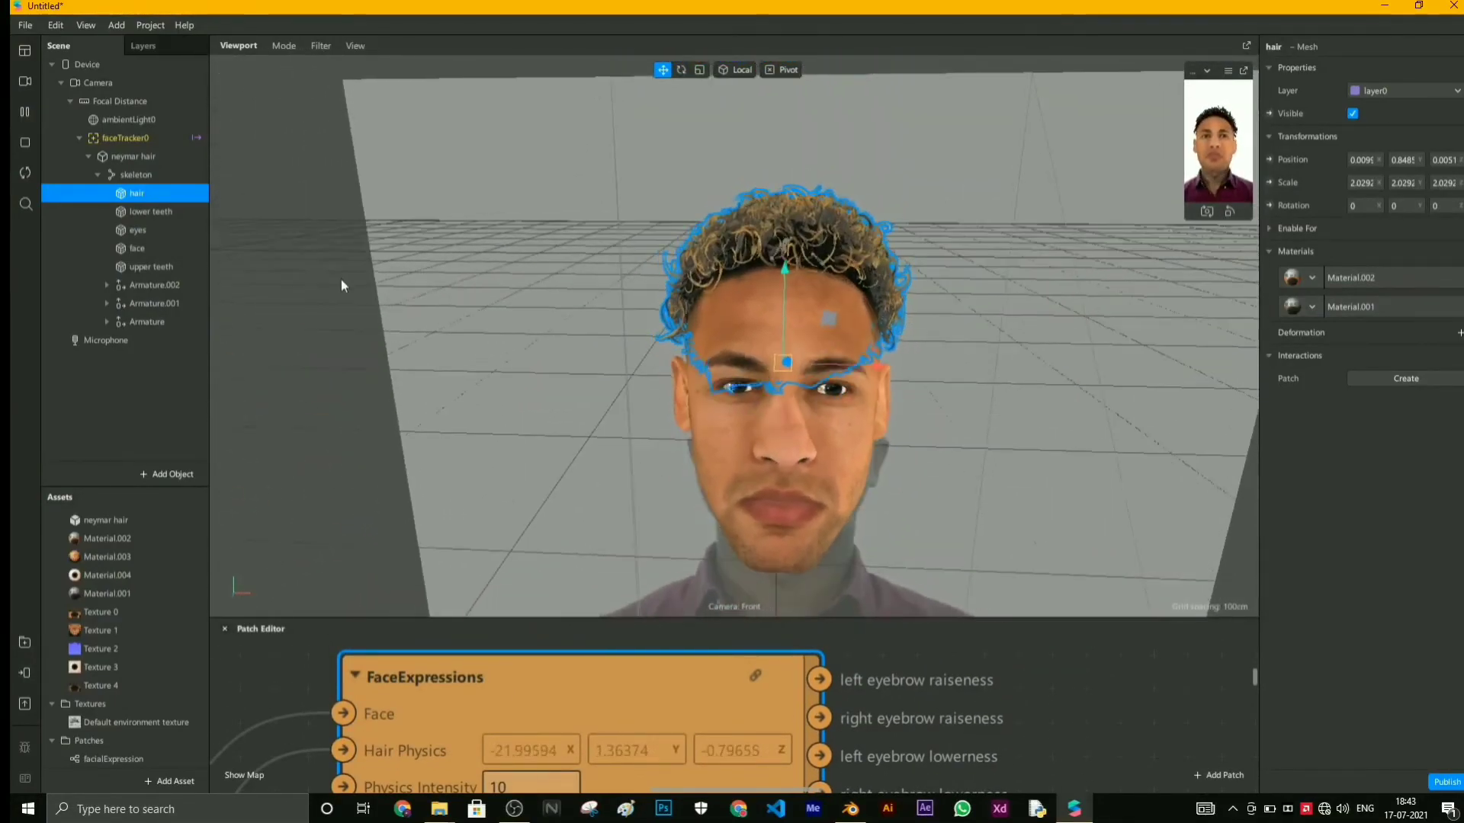
left_click(341, 285)
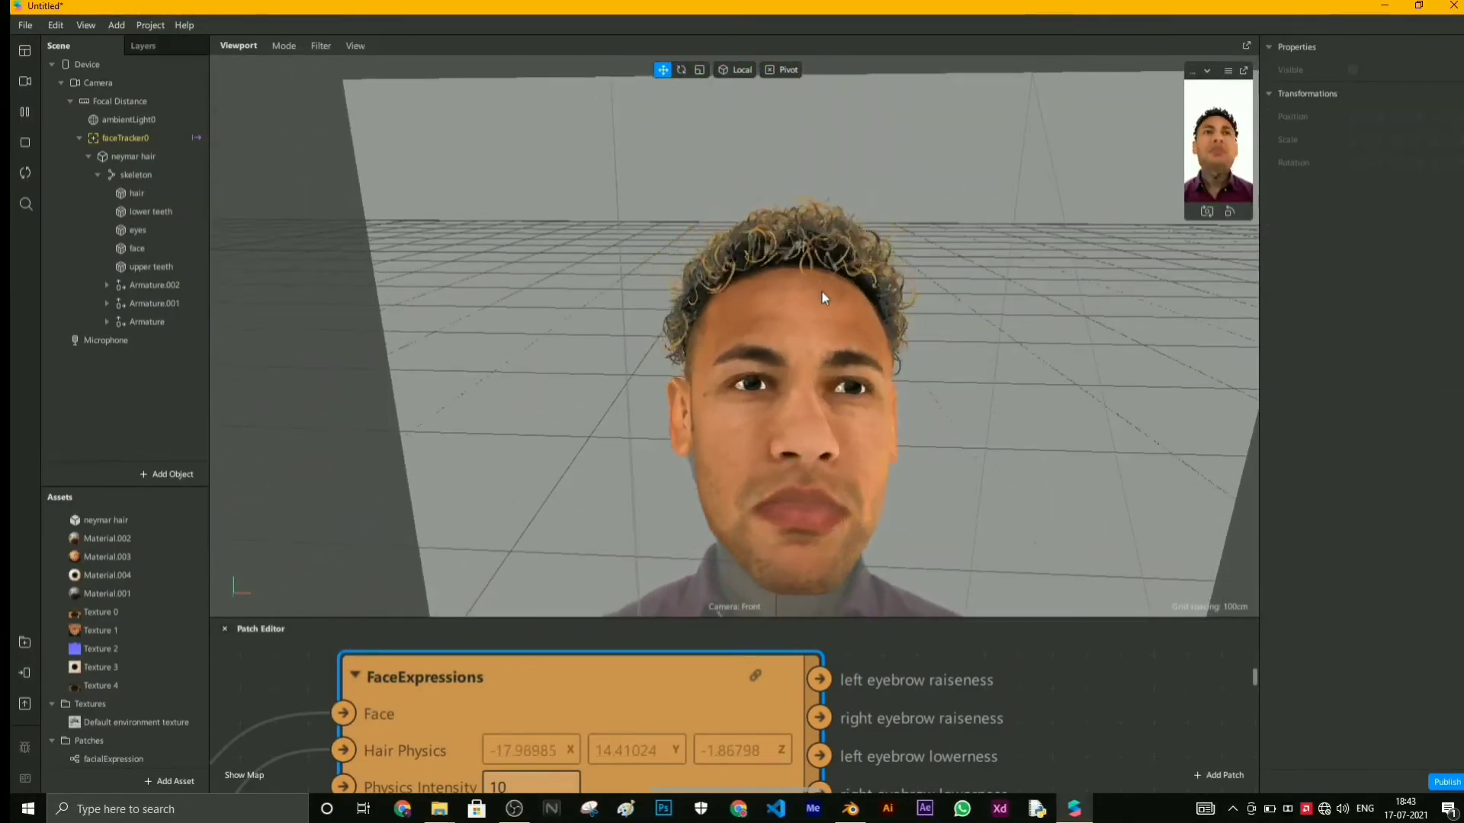
left_click(24, 112)
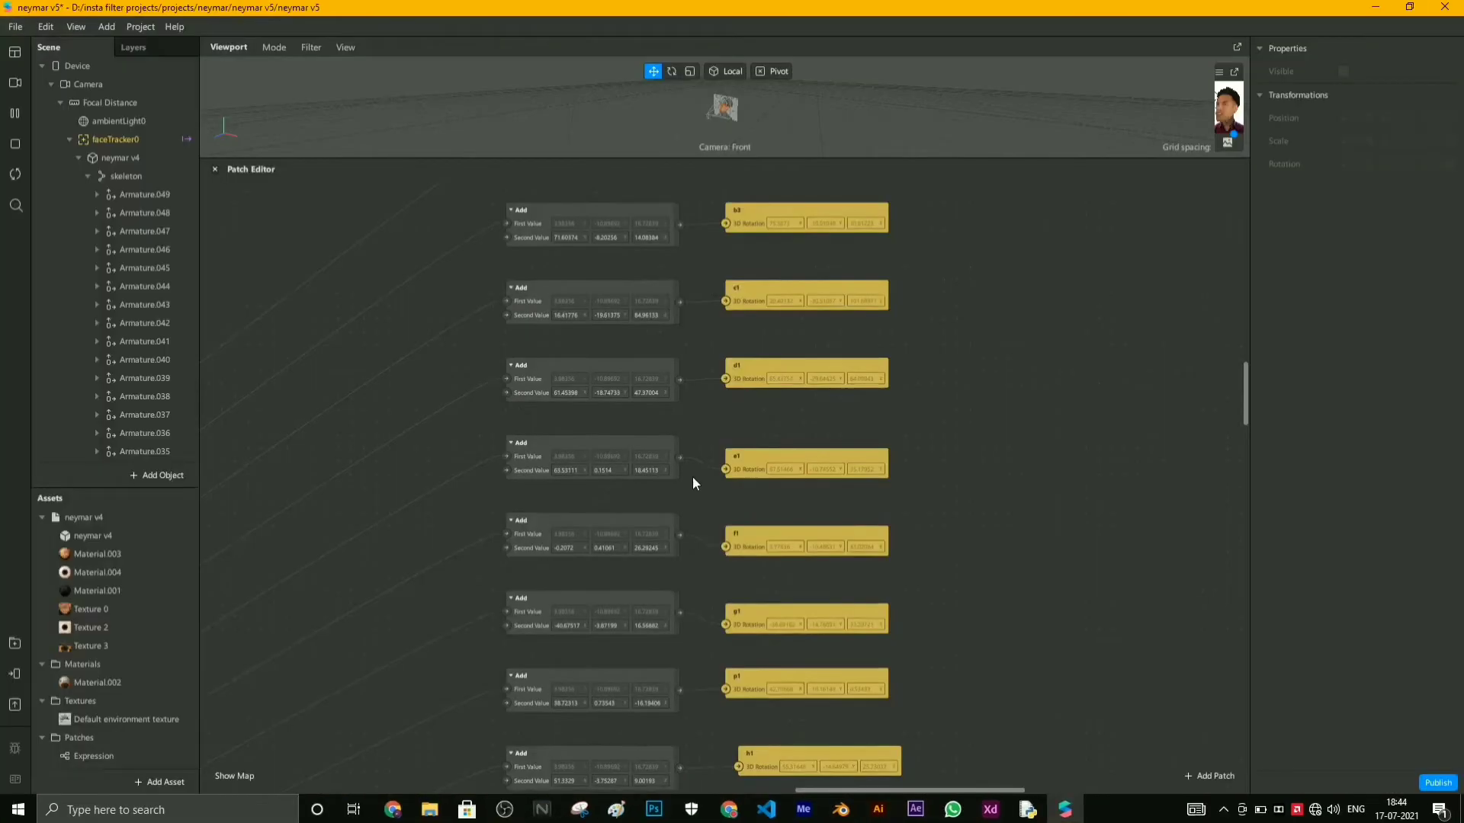
- Examine the chains of Add and joint rotation patches in the neymar v5 project's patch graph
scroll(693, 479, "down", 15)
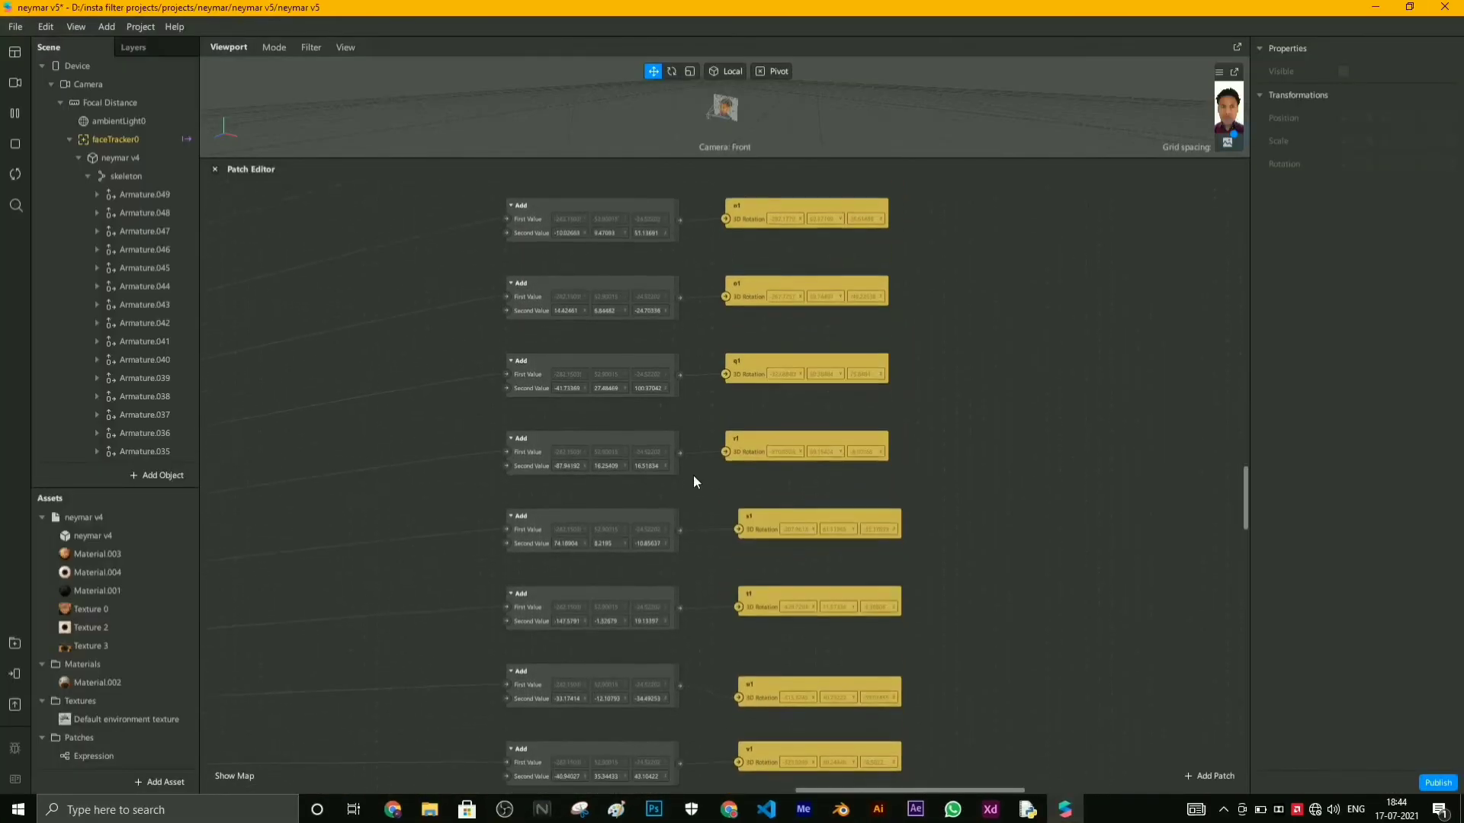
scroll(695, 477, "down", 12)
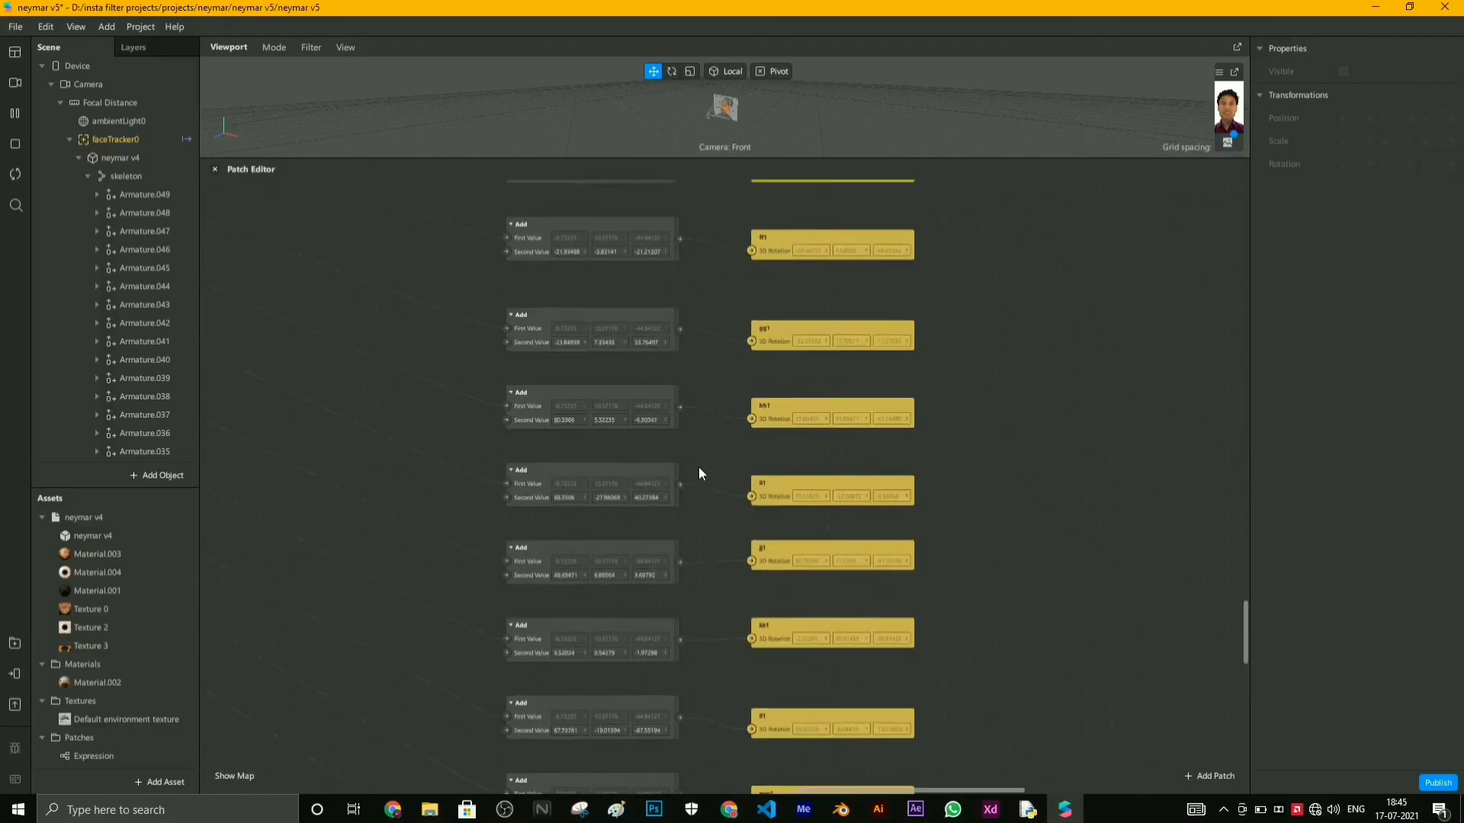
scroll(710, 463, "down", 8)
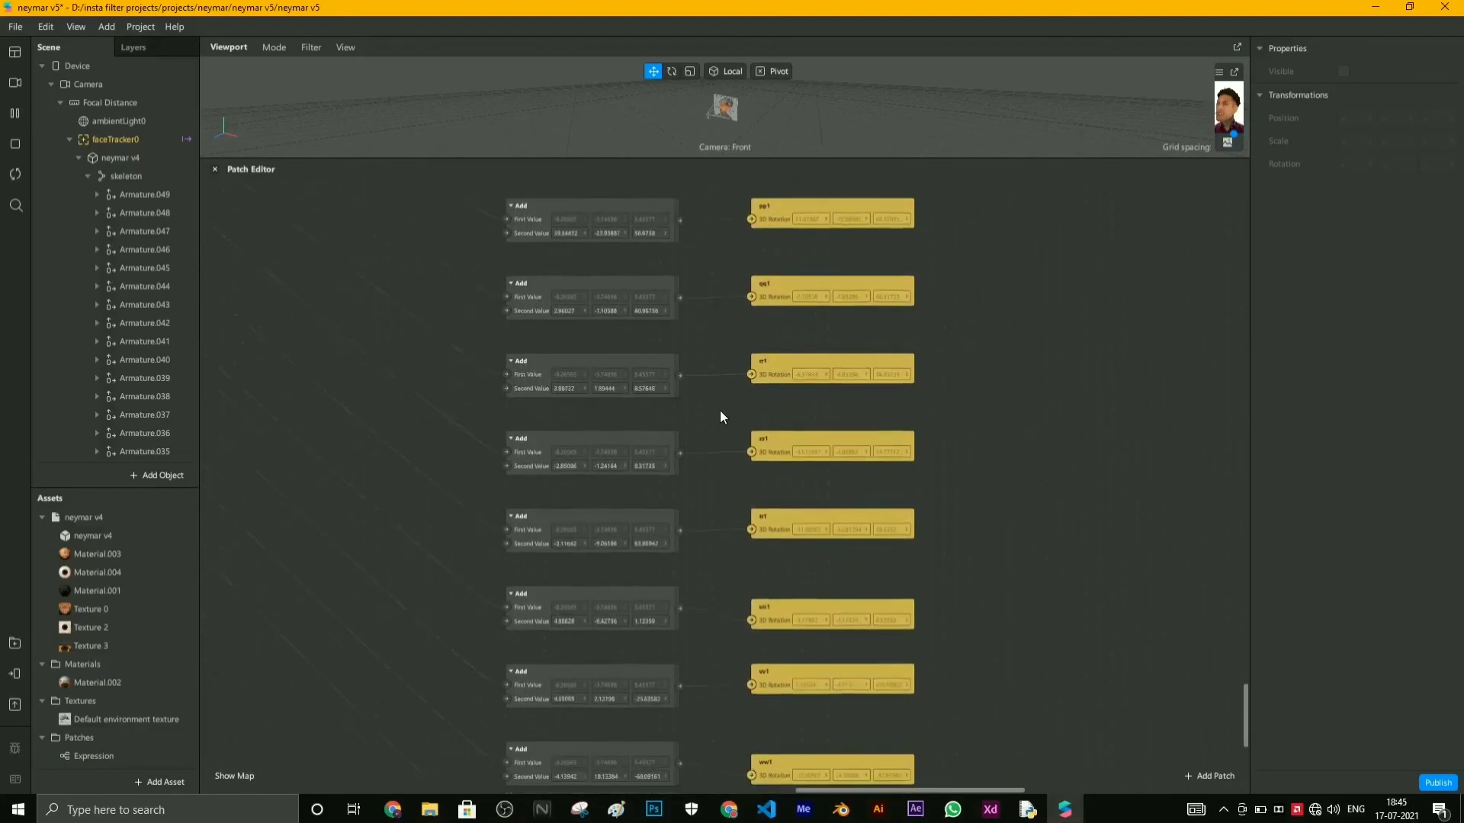
- Shrink the Patch Editor and enlarge the iPhone 8 preview to inspect the neymar v5 filter's hair and facial expressions
left_click_drag(711, 167, 709, 645)
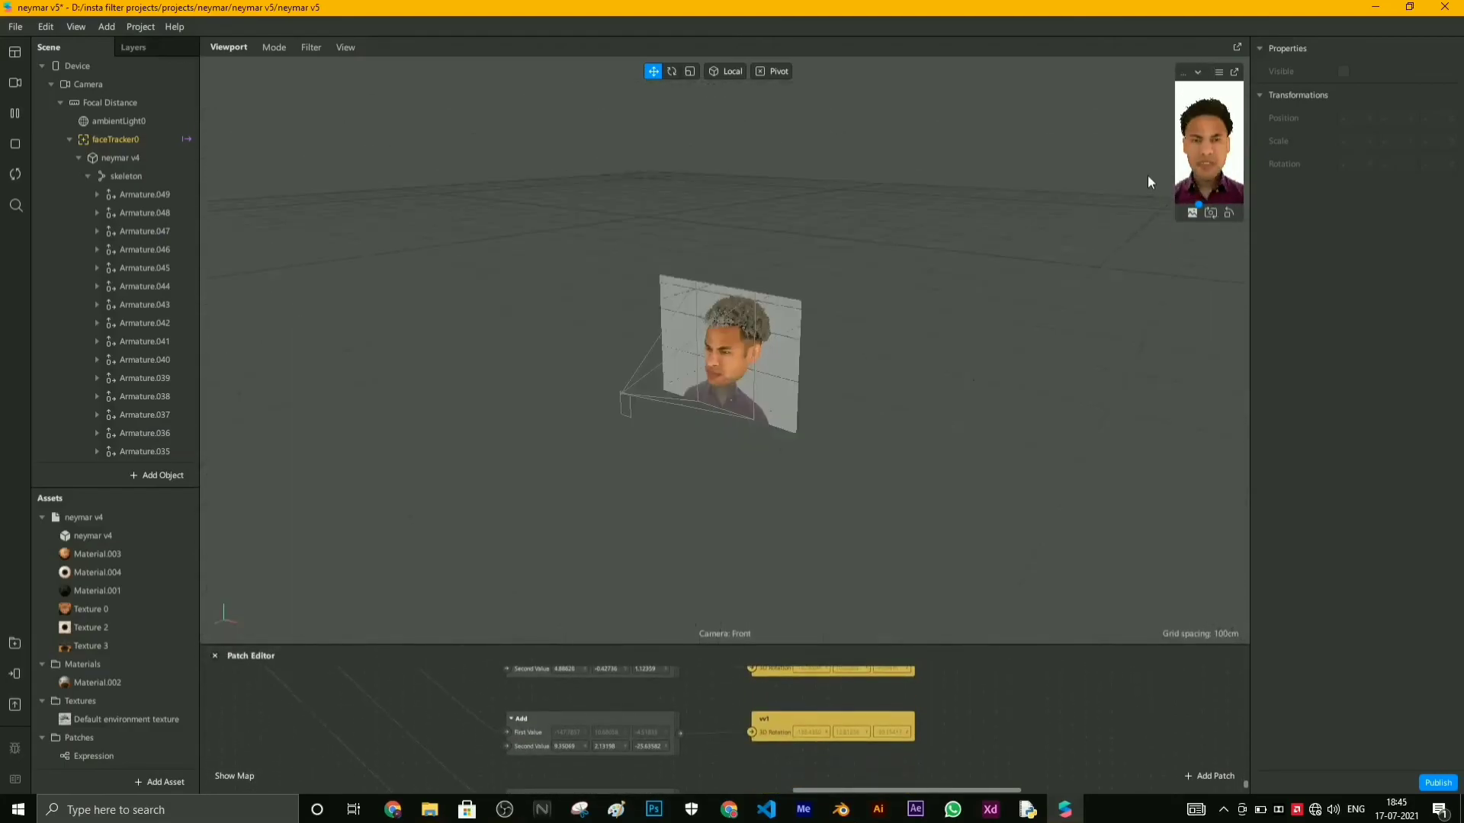
left_click_drag(1171, 176, 779, 615)
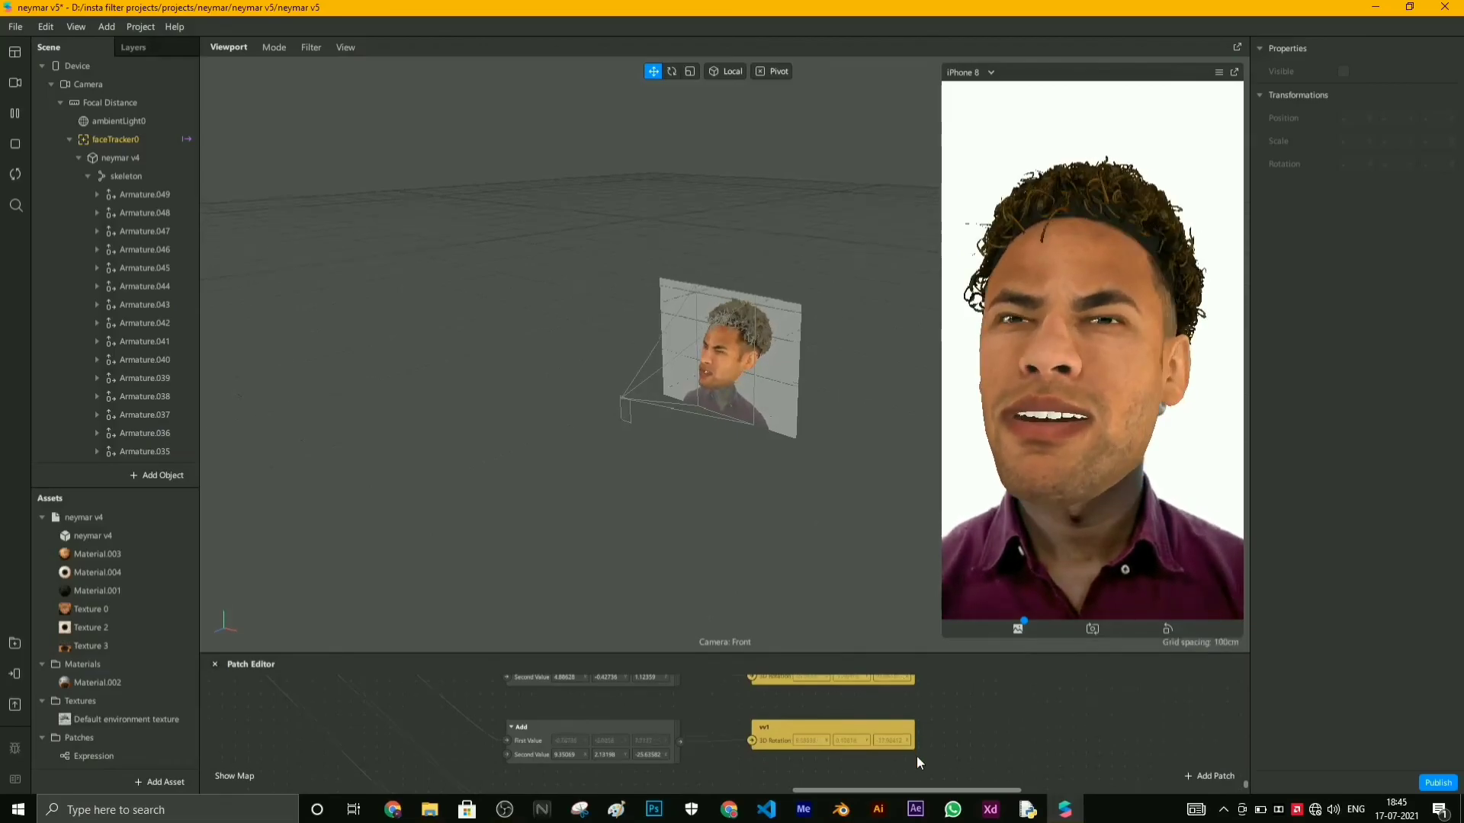
left_click_drag(916, 653, 918, 790)
left_click_drag(904, 574, 812, 558)
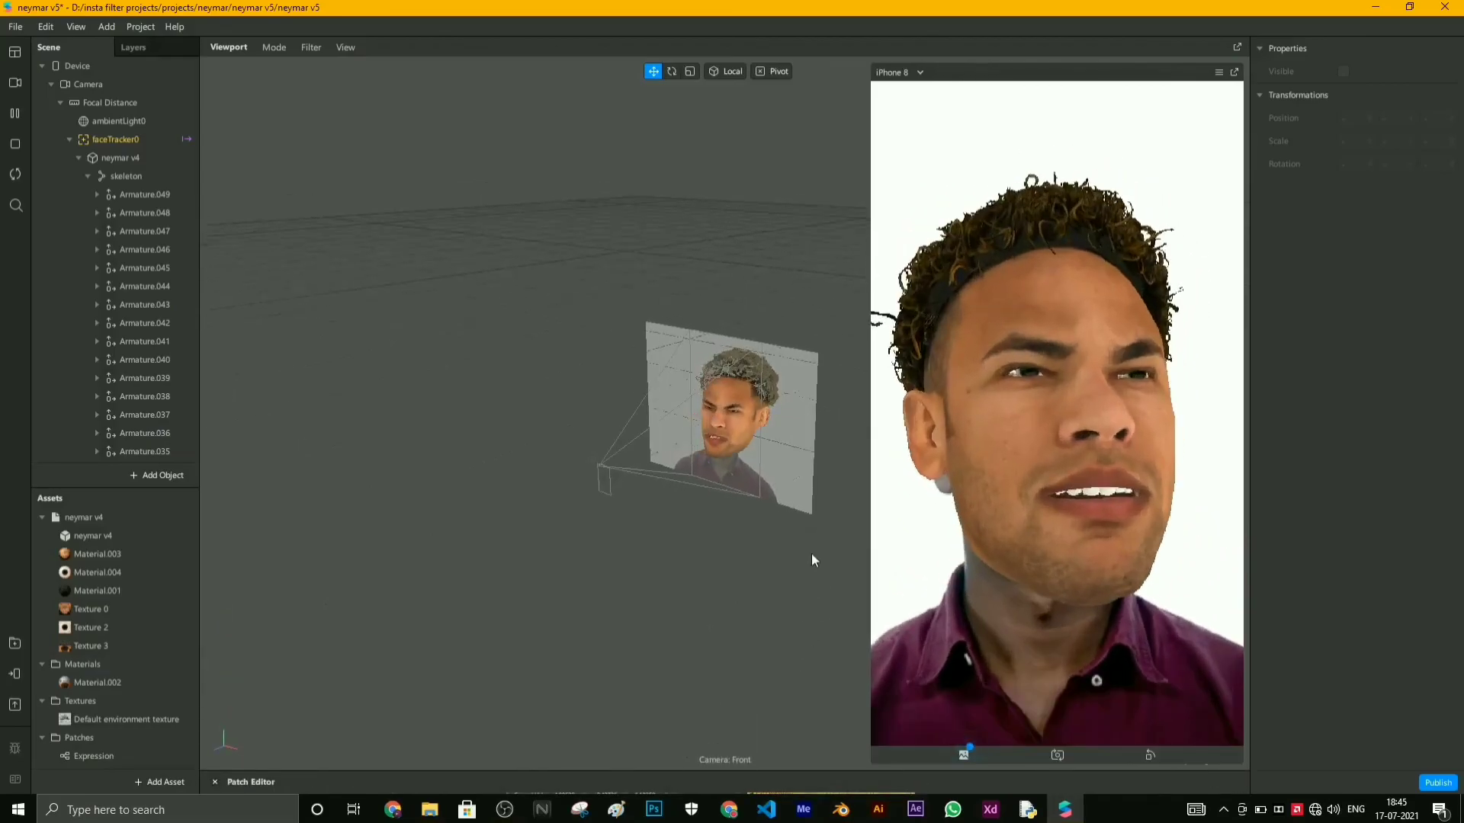